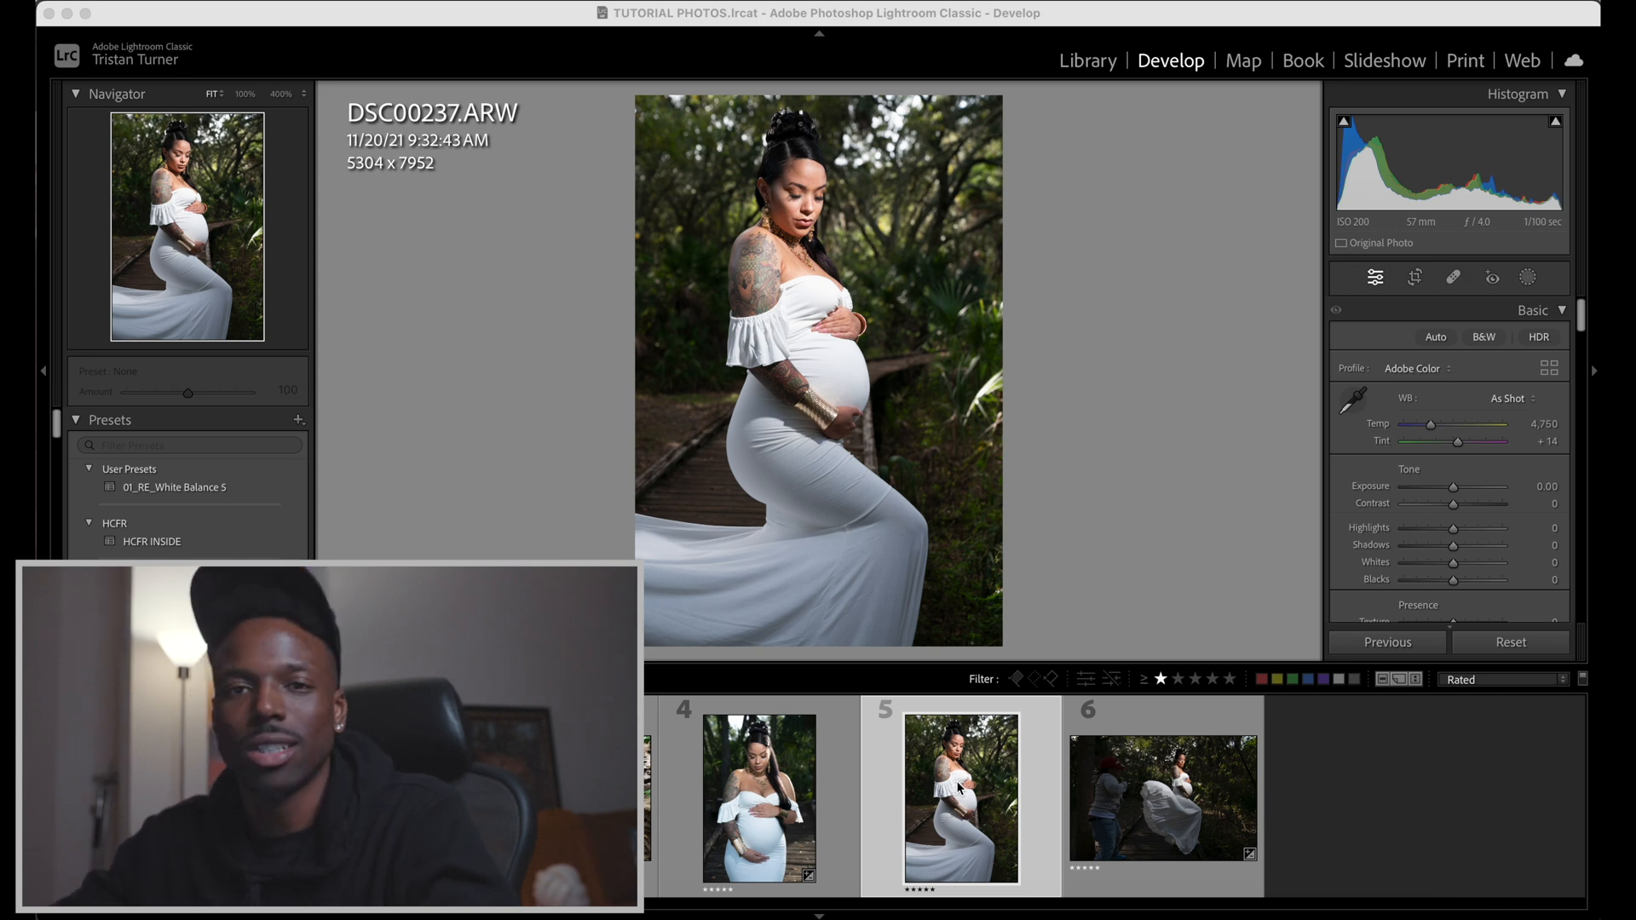
# Open the fifth photo, DSC00237.ARW, in Adobe Photoshop 2024 and duplicate its background layer
pyautogui.click(959, 787)
pyautogui.rightClick(978, 785)
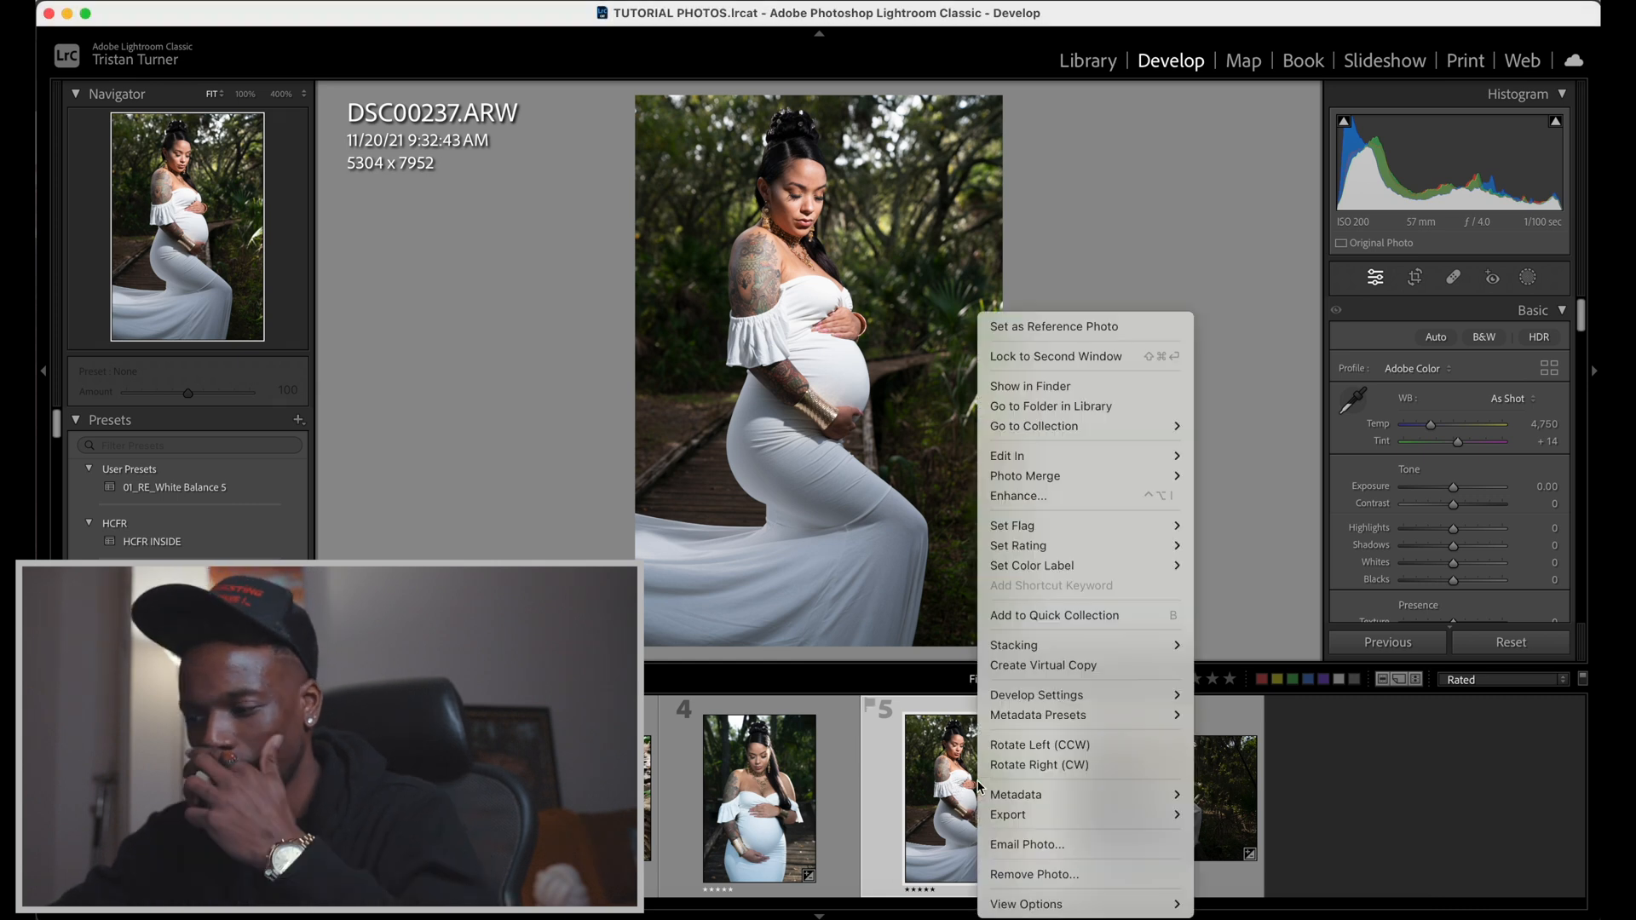
pyautogui.moveTo(1176, 463)
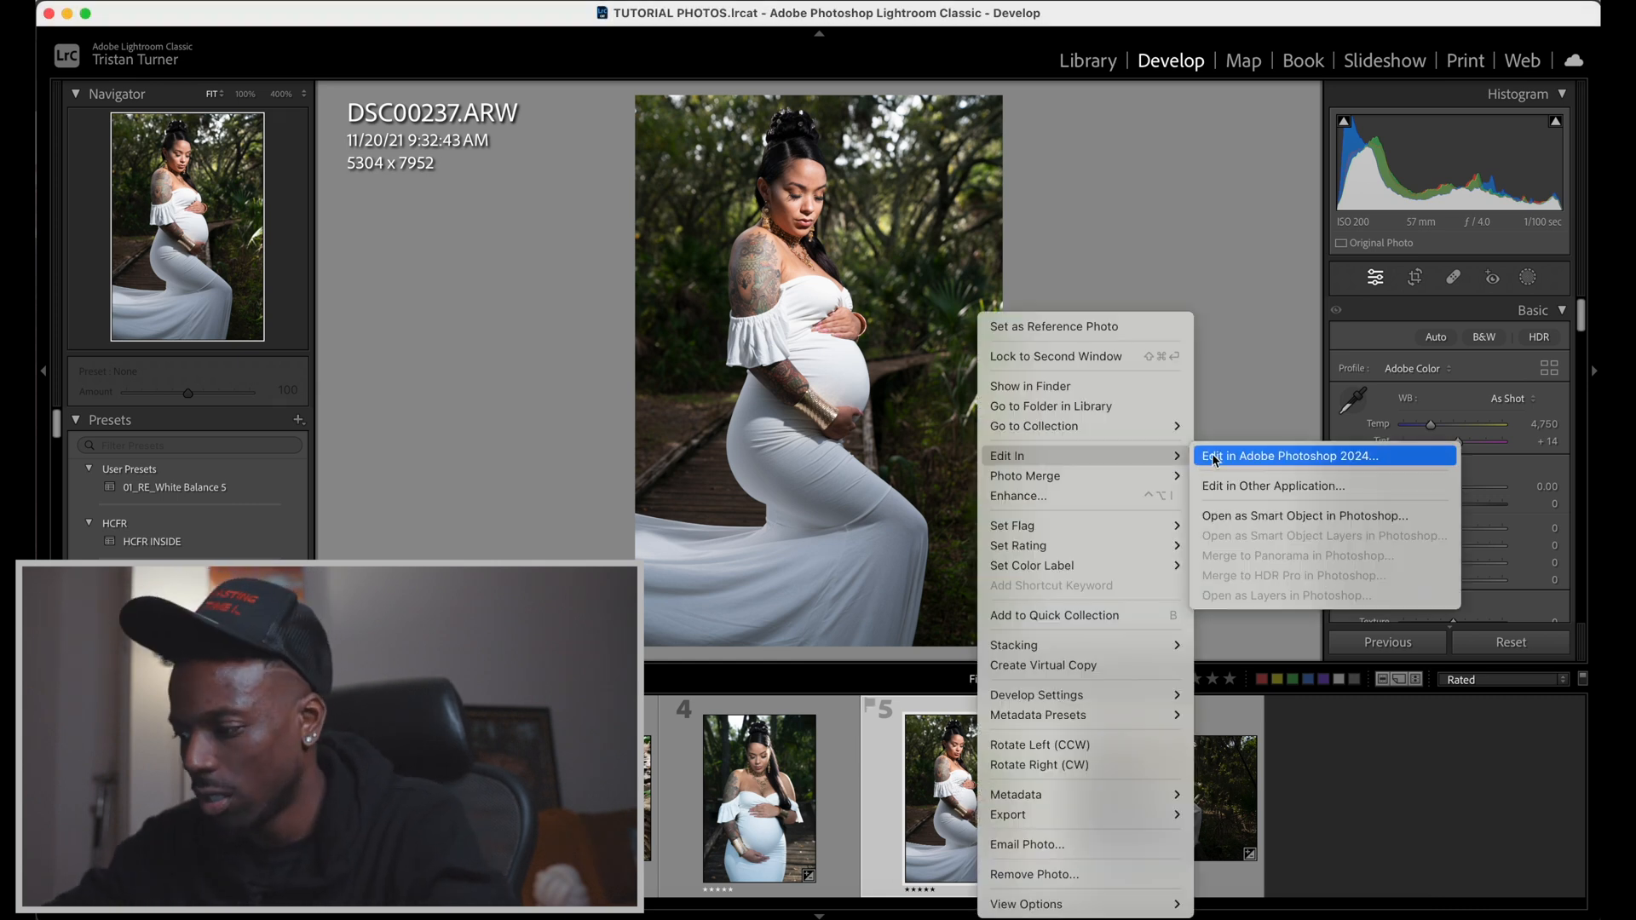
pyautogui.click(1215, 458)
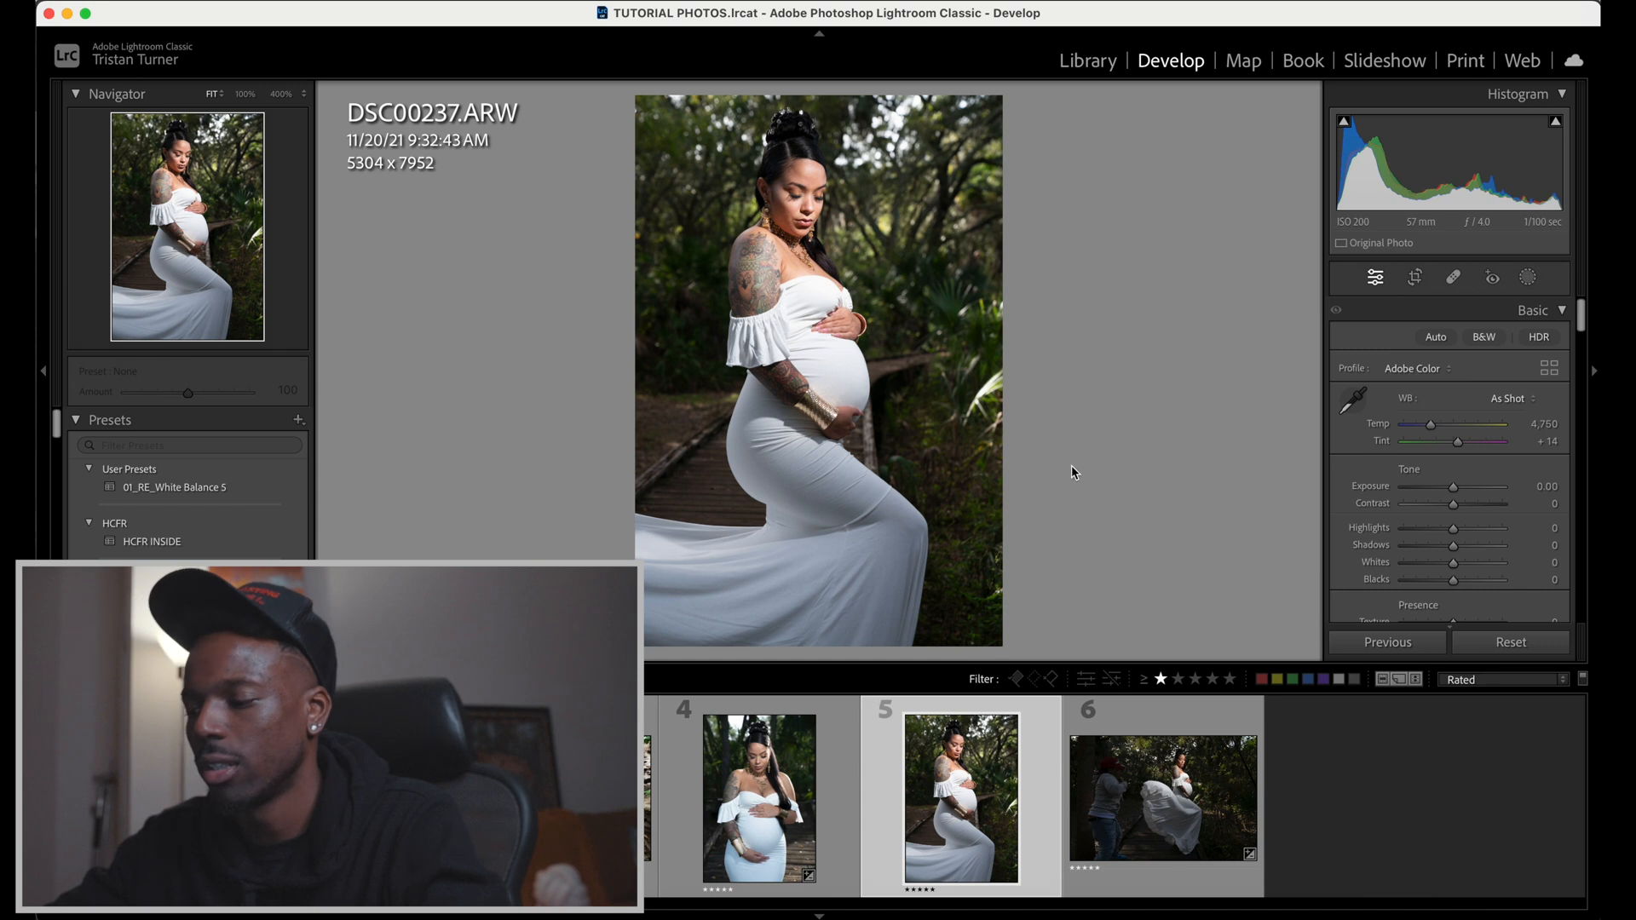
pyautogui.press('super+j')
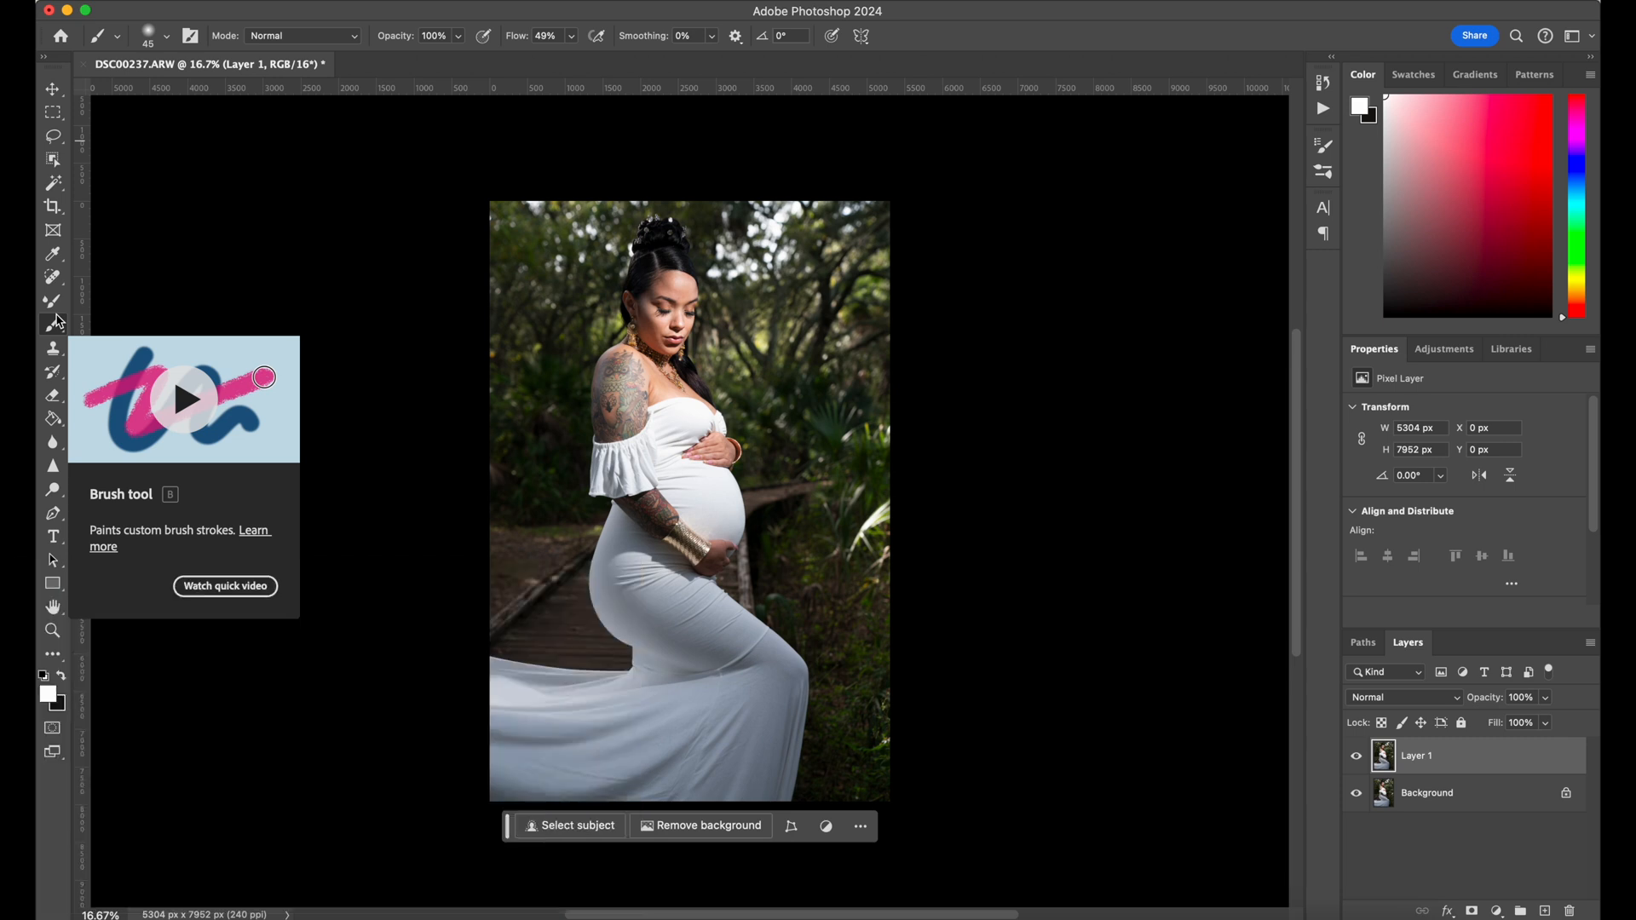
# Outline the small blemish on the temple beside the ear with the Patch tool
pyautogui.moveTo(62, 292); pyautogui.dragTo(89, 320)
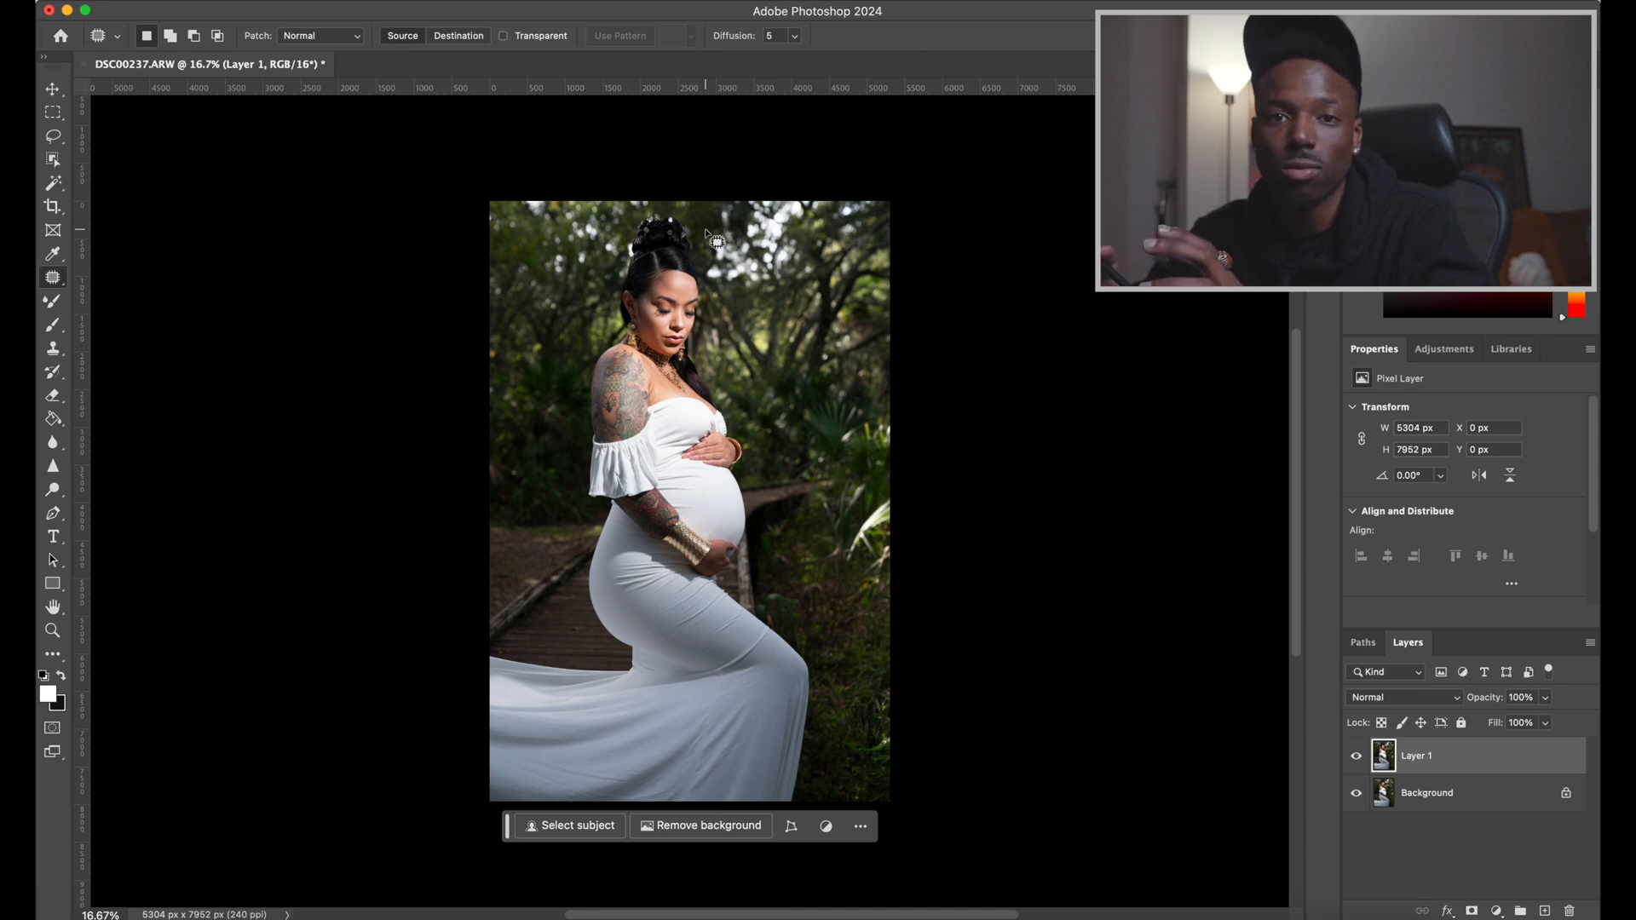
pyautogui.press('super+equal')
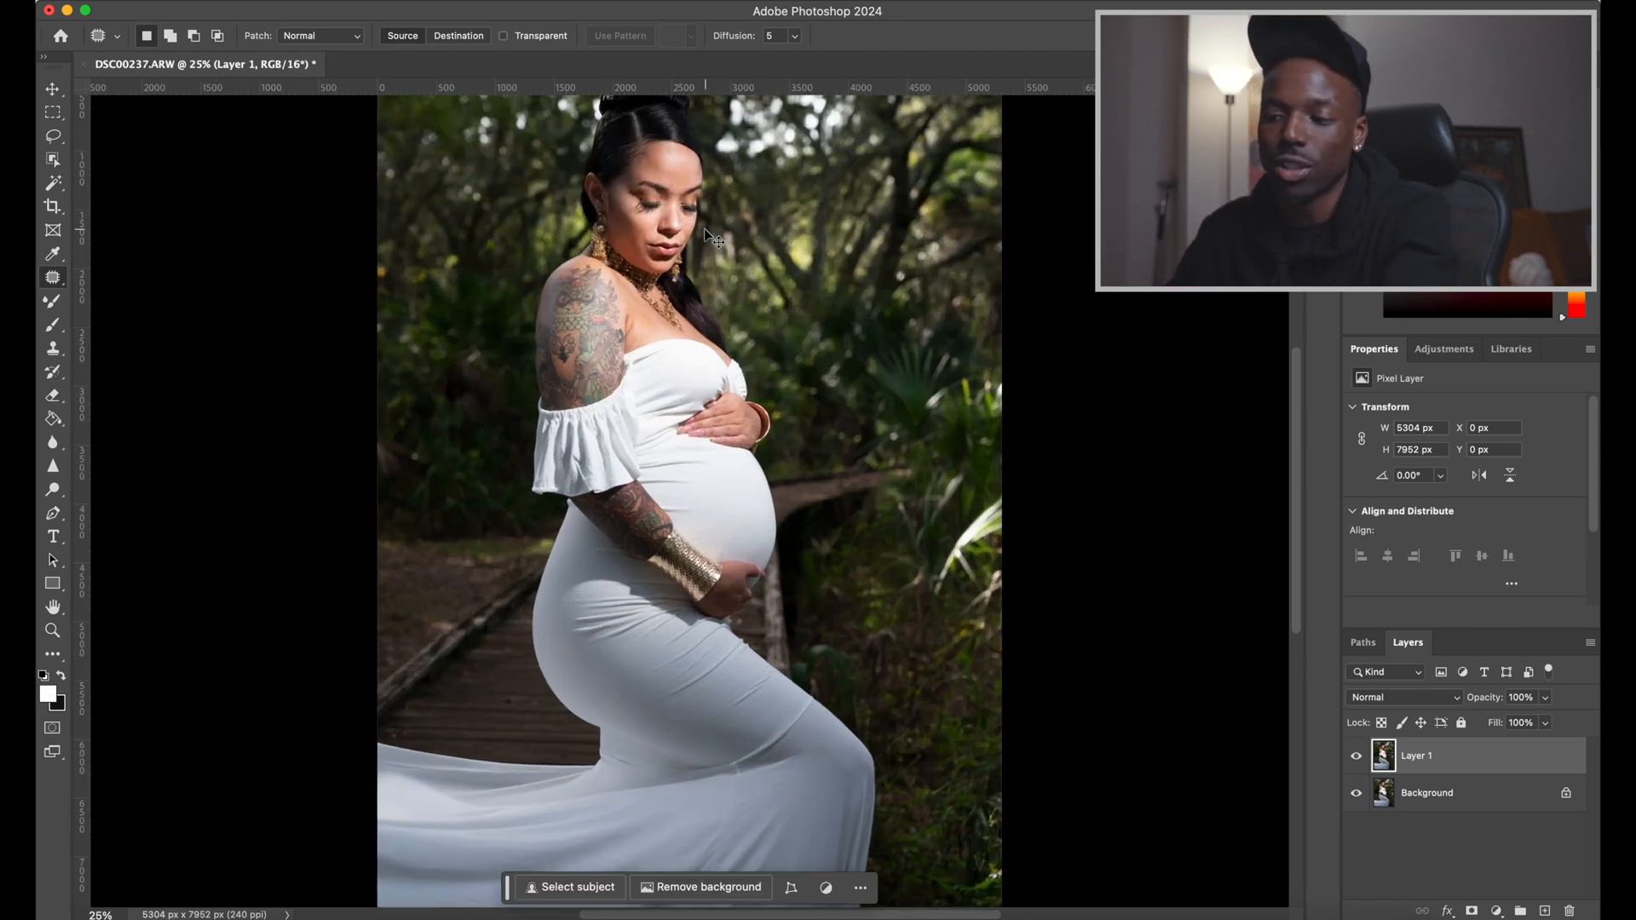
pyautogui.press('super+equal')
pyautogui.press('super+equal')
pyautogui.moveTo(662, 247); pyautogui.dragTo(716, 579)
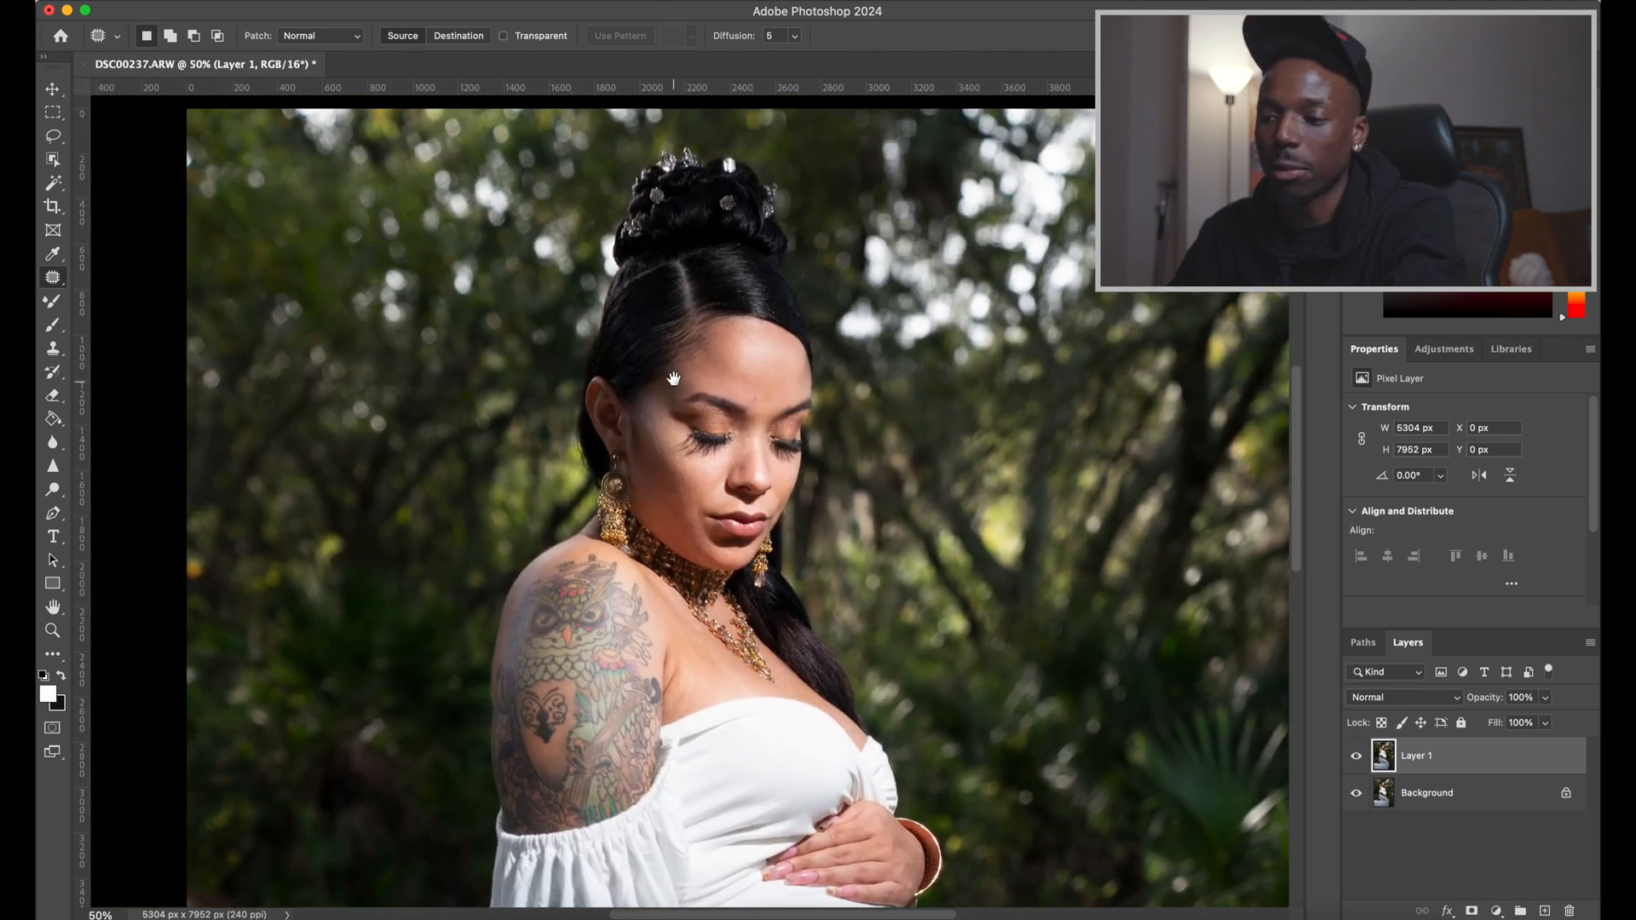
pyautogui.moveTo(673, 378); pyautogui.dragTo(621, 387)
pyautogui.press('super+equal')
pyautogui.click(624, 409)
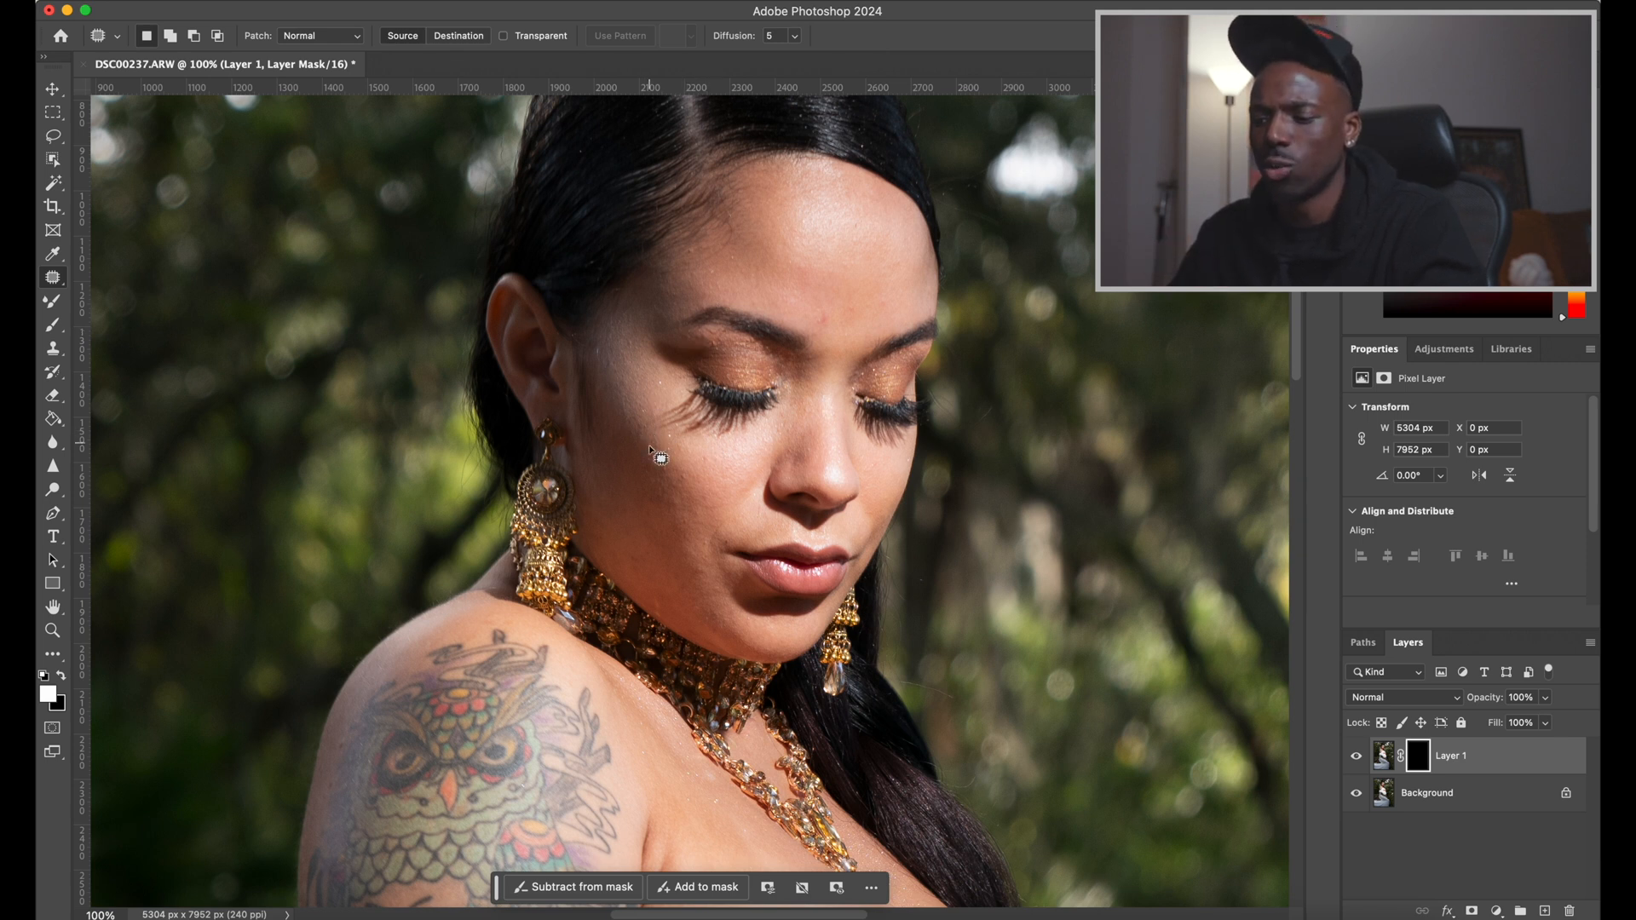
pyautogui.moveTo(661, 467); pyautogui.dragTo(663, 470)
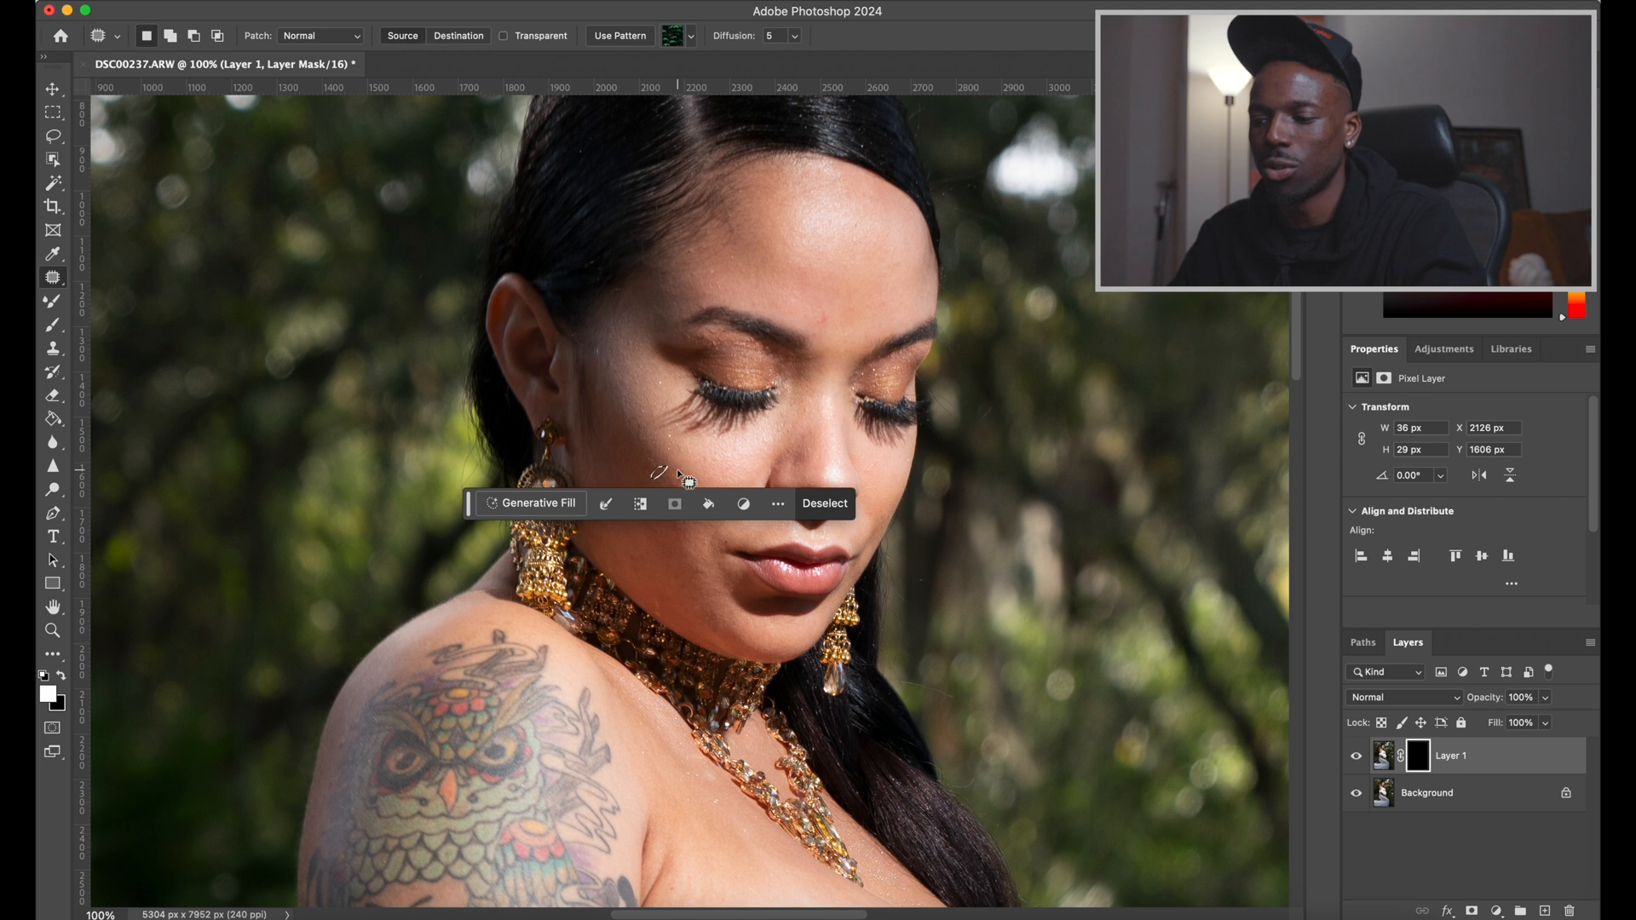
pyautogui.click(686, 472)
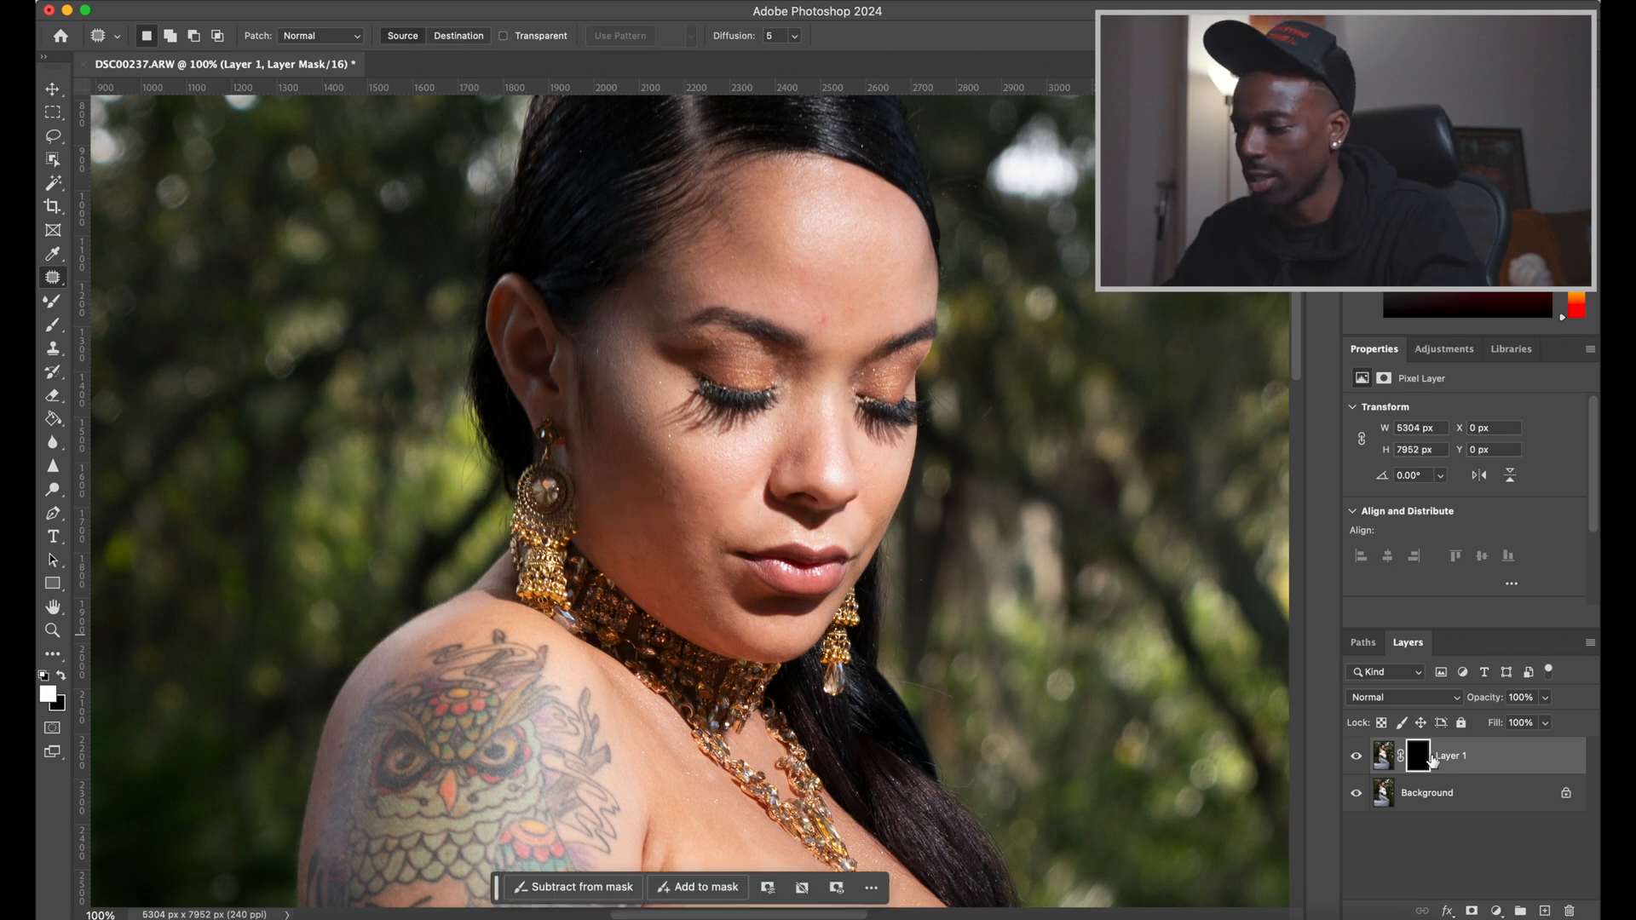
pyautogui.press('super+z')
pyautogui.press('super+z')
pyautogui.press('super+z')
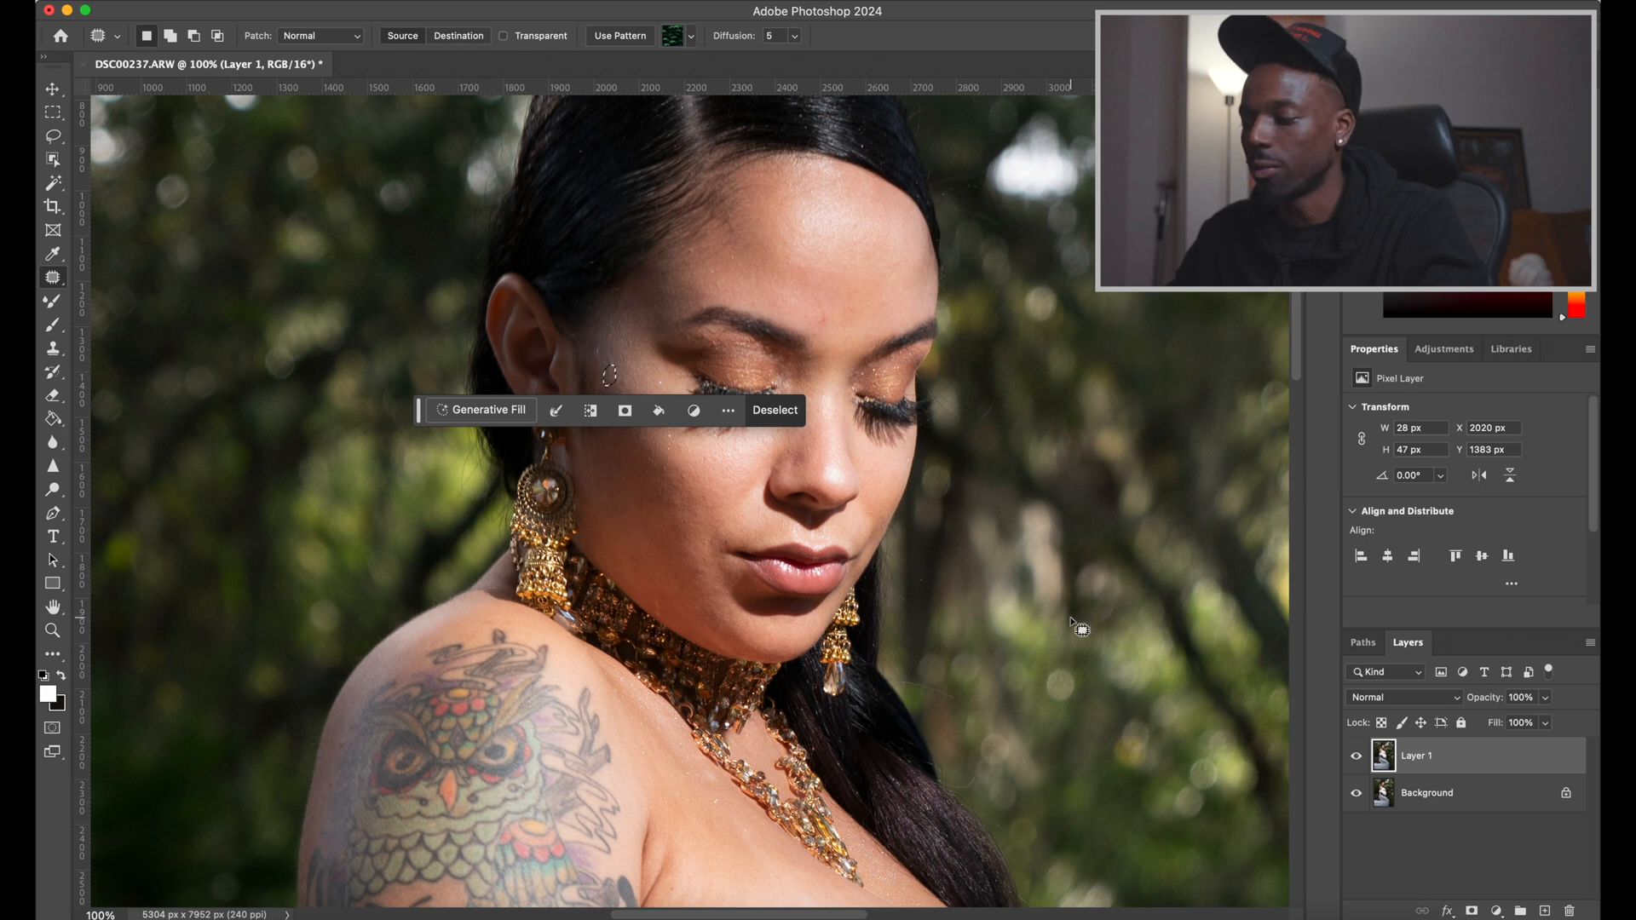
# Patch the small blemish on the temple with clean neighbouring skin and clear the selection
pyautogui.click(818, 302)
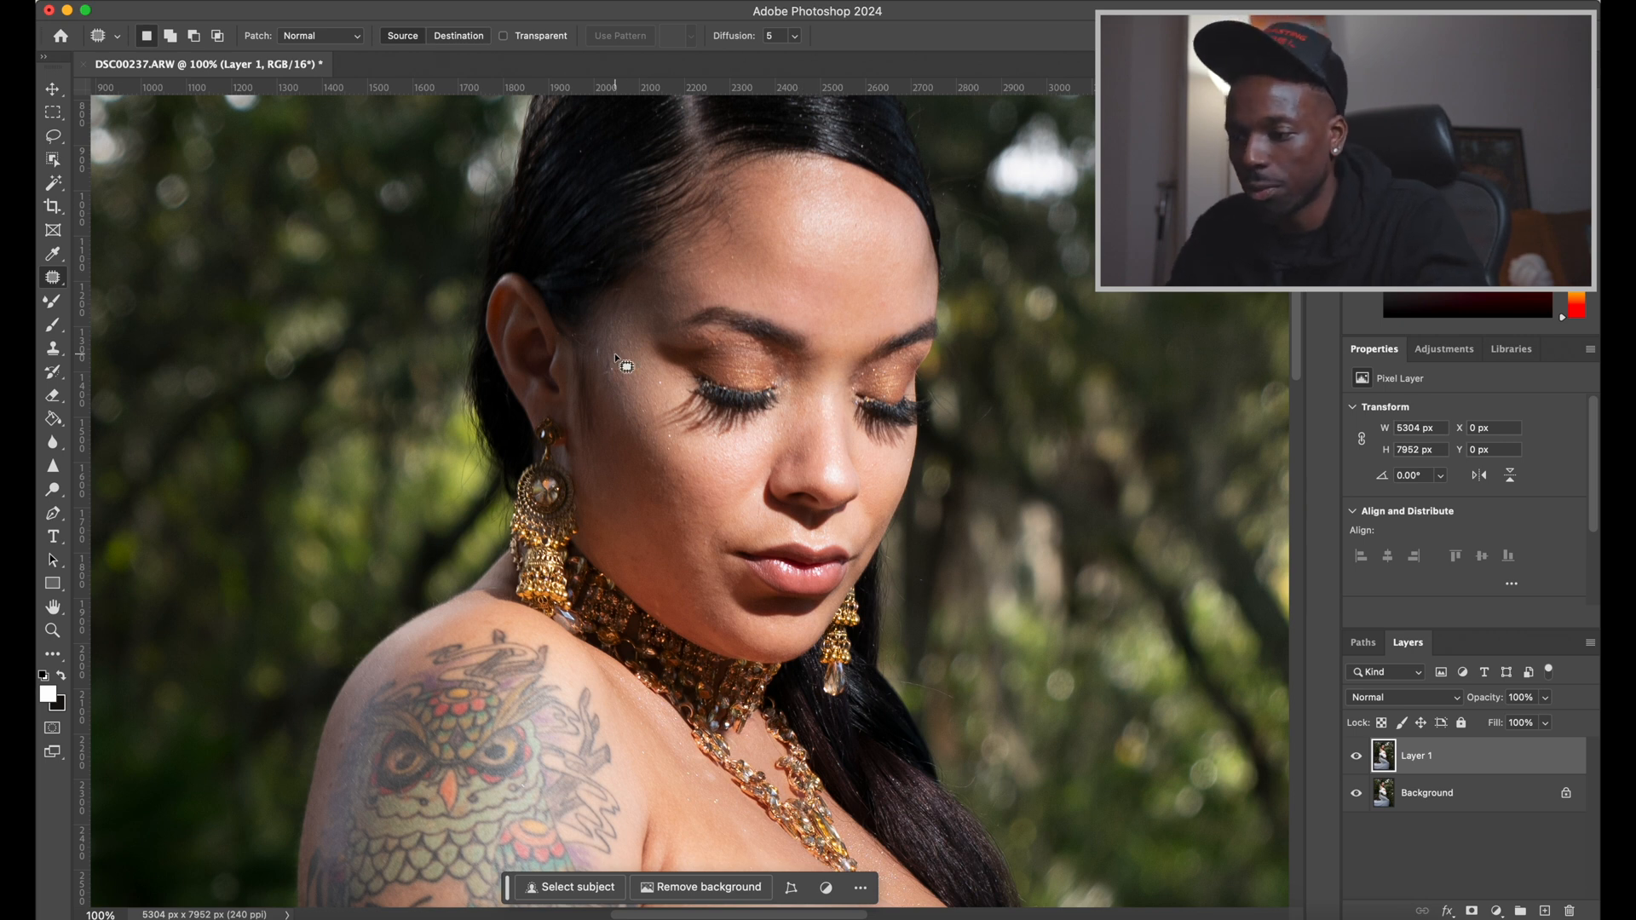
pyautogui.moveTo(615, 358); pyautogui.dragTo(608, 375)
pyautogui.press('super+d')
pyautogui.press('super+d')
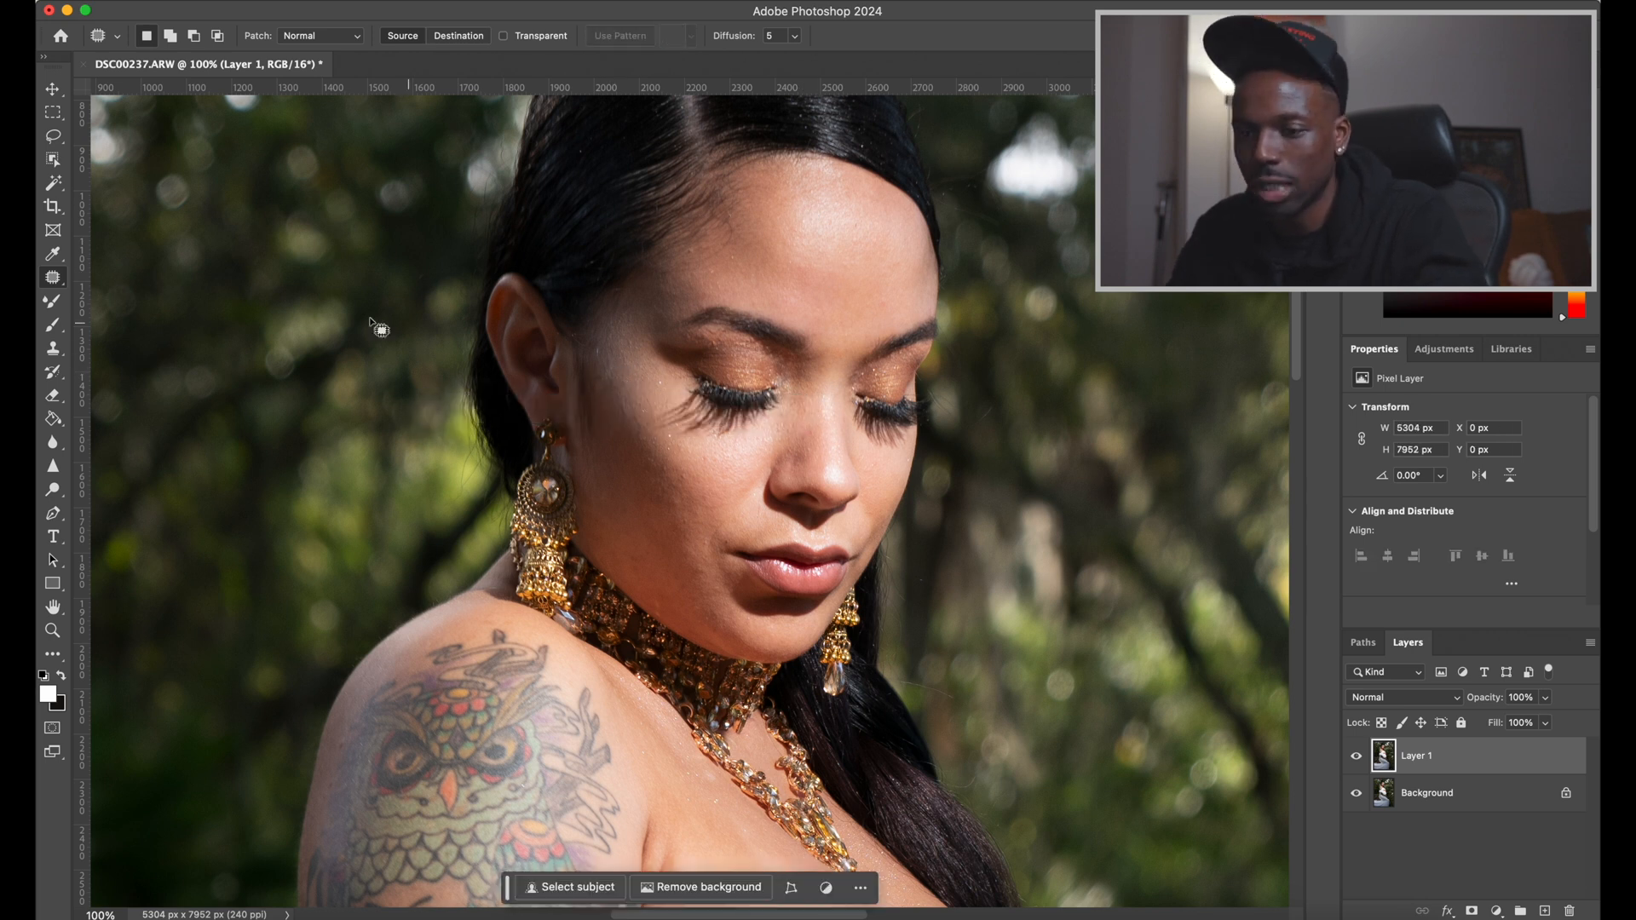
# Keep the Patch tool and patch the small blemishes on the cheek below the eyelashes
pyautogui.click(54, 280)
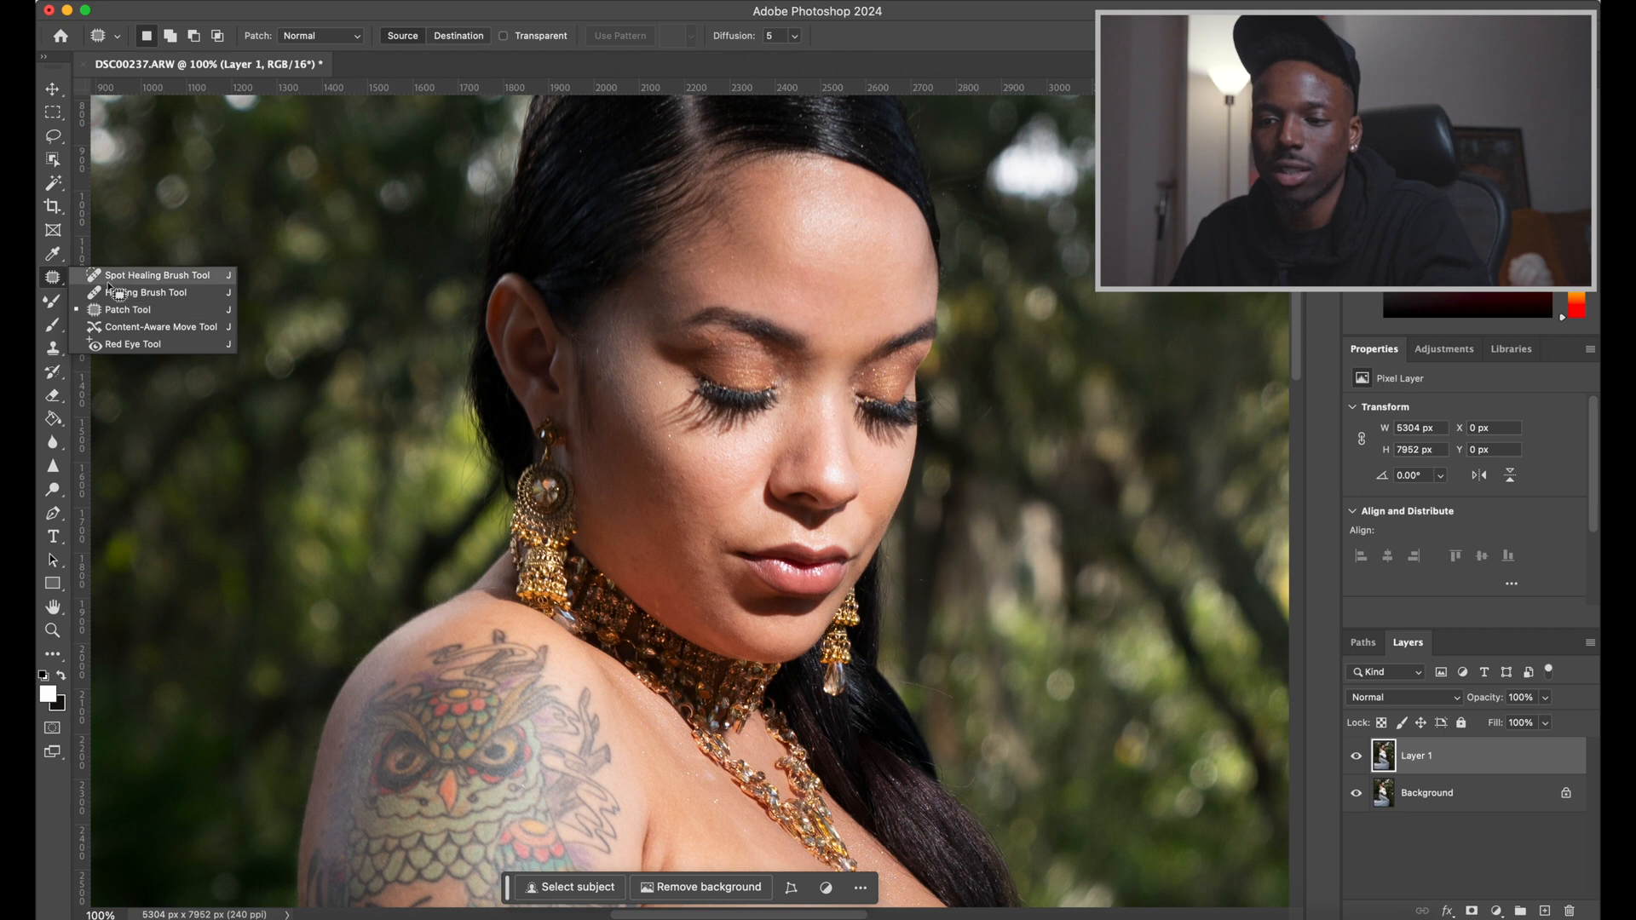
pyautogui.click(53, 278)
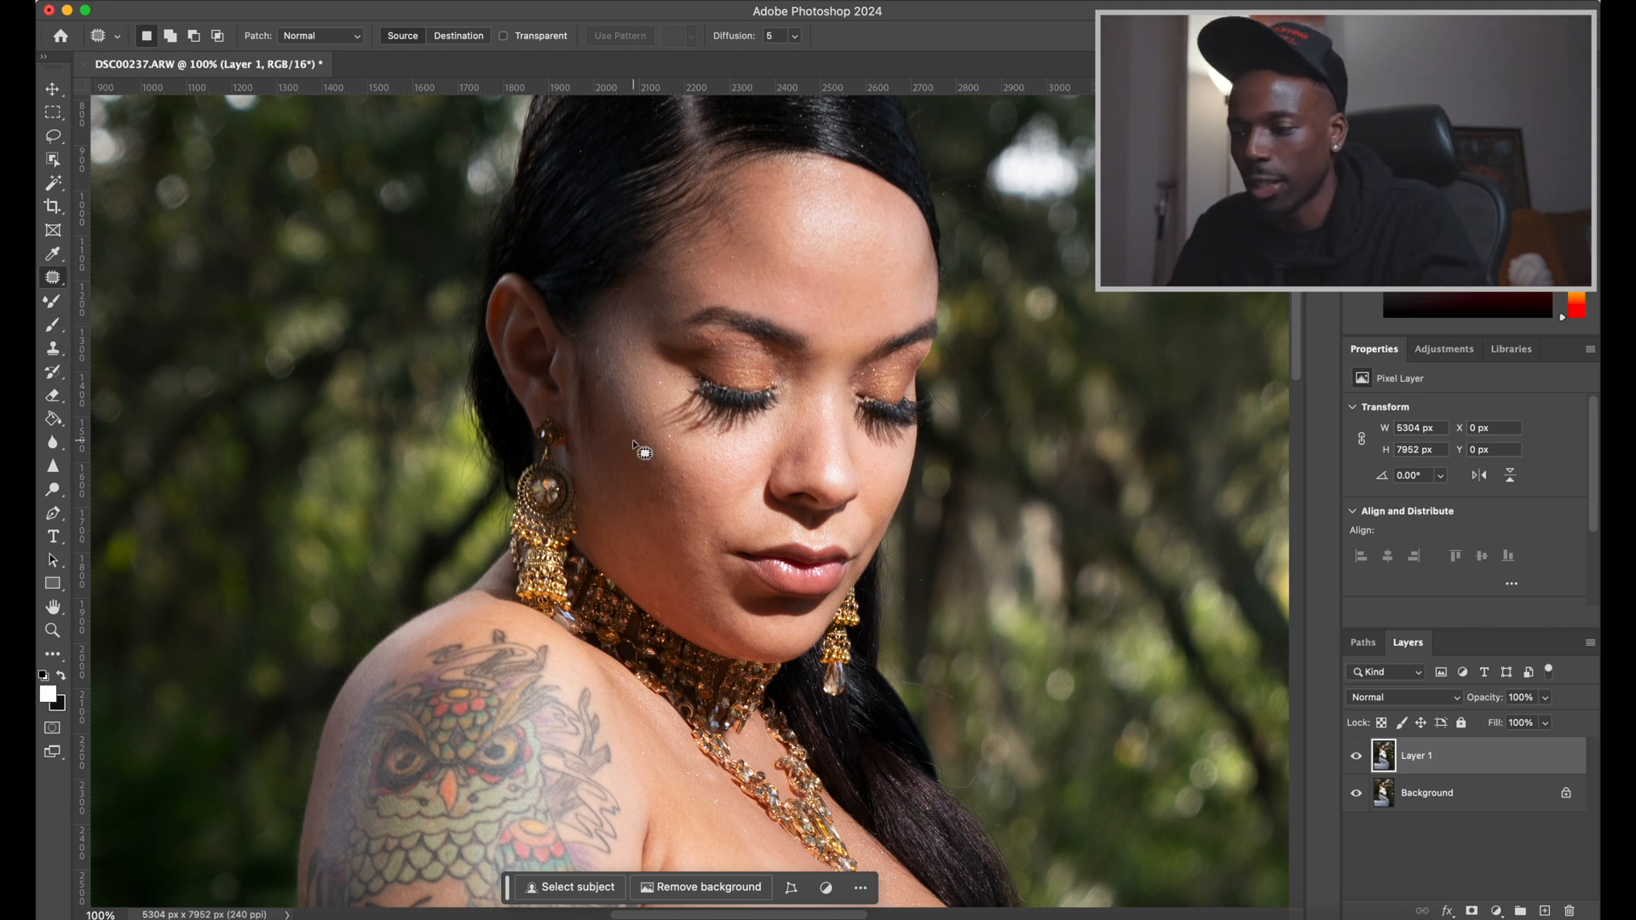
pyautogui.moveTo(714, 458)
pyautogui.mouseDown()
pyautogui.moveTo(740, 457)
pyautogui.moveTo(679, 465)
pyautogui.moveTo(672, 442)
pyautogui.mouseUp()
pyautogui.click(741, 454)
pyautogui.click(755, 452)
pyautogui.click(682, 491)
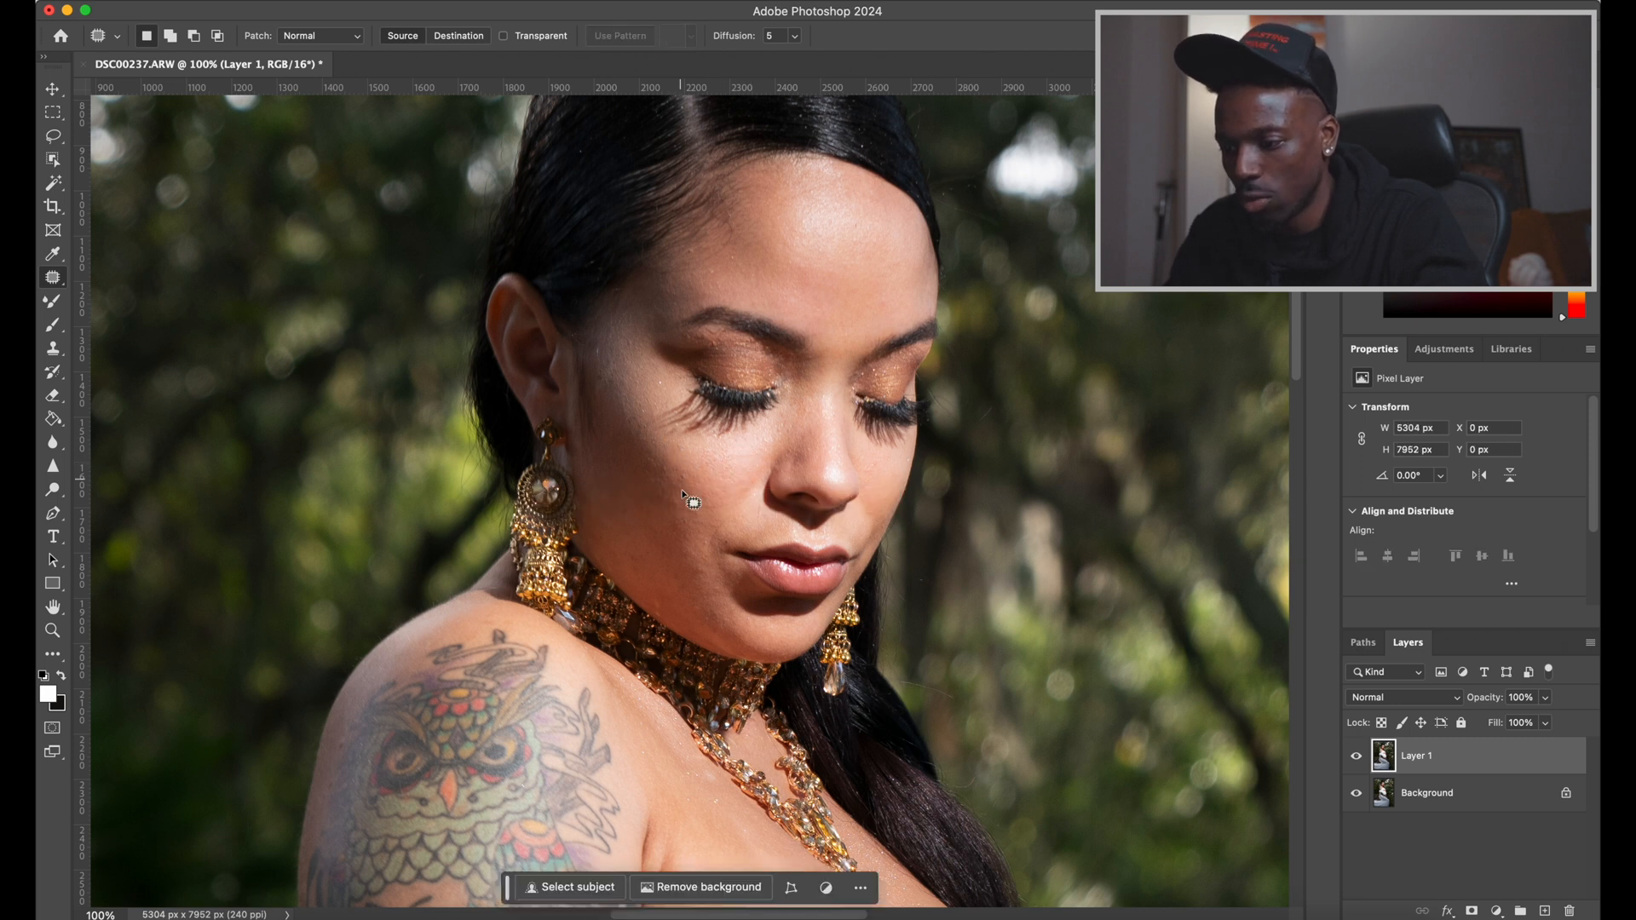
# Patch the spots along the jaw and on the middle of the cheek with clean skin
pyautogui.moveTo(670, 600); pyautogui.dragTo(668, 603)
pyautogui.click(662, 587)
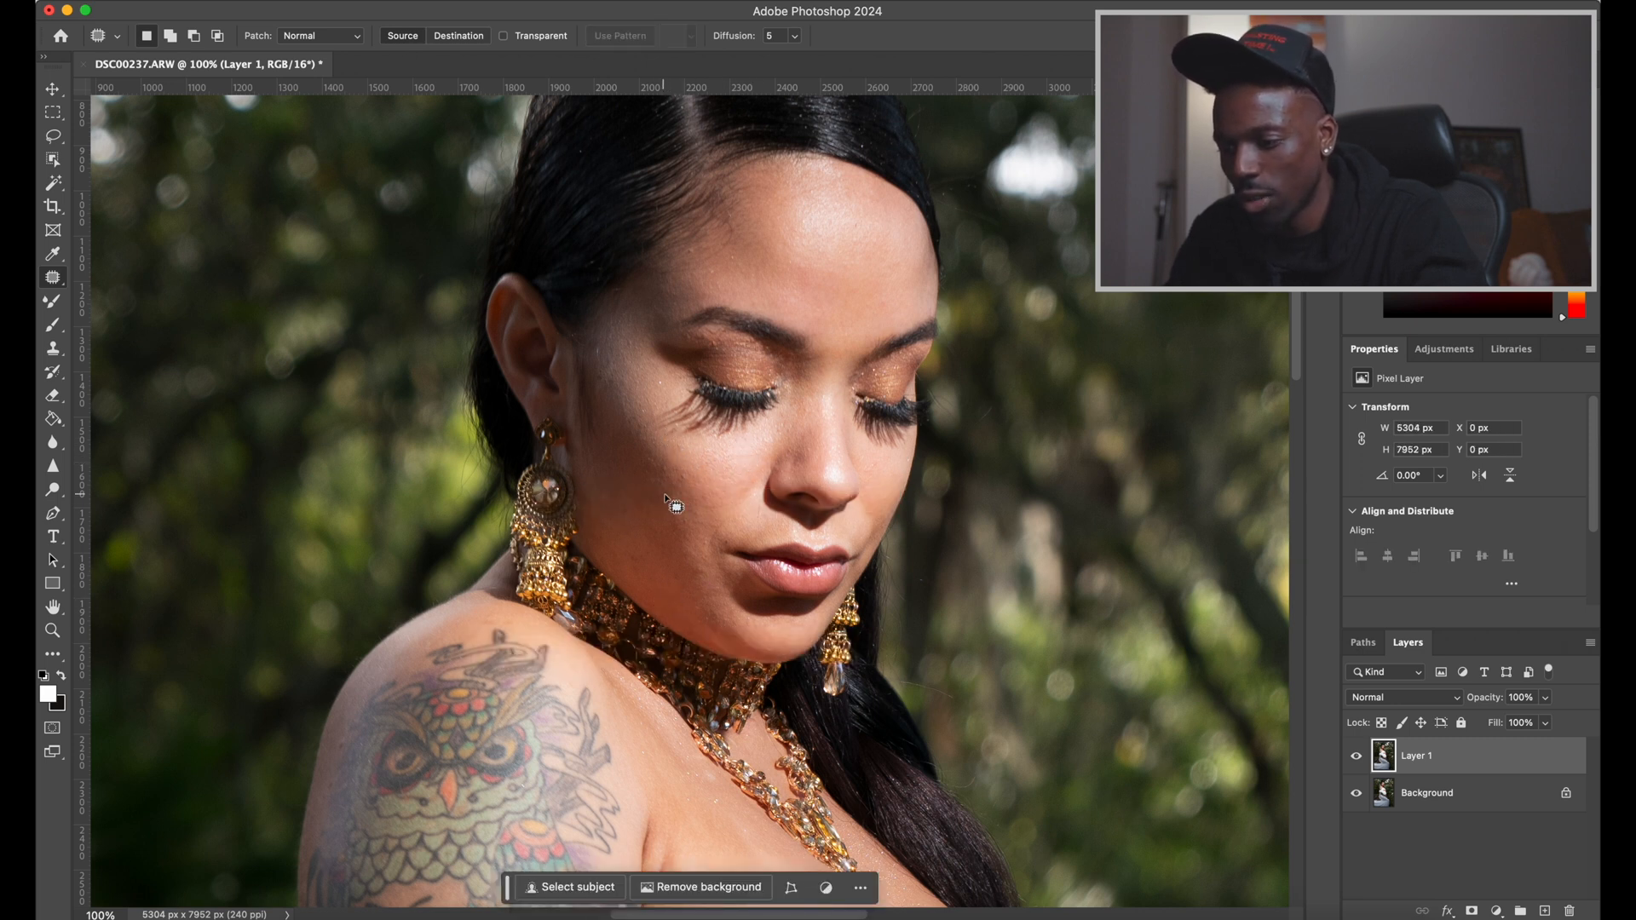
pyautogui.moveTo(685, 480); pyautogui.dragTo(670, 465)
pyautogui.click(688, 477)
pyautogui.click(706, 474)
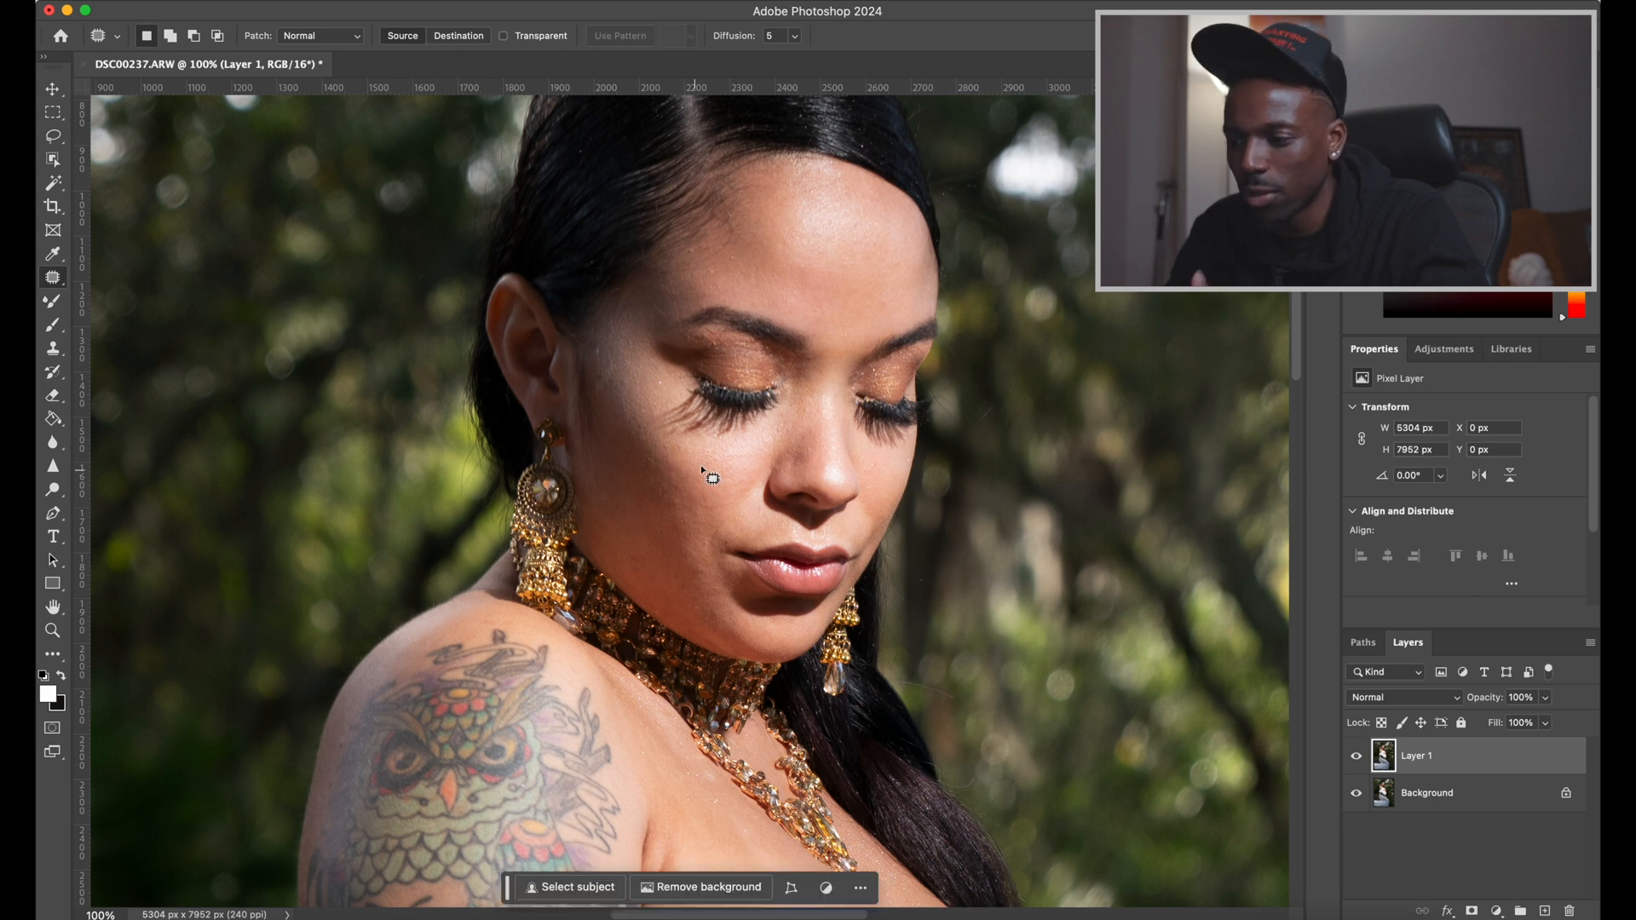
# Patch the marks on the forehead above the eyebrow near the hairline
pyautogui.moveTo(714, 265); pyautogui.dragTo(713, 266)
pyautogui.moveTo(708, 272); pyautogui.dragTo(696, 278)
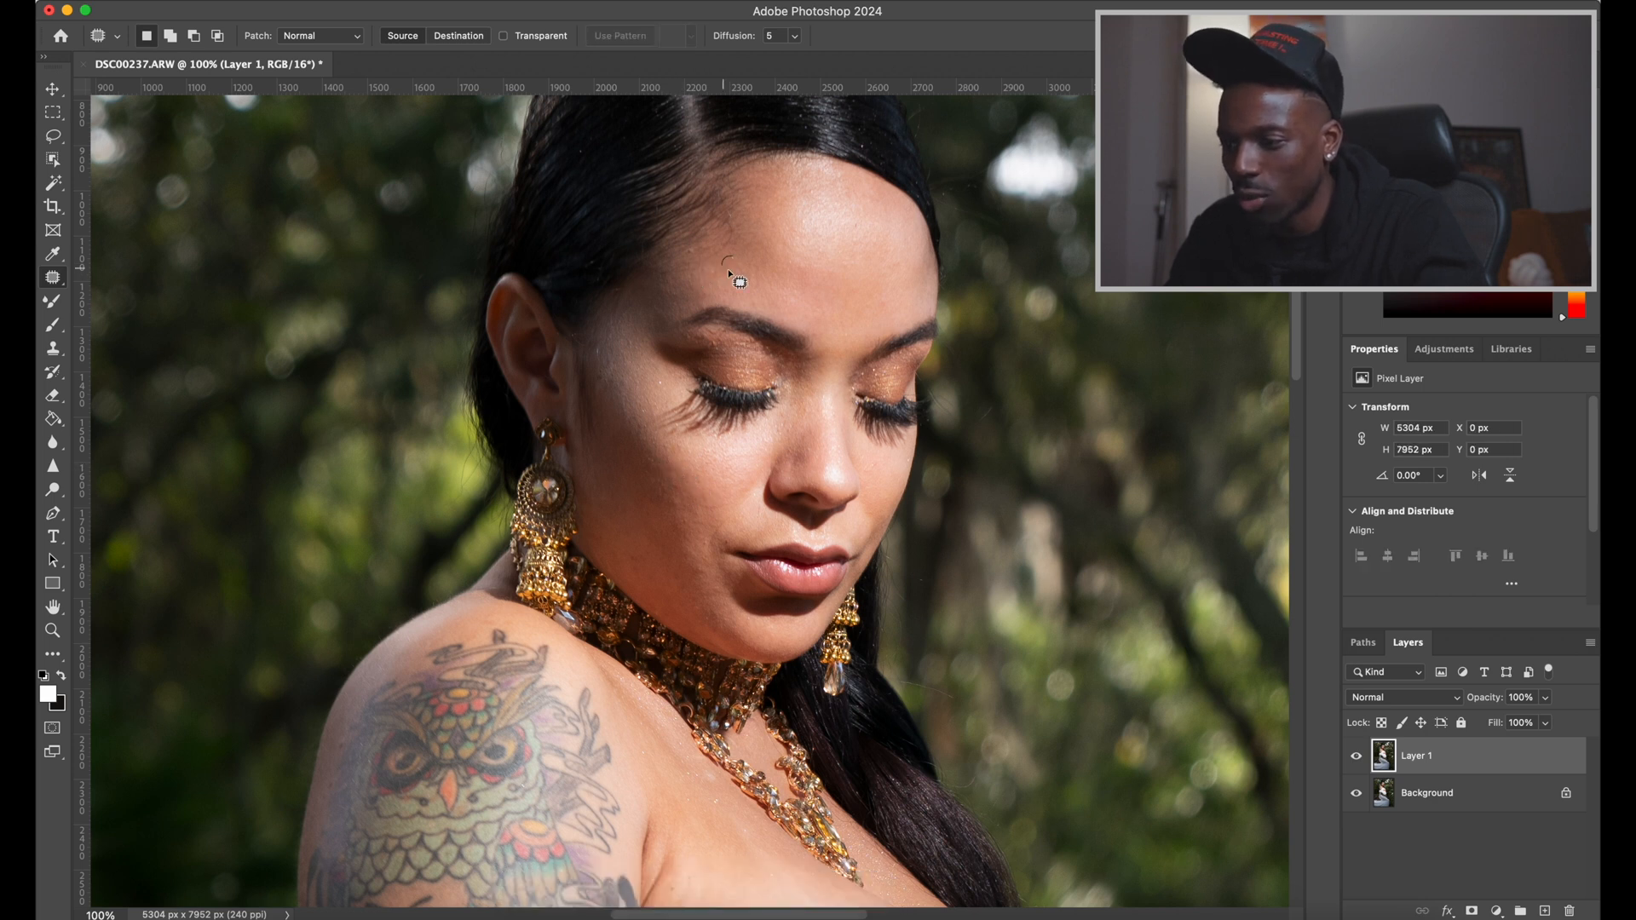
pyautogui.click(721, 256)
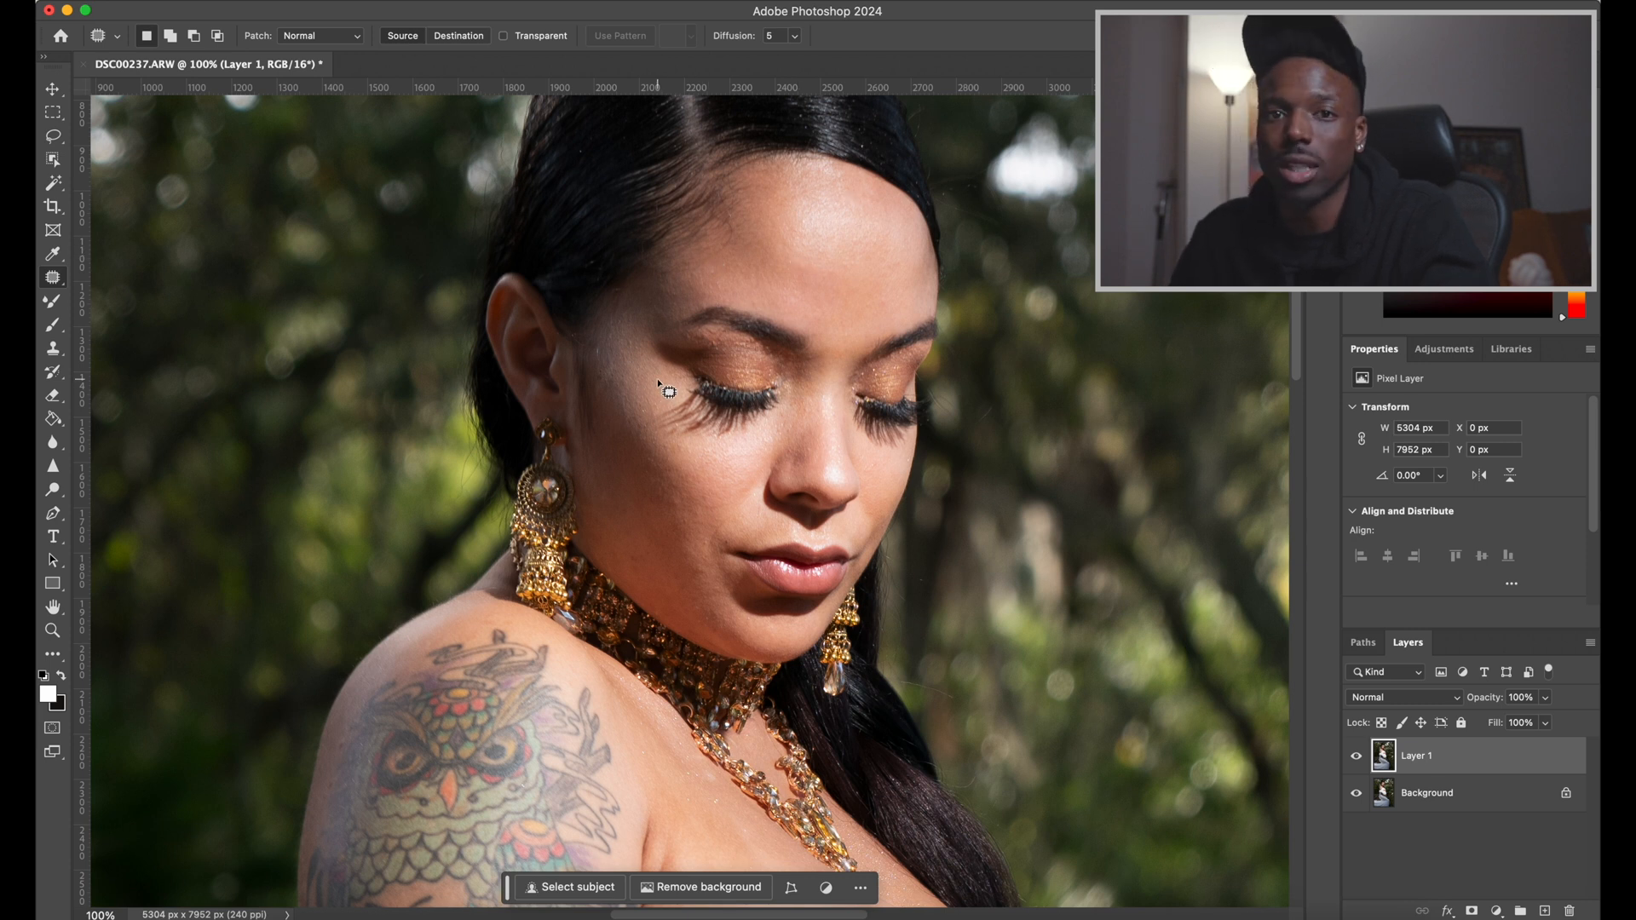
# Patch the blemishes beside the corner of the mouth and down towards the jaw
pyautogui.moveTo(700, 562)
pyautogui.mouseDown()
pyautogui.moveTo(700, 581)
pyautogui.moveTo(702, 562)
pyautogui.moveTo(682, 575)
pyautogui.moveTo(694, 593)
pyautogui.mouseUp()
pyautogui.click(709, 560)
pyautogui.click(704, 566)
pyautogui.click(709, 556)
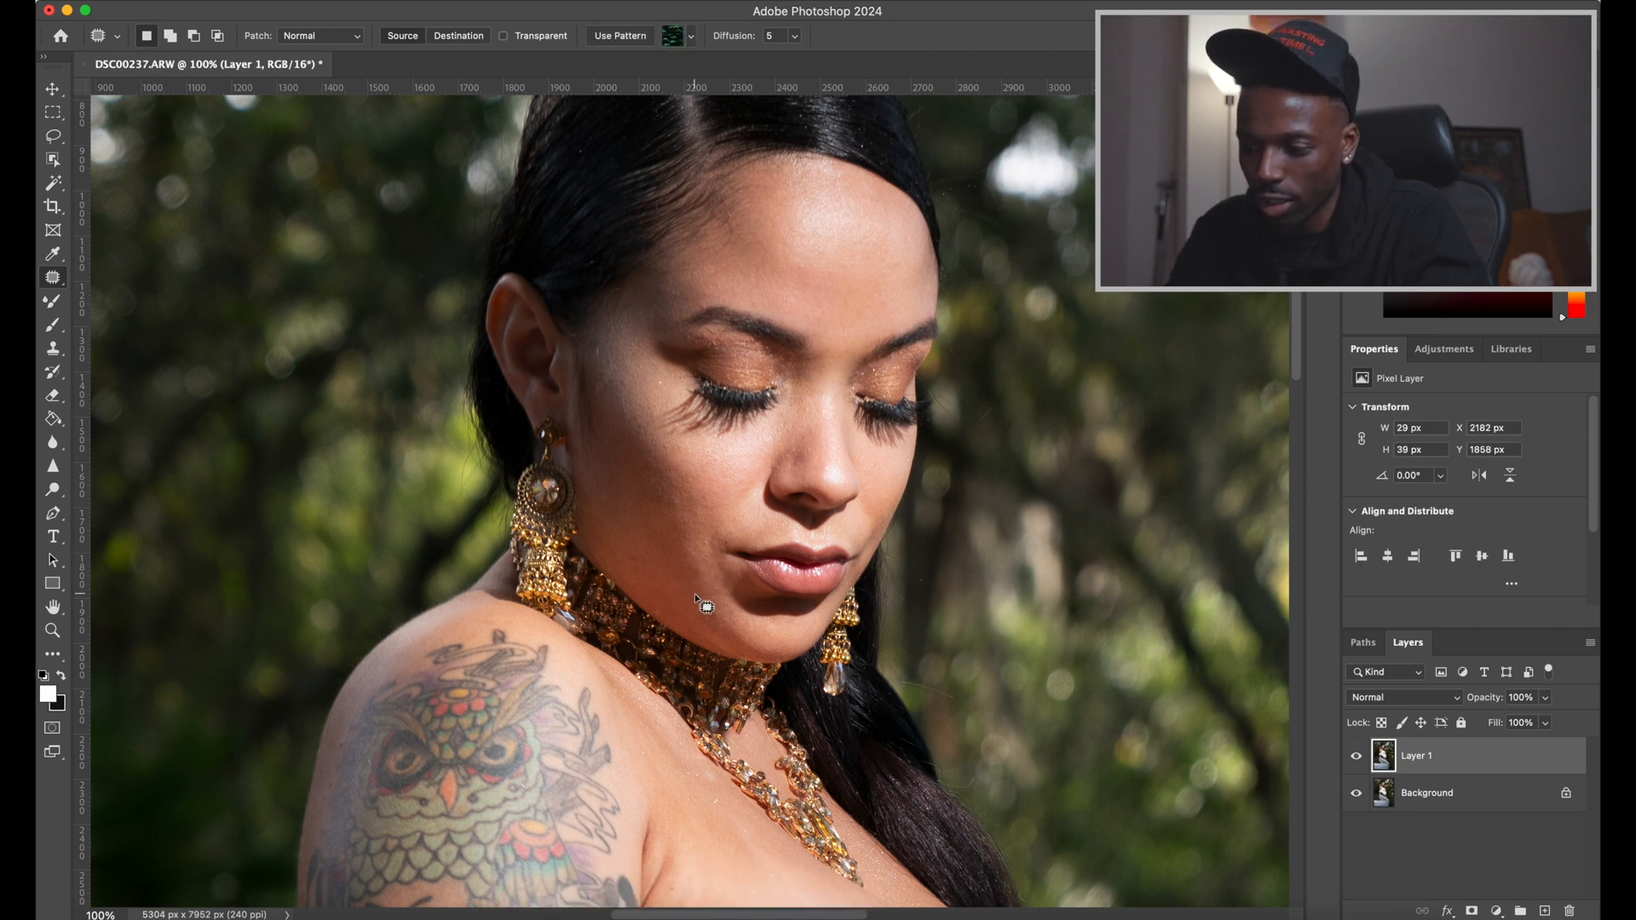
pyautogui.click(694, 593)
# Patch the remaining uneven spots on the outer cheek next to the earring
pyautogui.moveTo(600, 521); pyautogui.dragTo(615, 549)
pyautogui.click(613, 530)
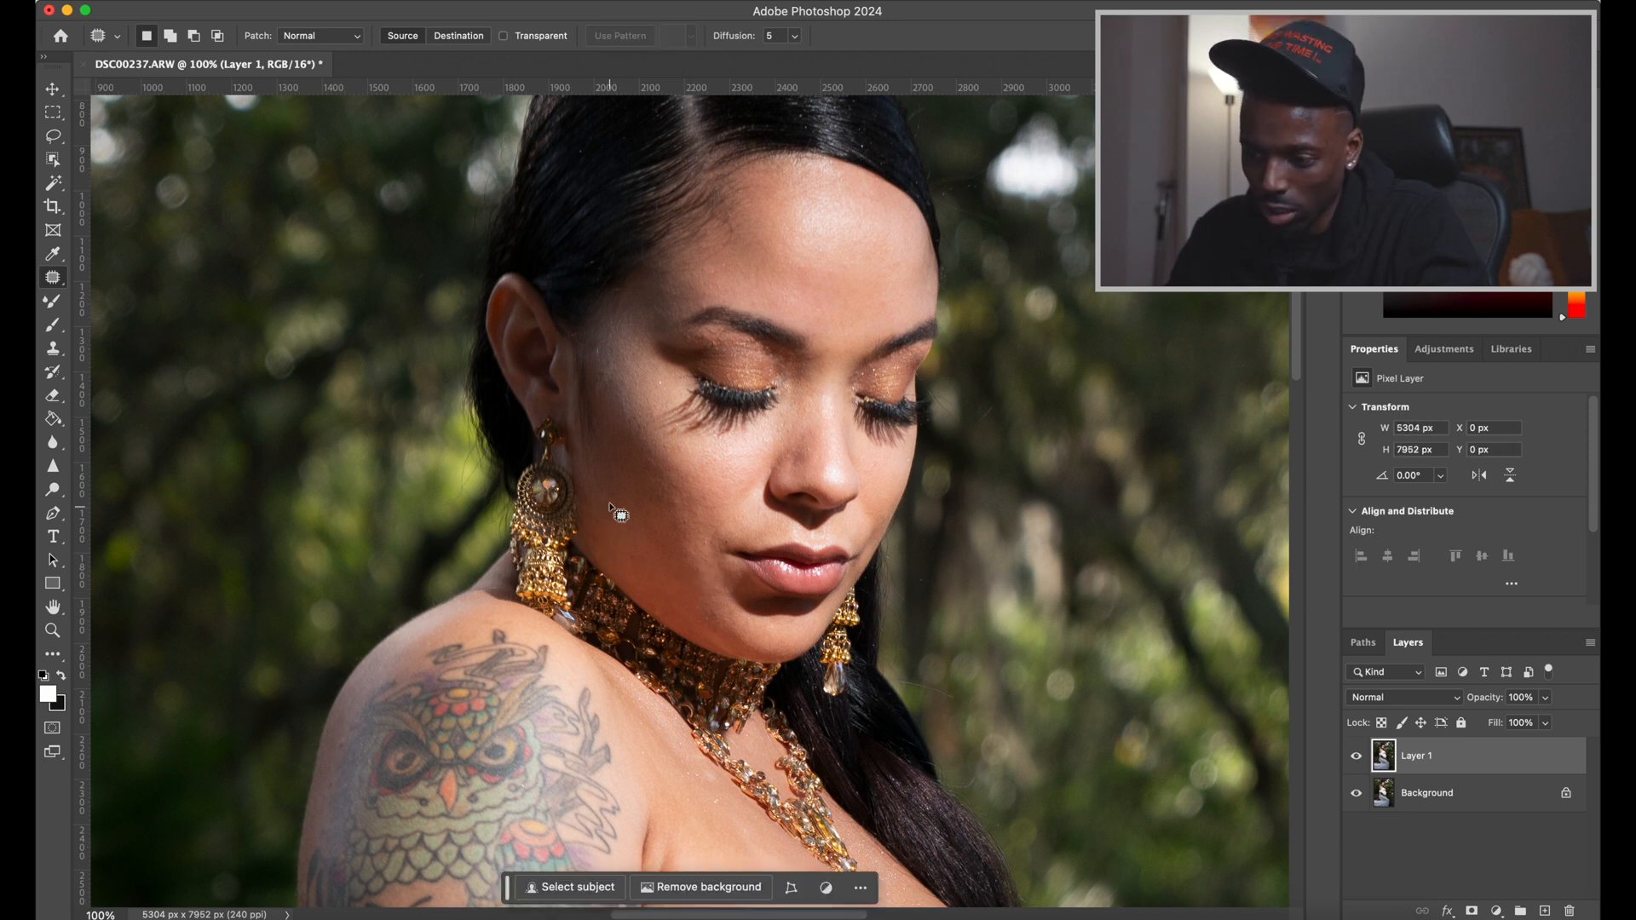
pyautogui.moveTo(608, 487); pyautogui.dragTo(609, 515)
pyautogui.click(643, 475)
pyautogui.moveTo(661, 458); pyautogui.dragTo(653, 464)
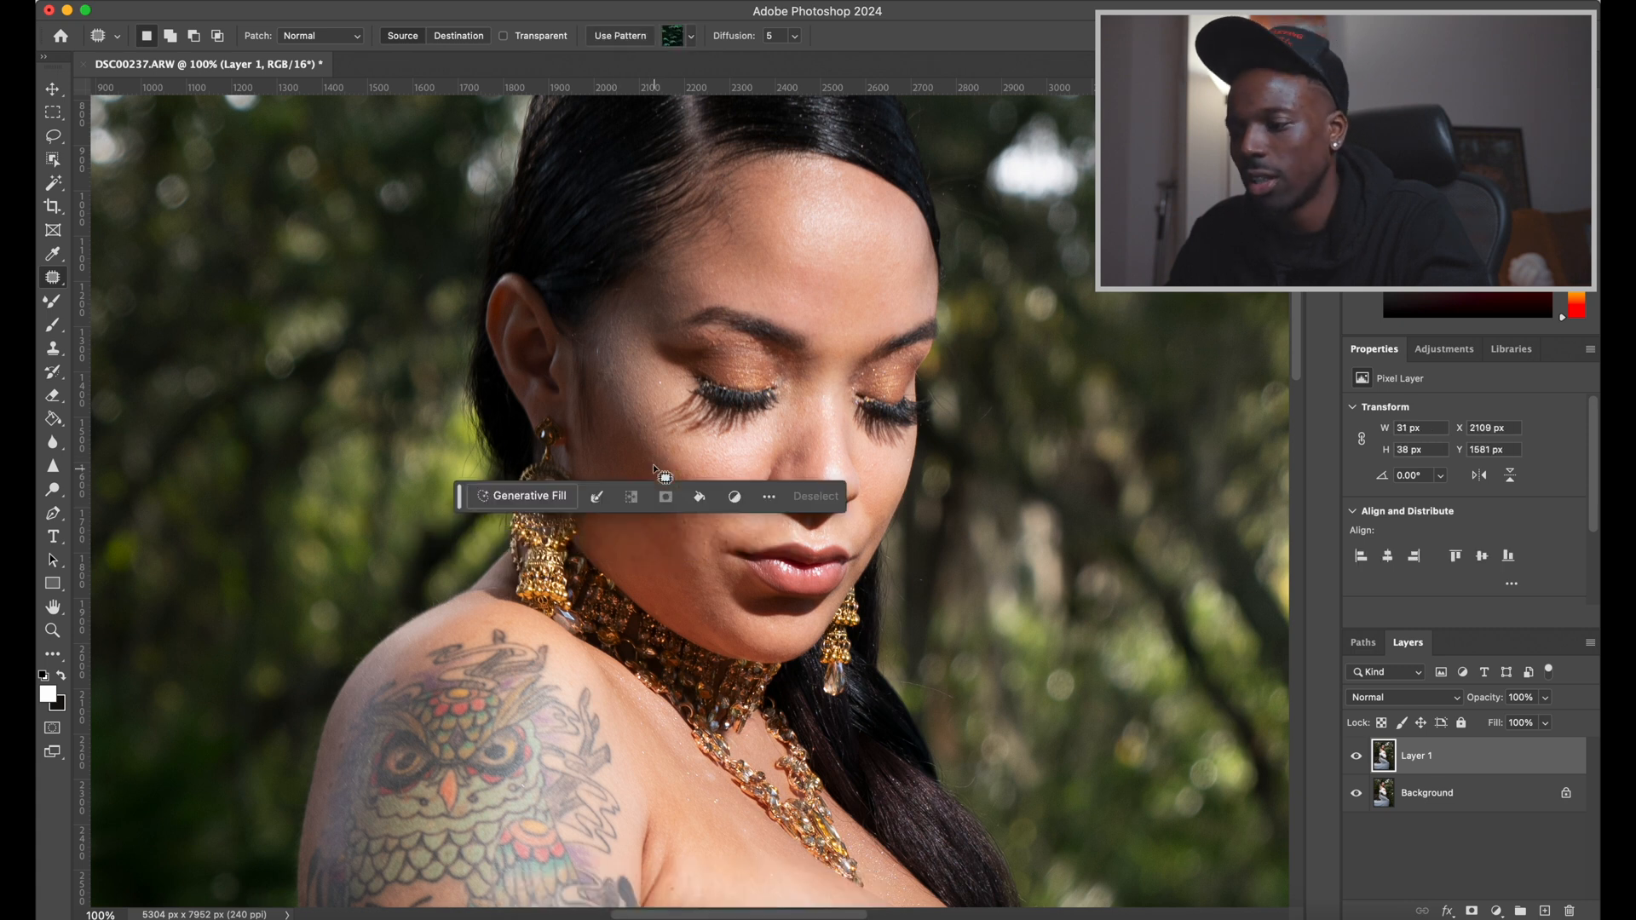
pyautogui.click(675, 479)
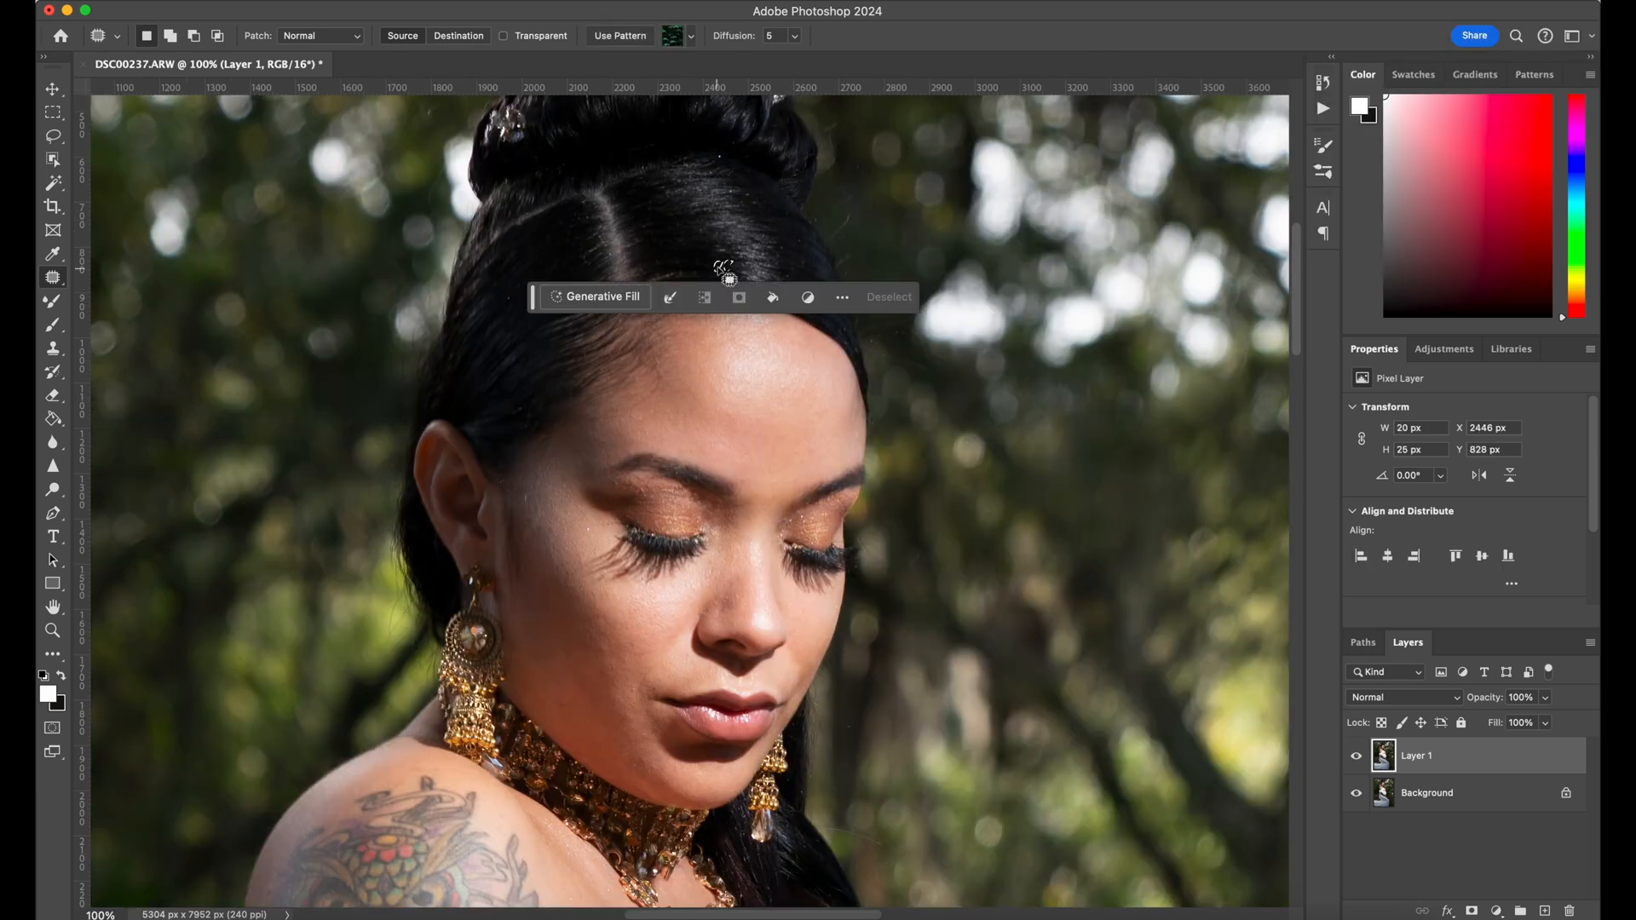
# Remove flyaway hairs beside the head and the dark spot on the chin with the content-aware Spot Healing Brush
pyautogui.press(']')
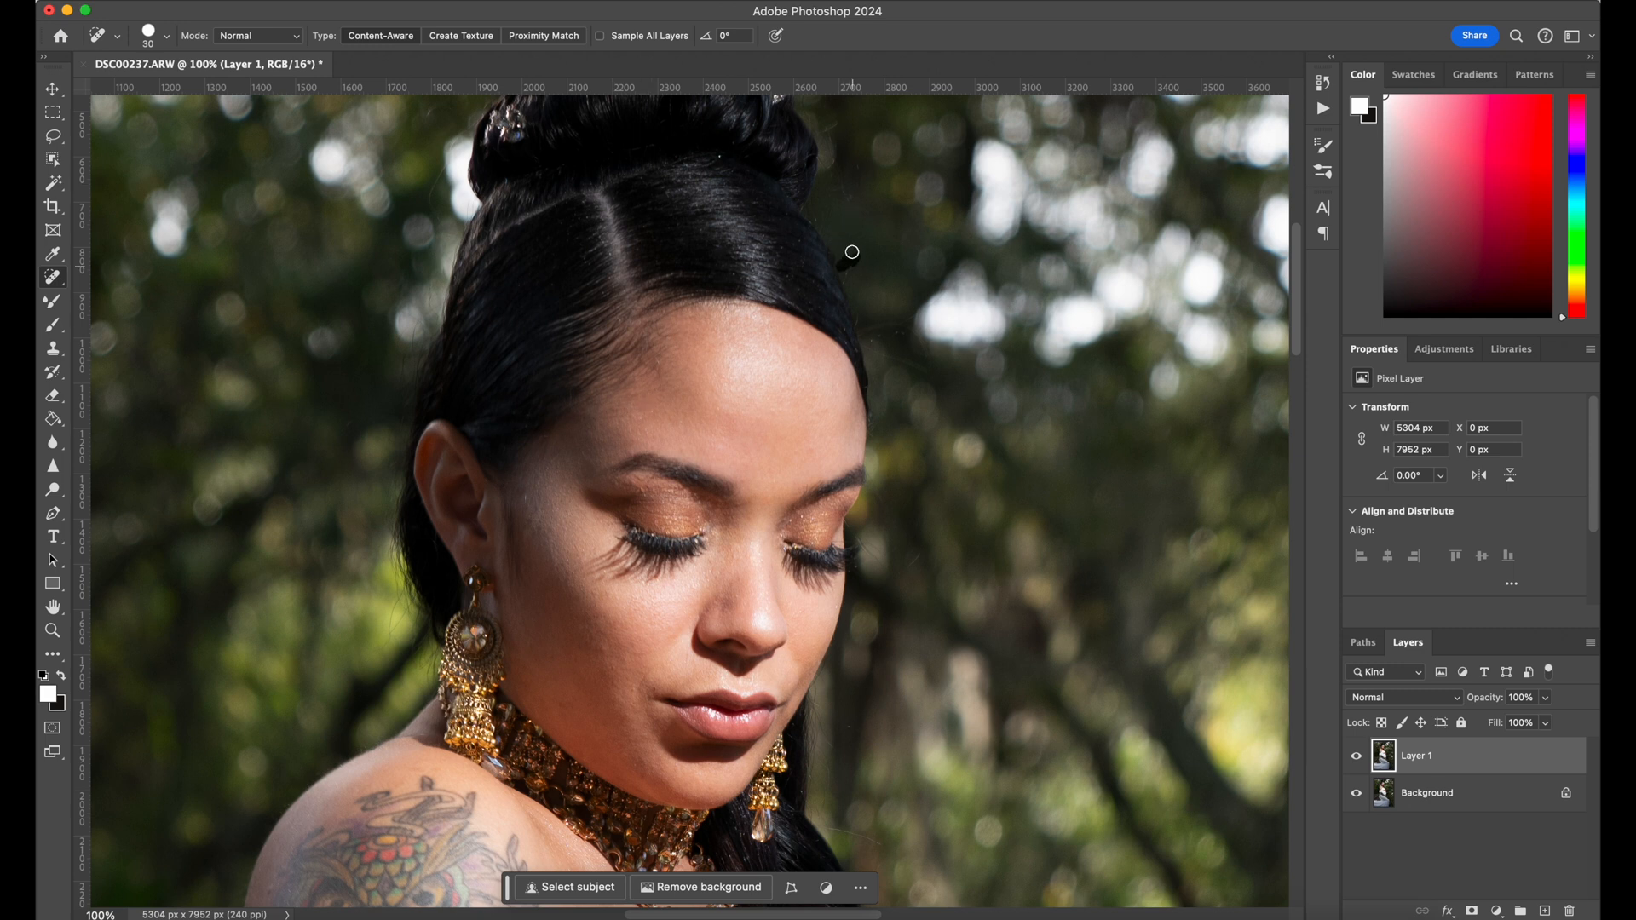
pyautogui.moveTo(921, 324); pyautogui.dragTo(875, 327)
pyautogui.moveTo(937, 372); pyautogui.dragTo(870, 338)
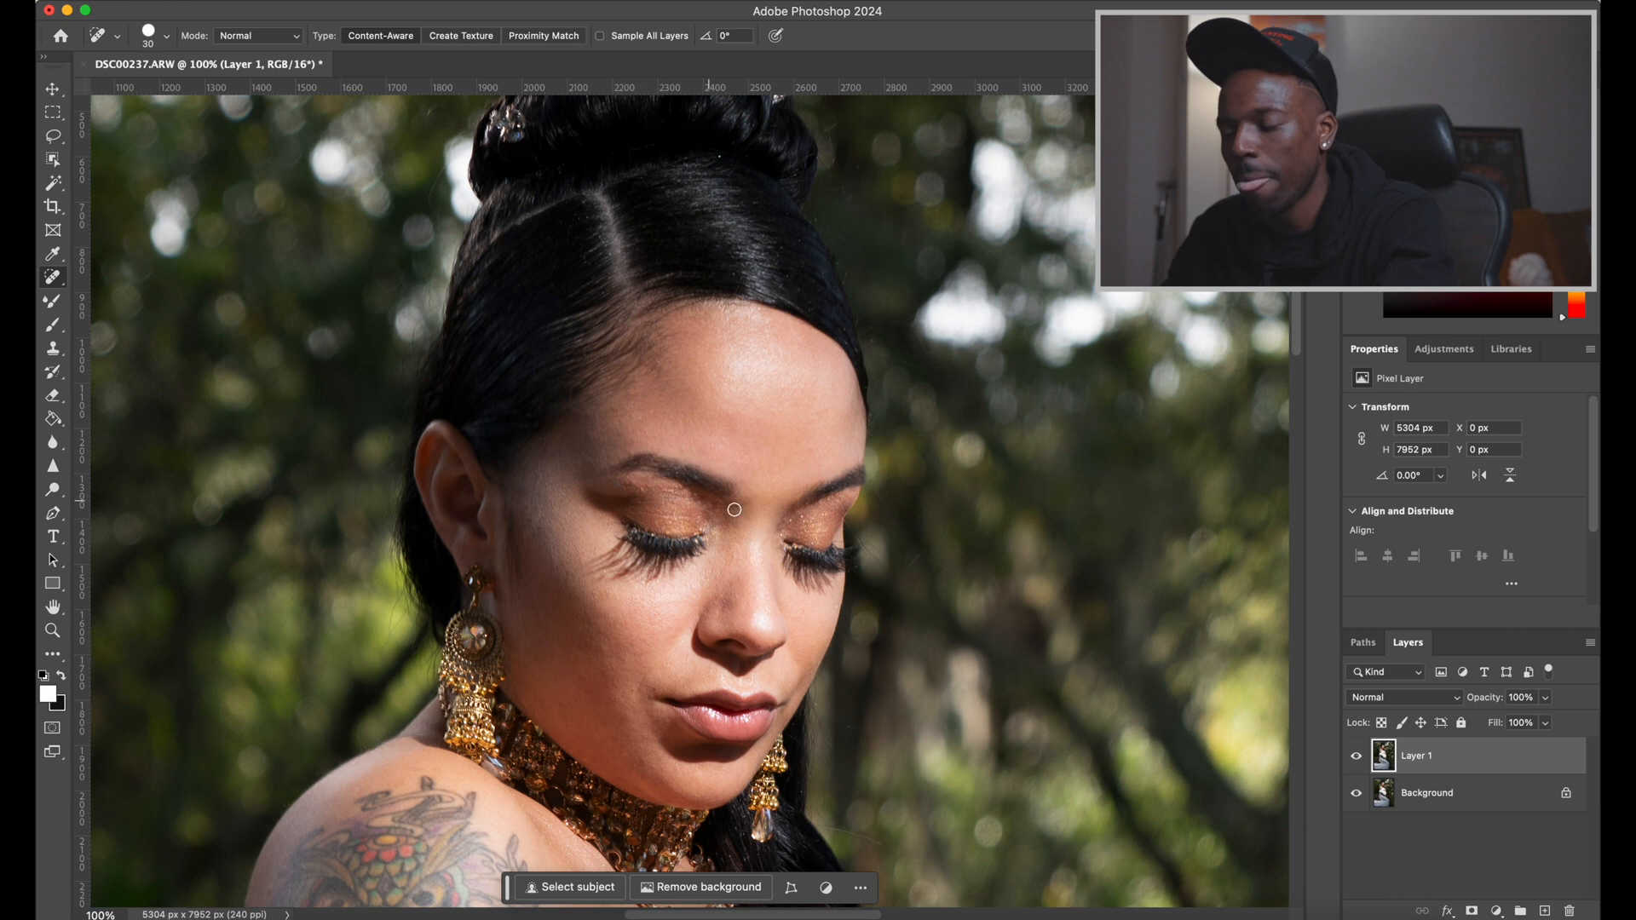
pyautogui.click(397, 593)
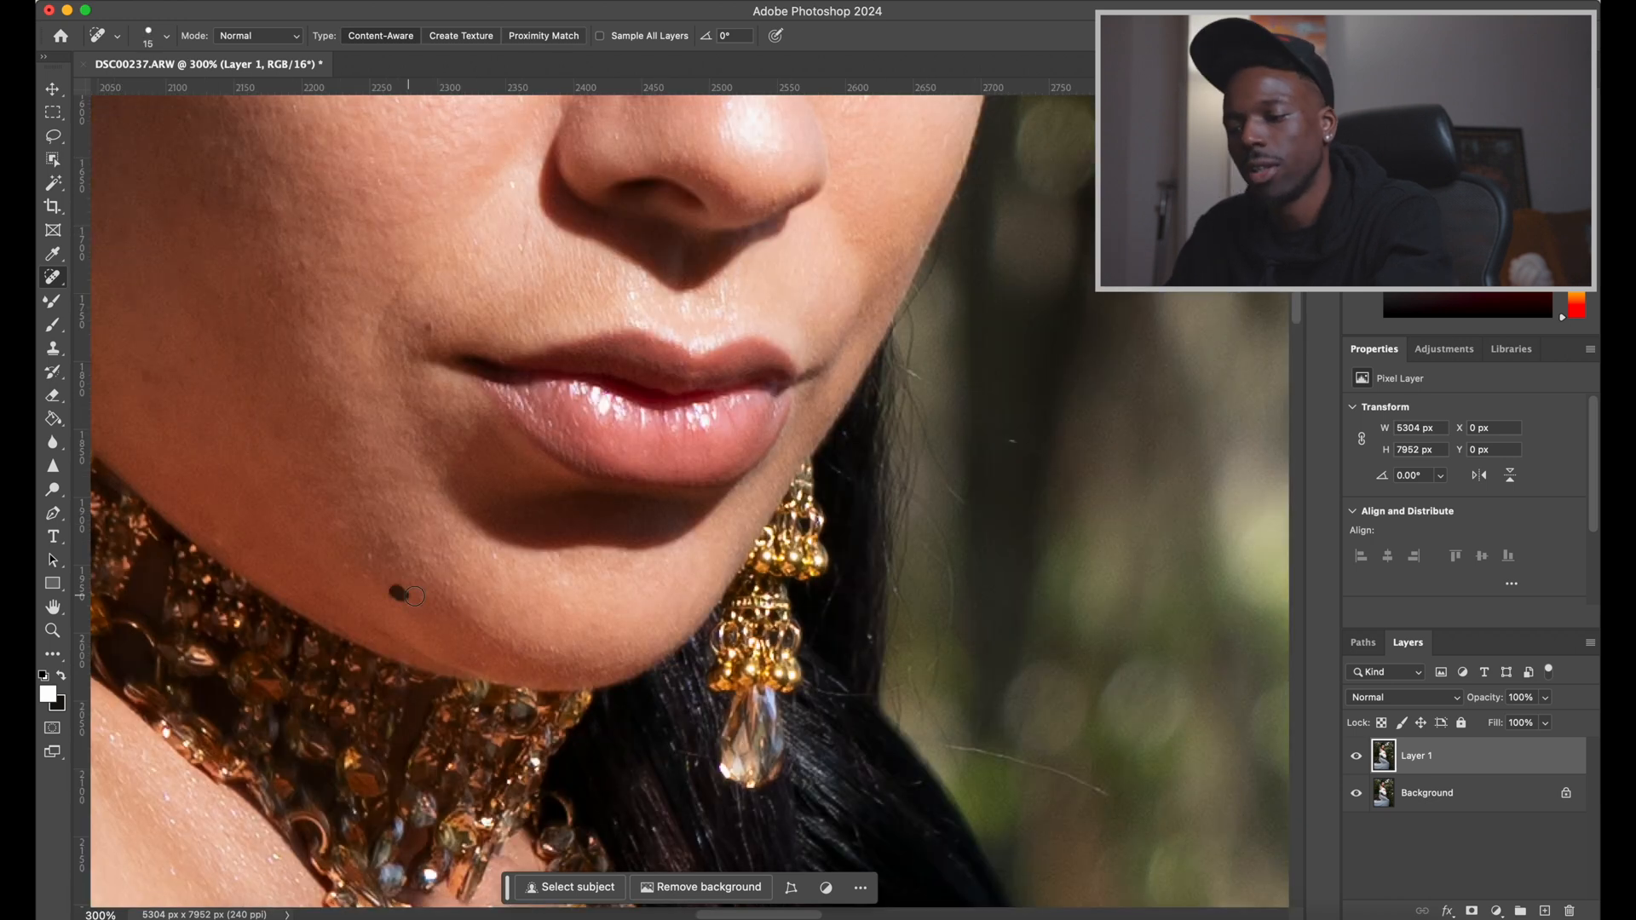
pyautogui.click(494, 556)
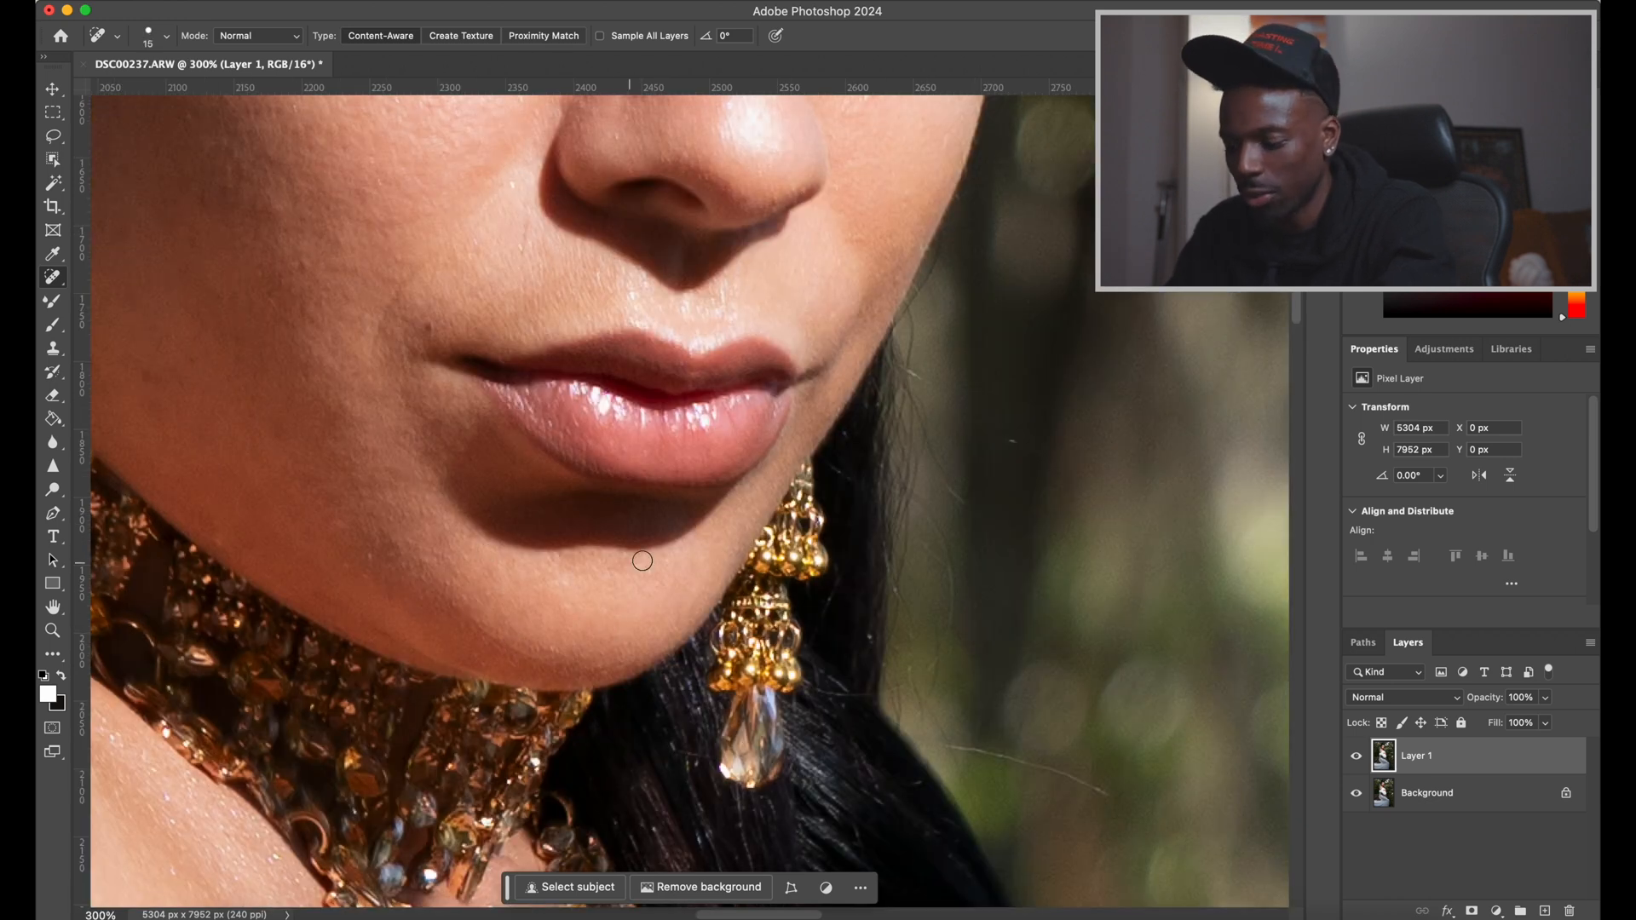
# Clone smooth fabric over the creases in the dress's lower train with a 400 px Clone Stamp at 45% flow
pyautogui.scroll(5, 654, 482)
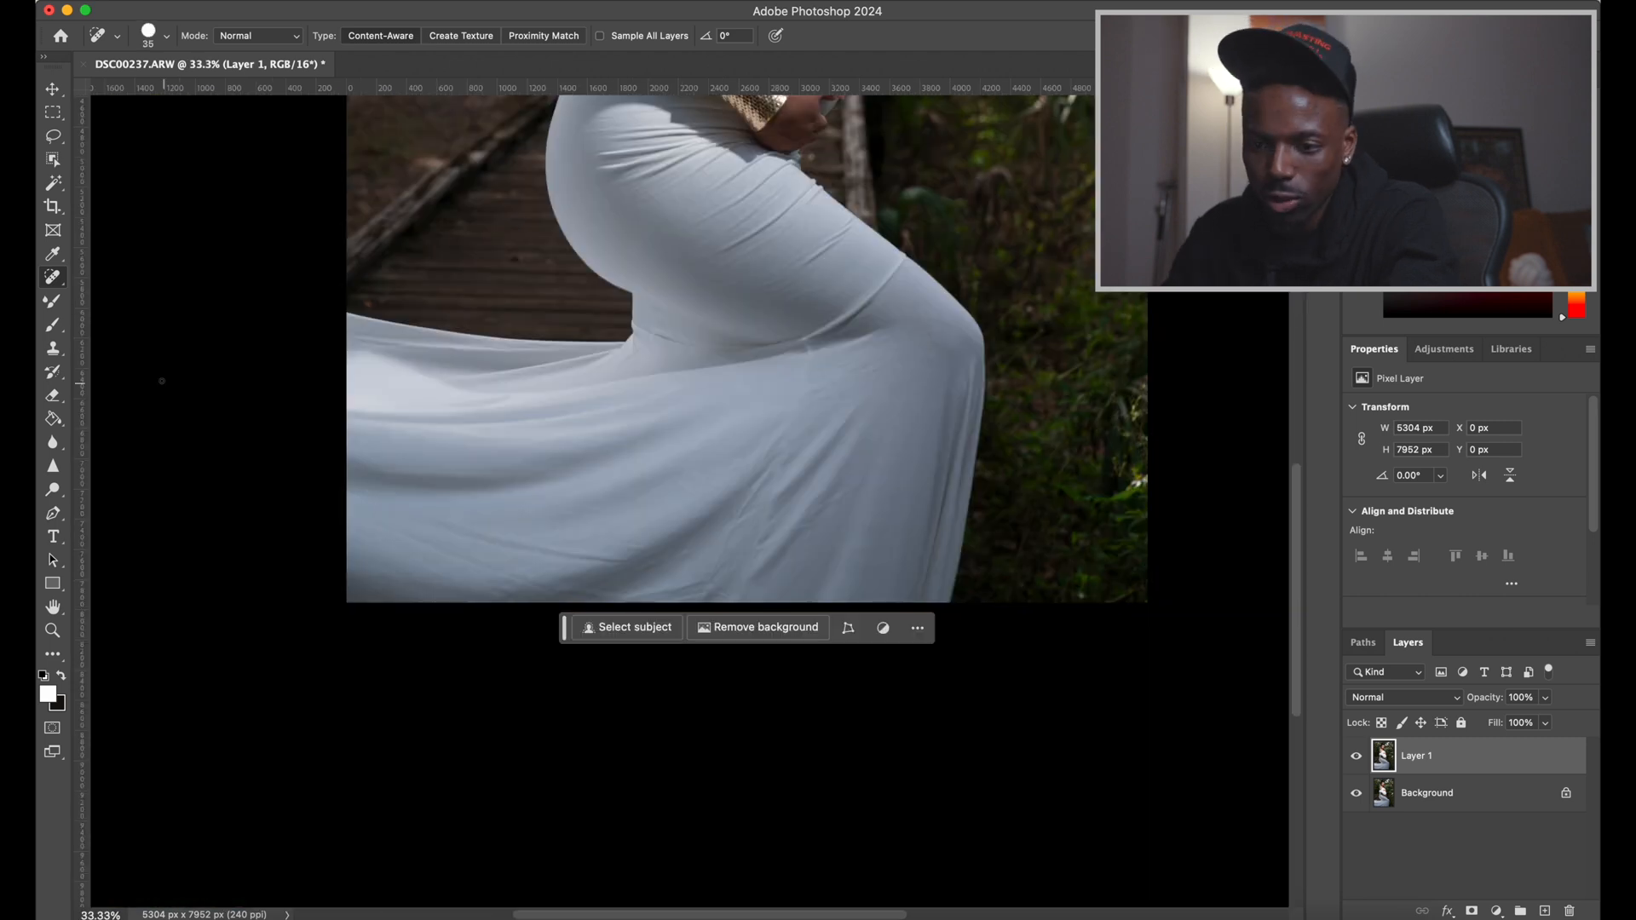
pyautogui.press('s')
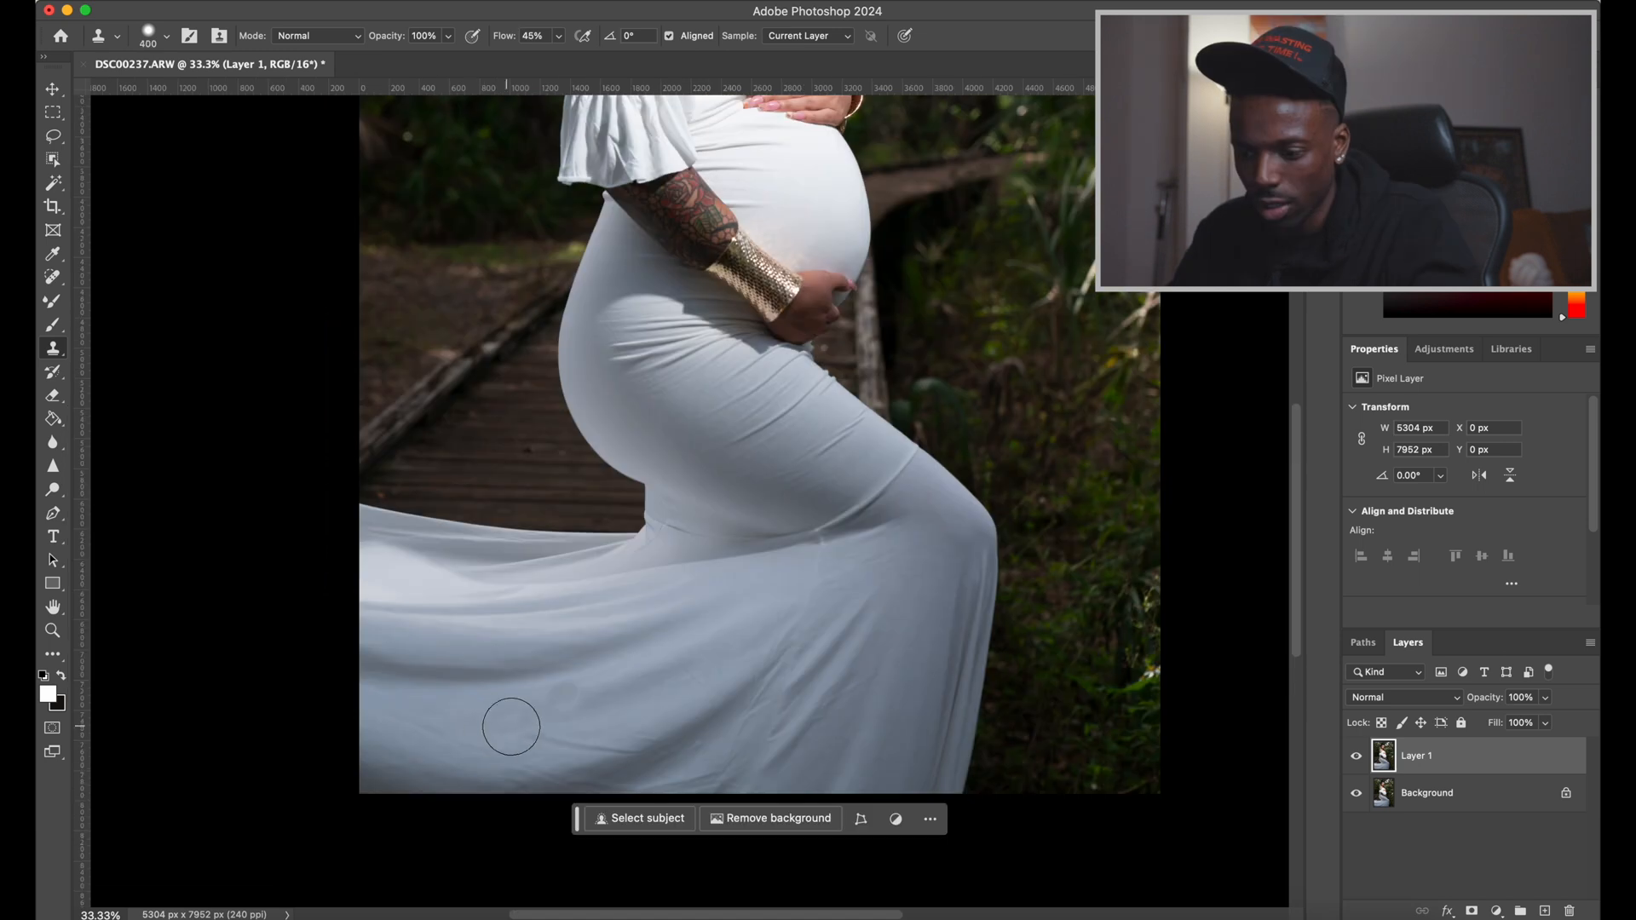
pyautogui.keyDown('alt'); pyautogui.click(494, 713); pyautogui.keyUp('alt')
pyautogui.moveTo(521, 713)
pyautogui.mouseDown()
pyautogui.moveTo(611, 728)
pyautogui.moveTo(554, 744)
pyautogui.moveTo(590, 743)
pyautogui.moveTo(636, 717)
pyautogui.moveTo(556, 697)
pyautogui.moveTo(532, 720)
pyautogui.moveTo(578, 735)
pyautogui.moveTo(528, 707)
pyautogui.moveTo(666, 683)
pyautogui.moveTo(544, 724)
pyautogui.moveTo(597, 700)
pyautogui.mouseUp()
pyautogui.keyDown('alt'); pyautogui.click(622, 722); pyautogui.keyUp('alt')
pyautogui.keyDown('alt'); pyautogui.click(618, 703); pyautogui.keyUp('alt')
pyautogui.keyDown('alt'); pyautogui.click(580, 687); pyautogui.keyUp('alt')
pyautogui.keyDown('alt'); pyautogui.click(517, 709); pyautogui.keyUp('alt')
pyautogui.keyDown('alt'); pyautogui.click(525, 715); pyautogui.keyUp('alt')
pyautogui.keyDown('alt'); pyautogui.click(725, 629); pyautogui.keyUp('alt')
pyautogui.keyDown('alt'); pyautogui.click(541, 699); pyautogui.keyUp('alt')
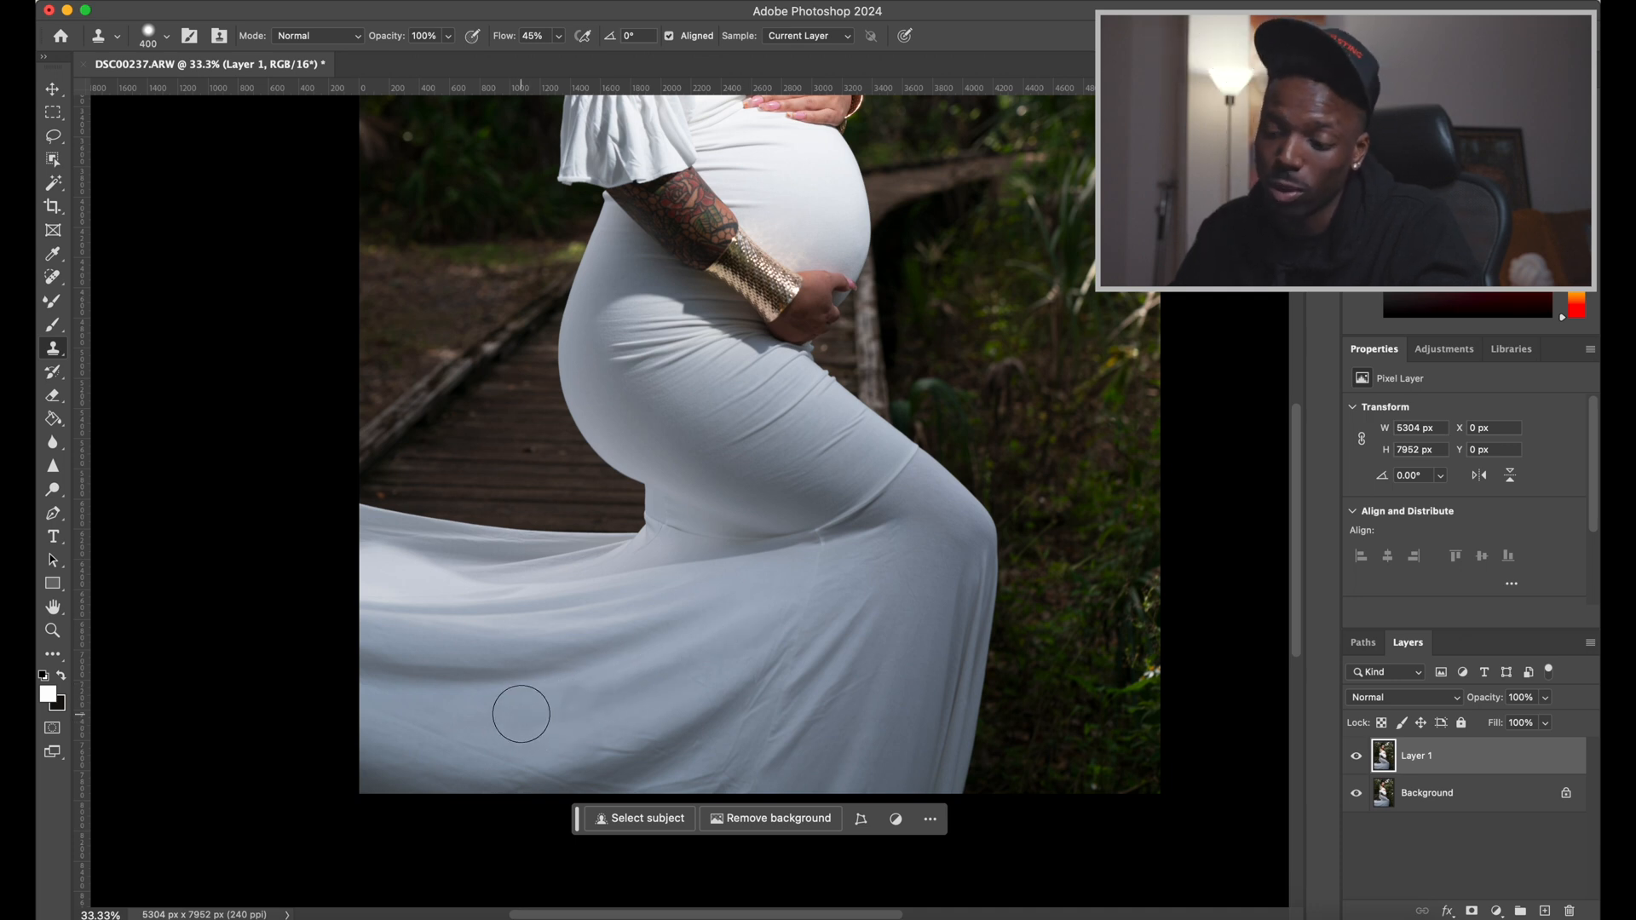
pyautogui.keyDown('alt'); pyautogui.click(519, 717); pyautogui.keyUp('alt')
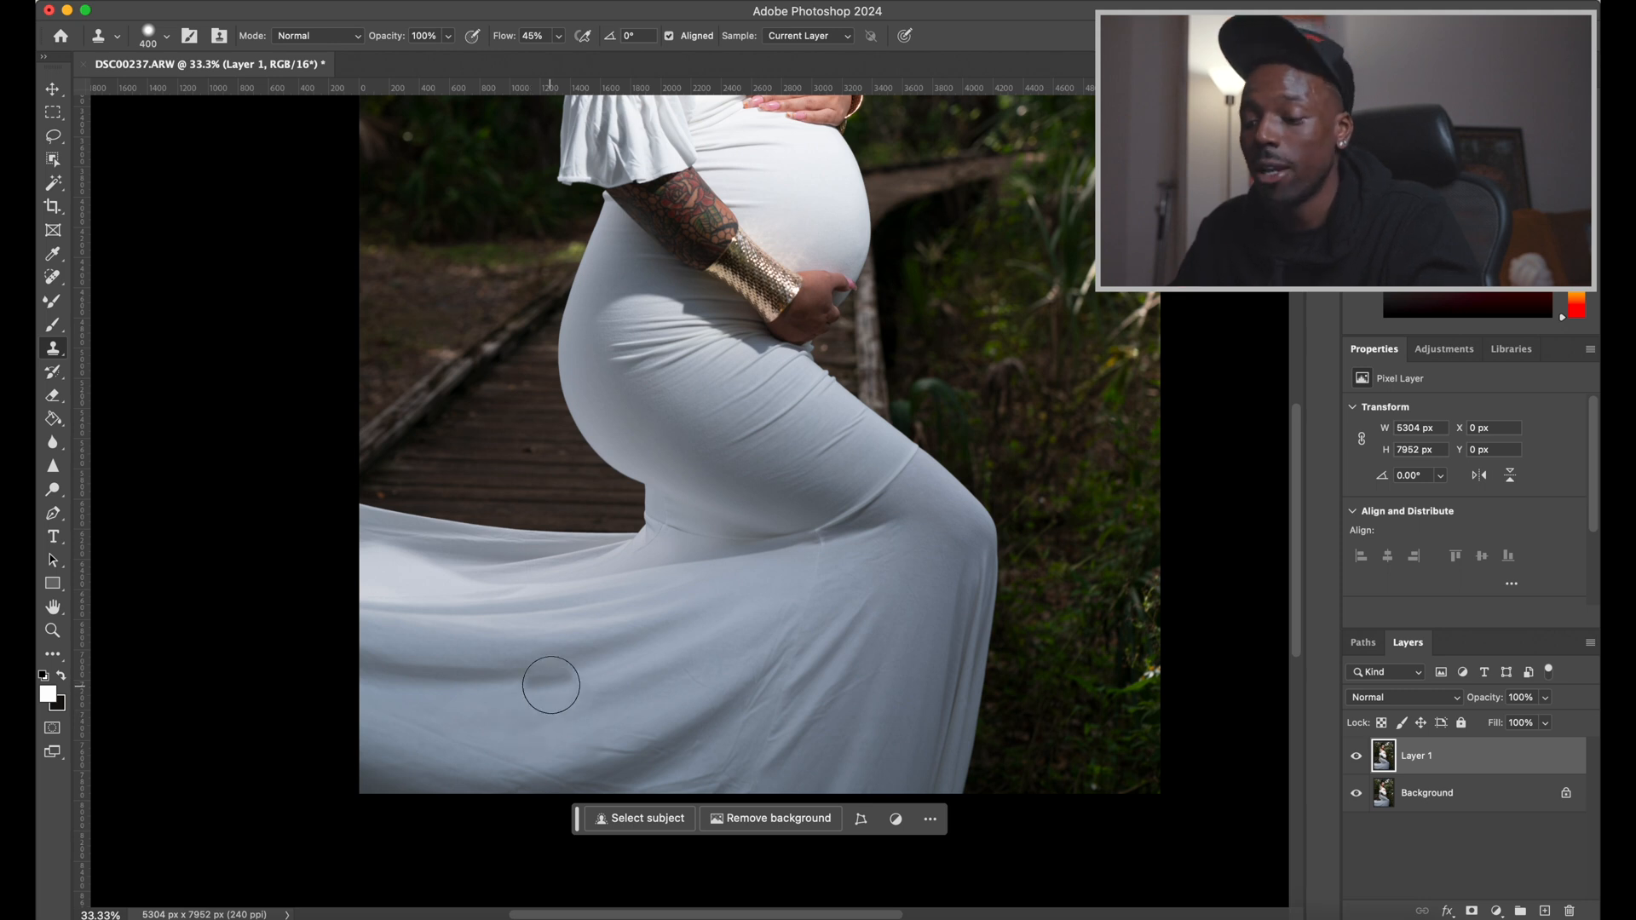
pyautogui.keyDown('alt'); pyautogui.click(539, 706); pyautogui.keyUp('alt')
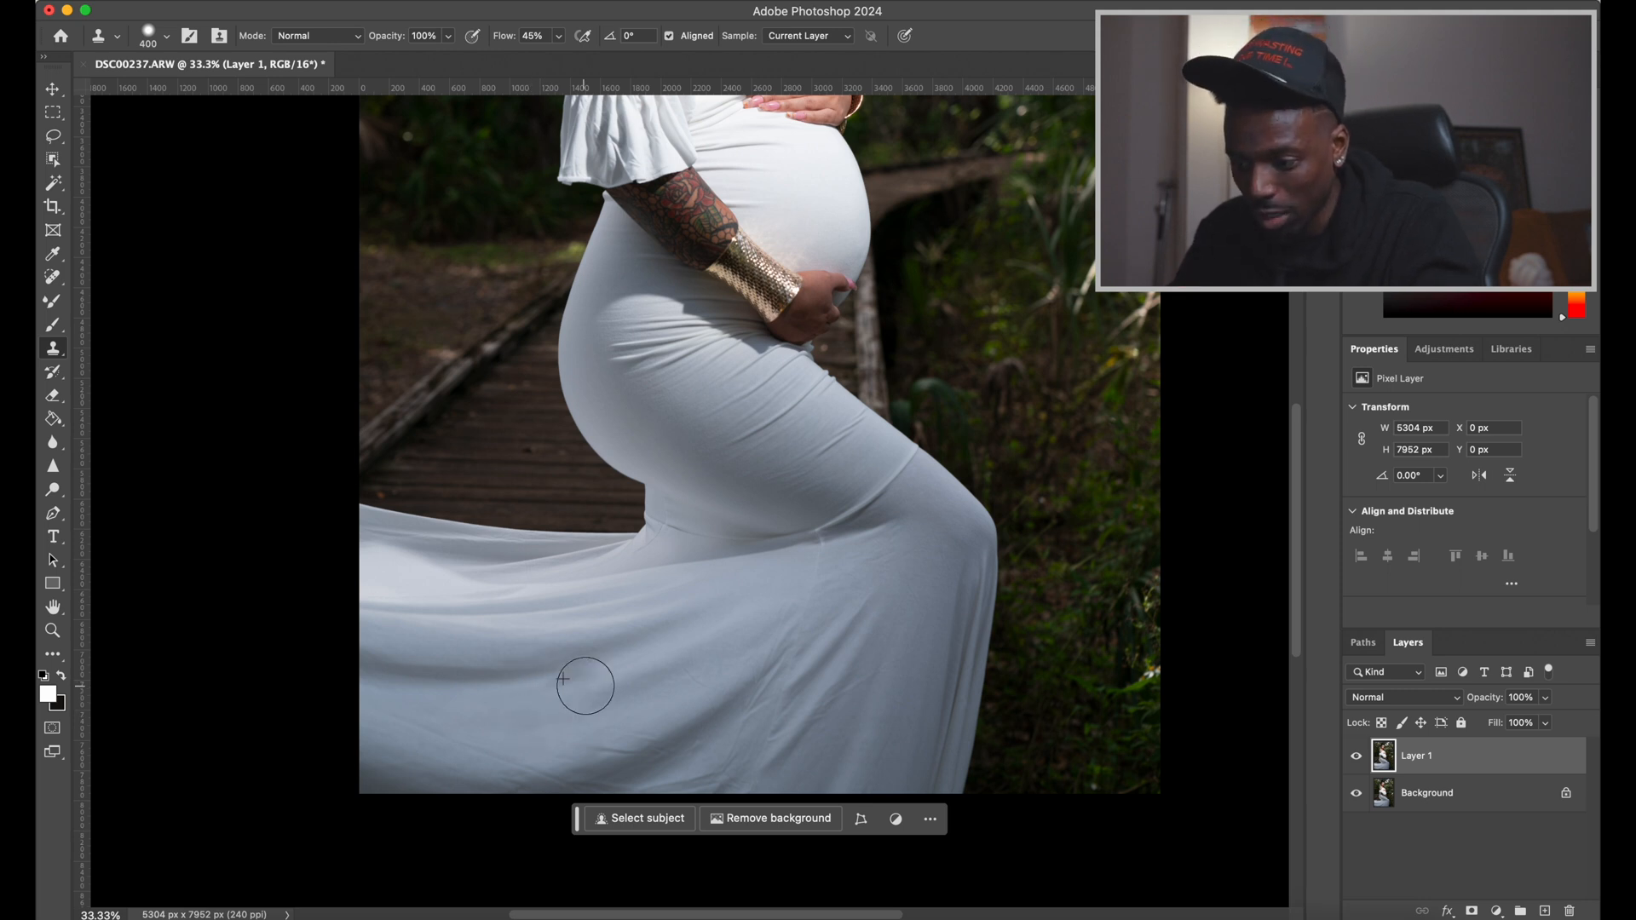
# Even out the folds in the middle of the dress's train with freshly sampled fabric
pyautogui.click(666, 650)
pyautogui.keyDown('alt'); pyautogui.click(723, 631); pyautogui.keyUp('alt')
pyautogui.click(702, 635)
pyautogui.keyDown('alt'); pyautogui.click(655, 679); pyautogui.keyUp('alt')
pyautogui.click(674, 663)
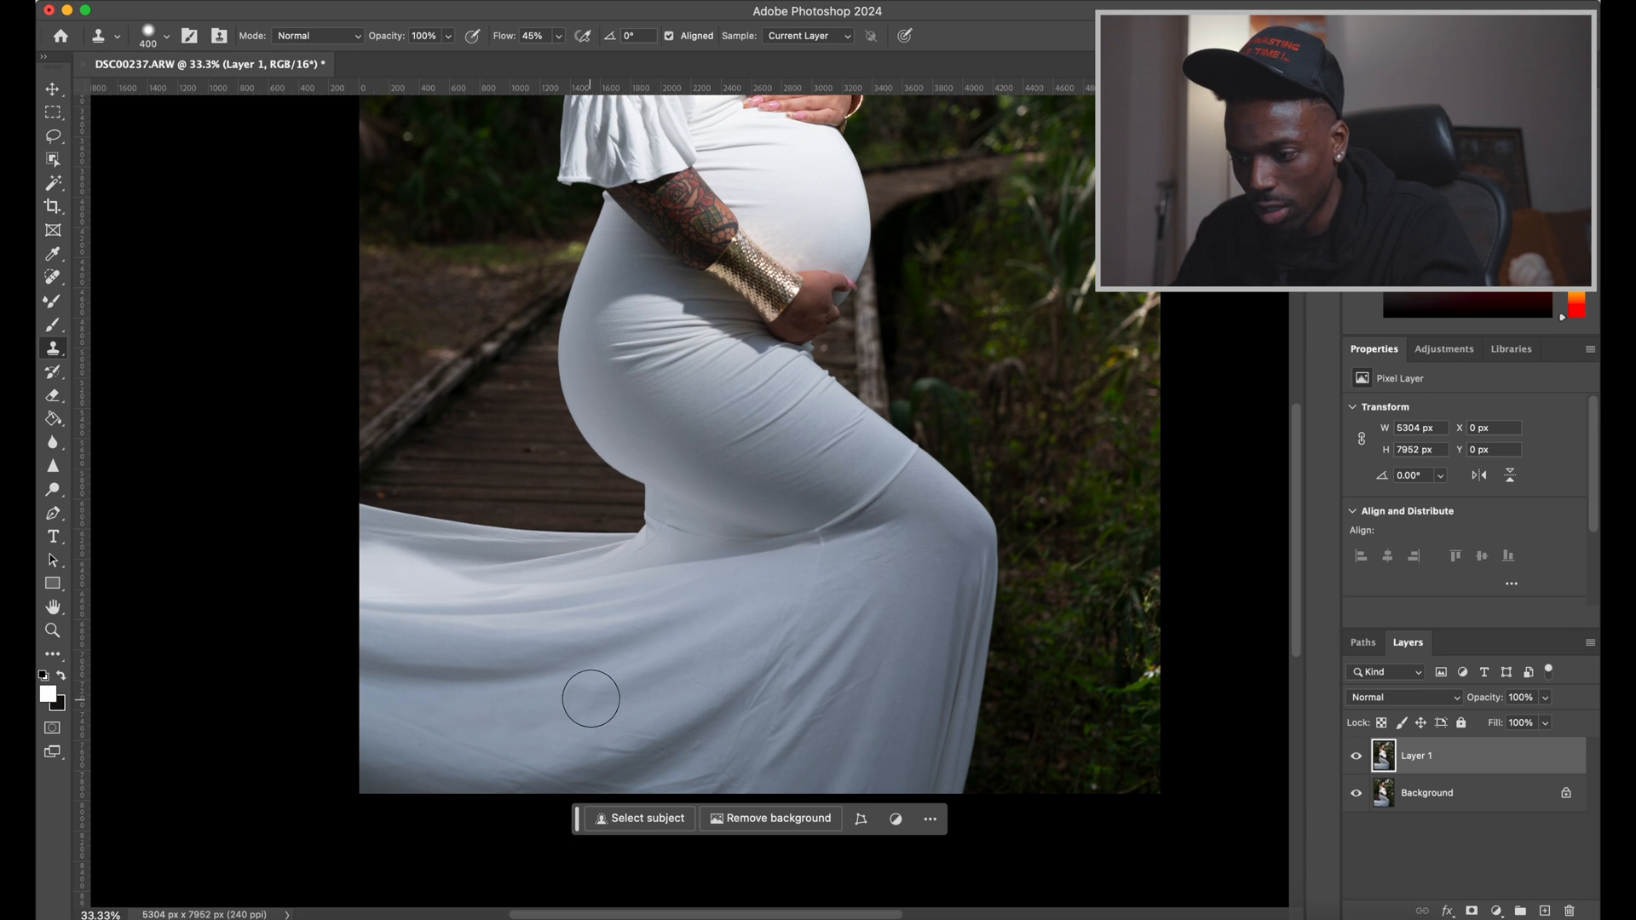
pyautogui.keyDown('alt'); pyautogui.click(512, 715); pyautogui.keyUp('alt')
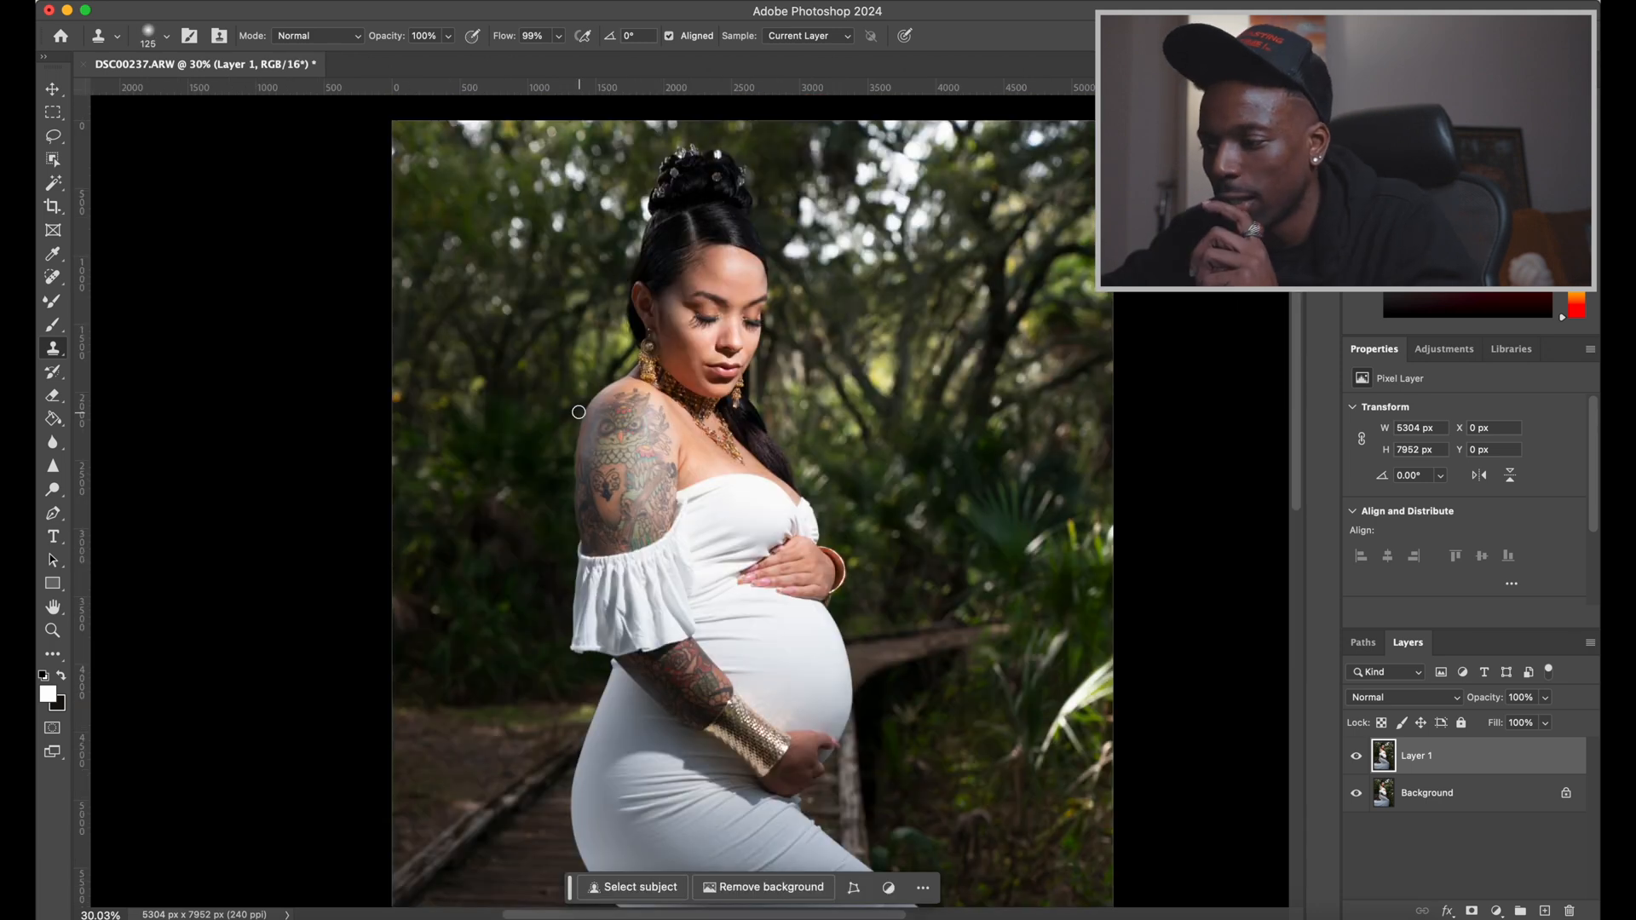
# Stamp all visible layers into a new layer and open the Median step of the Frequency Separation action for editing
pyautogui.press('super+alt+shift+e')
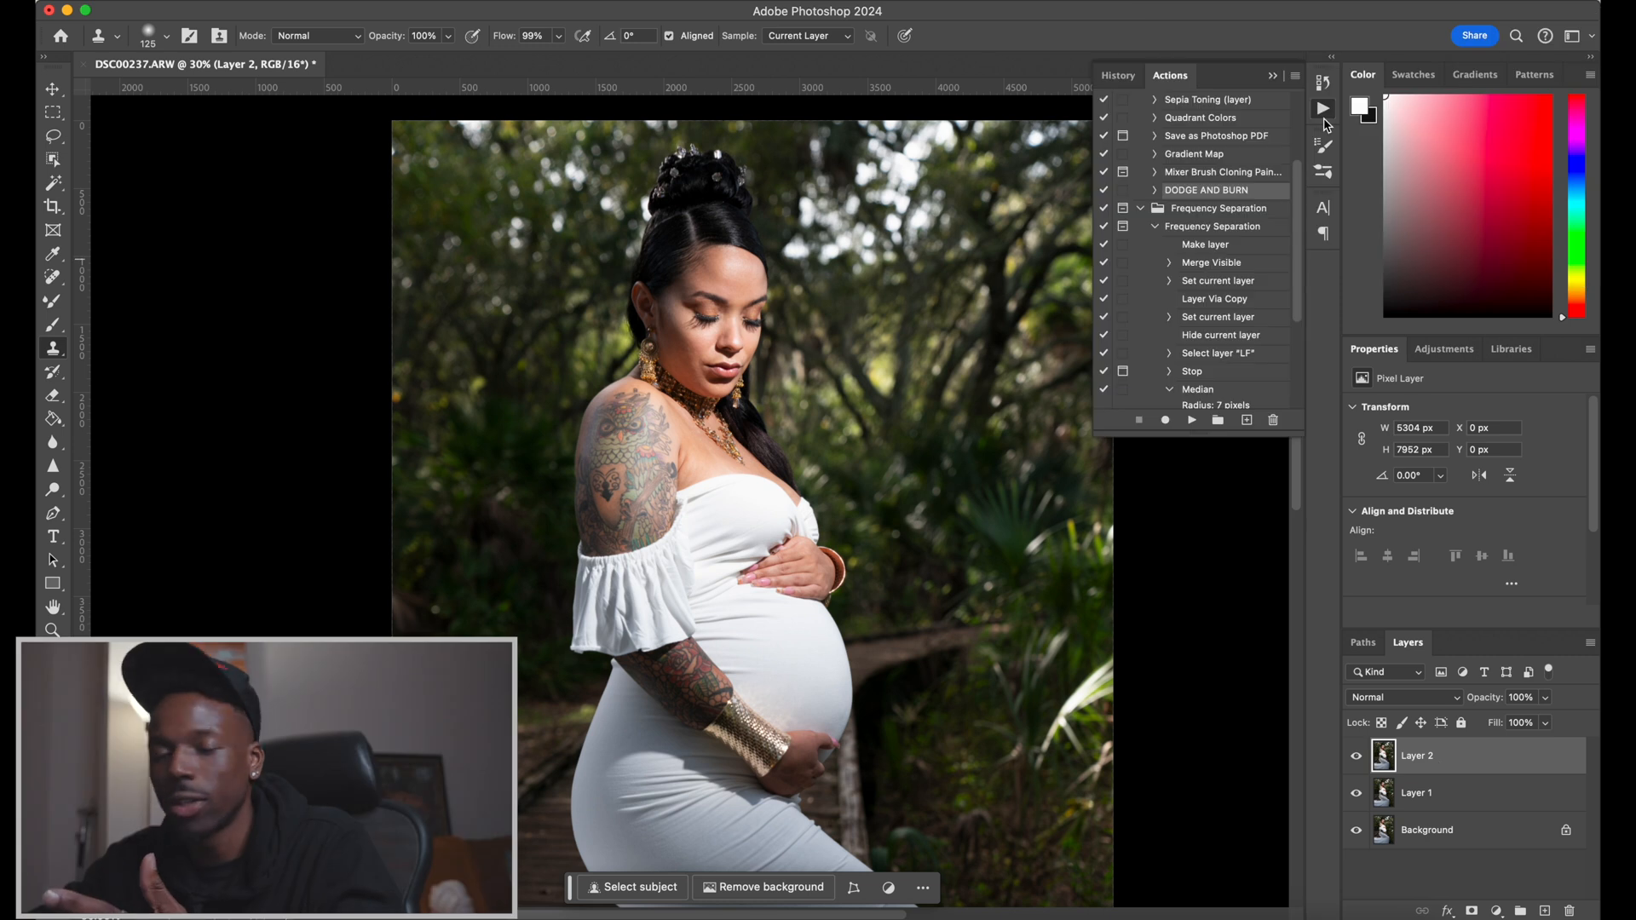
pyautogui.click(1207, 230)
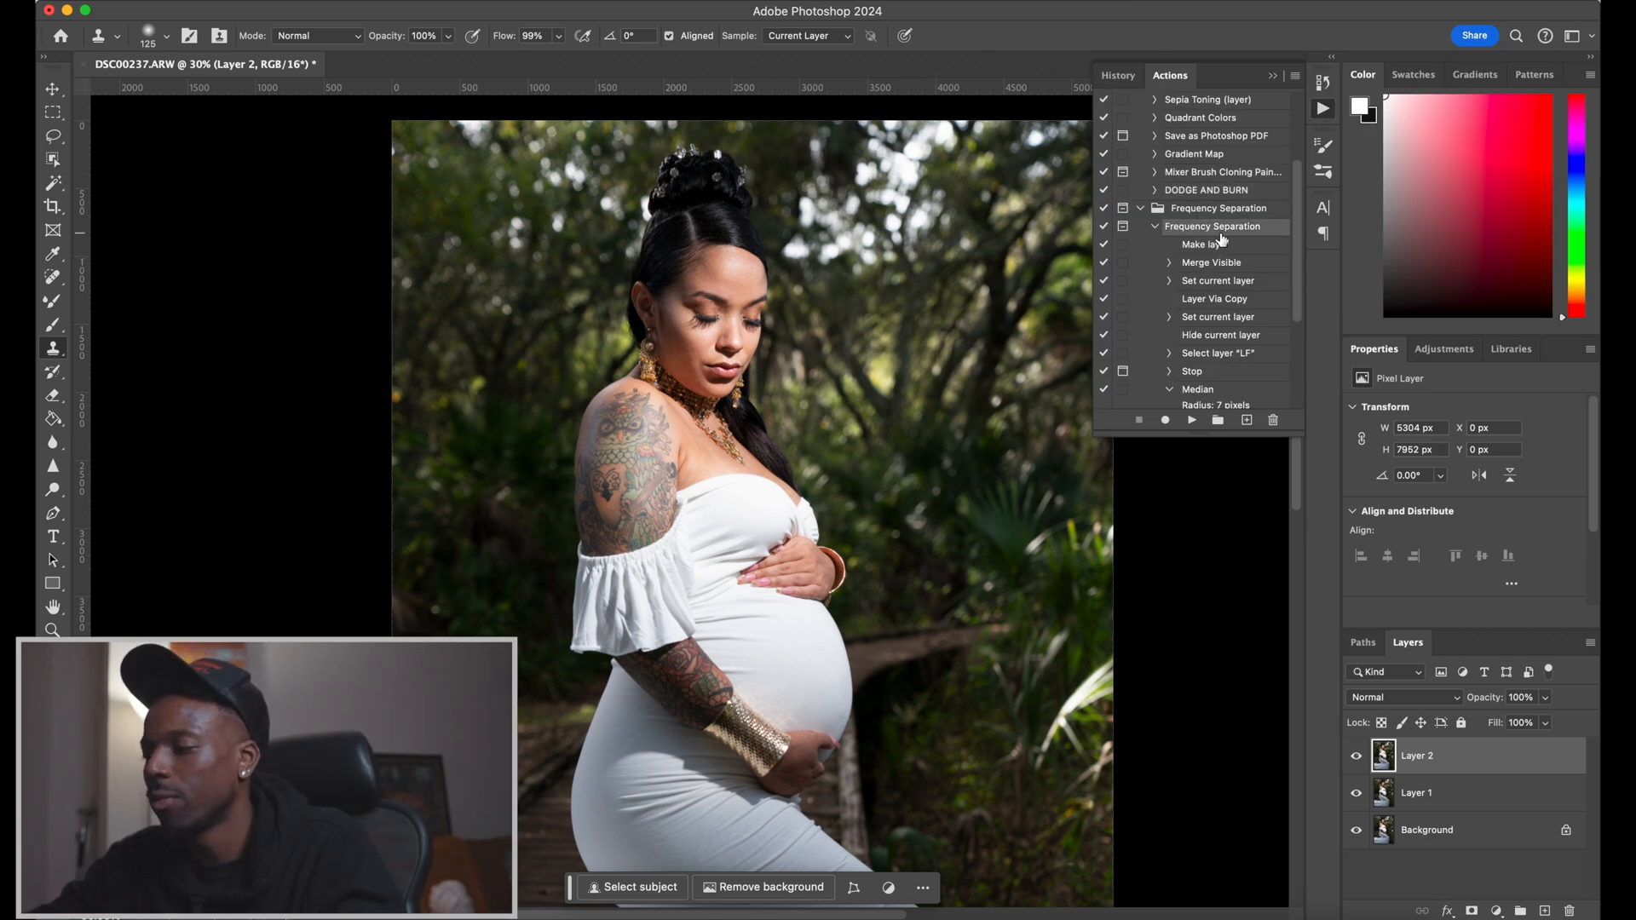
pyautogui.scroll(-4, 1238, 269)
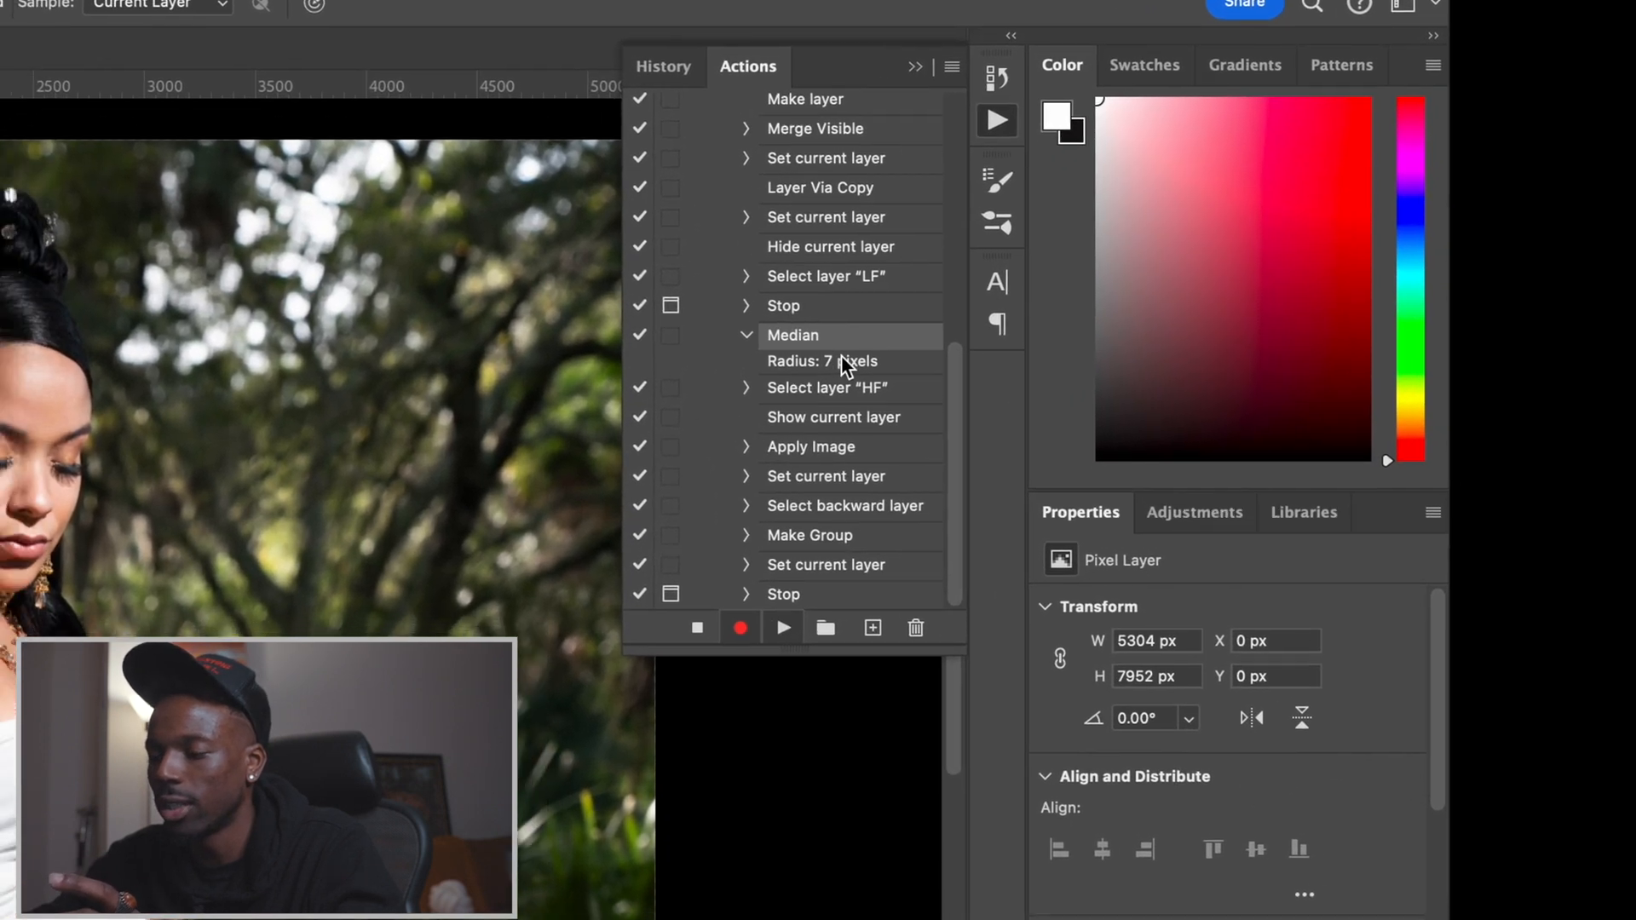
pyautogui.doubleClick(791, 388)
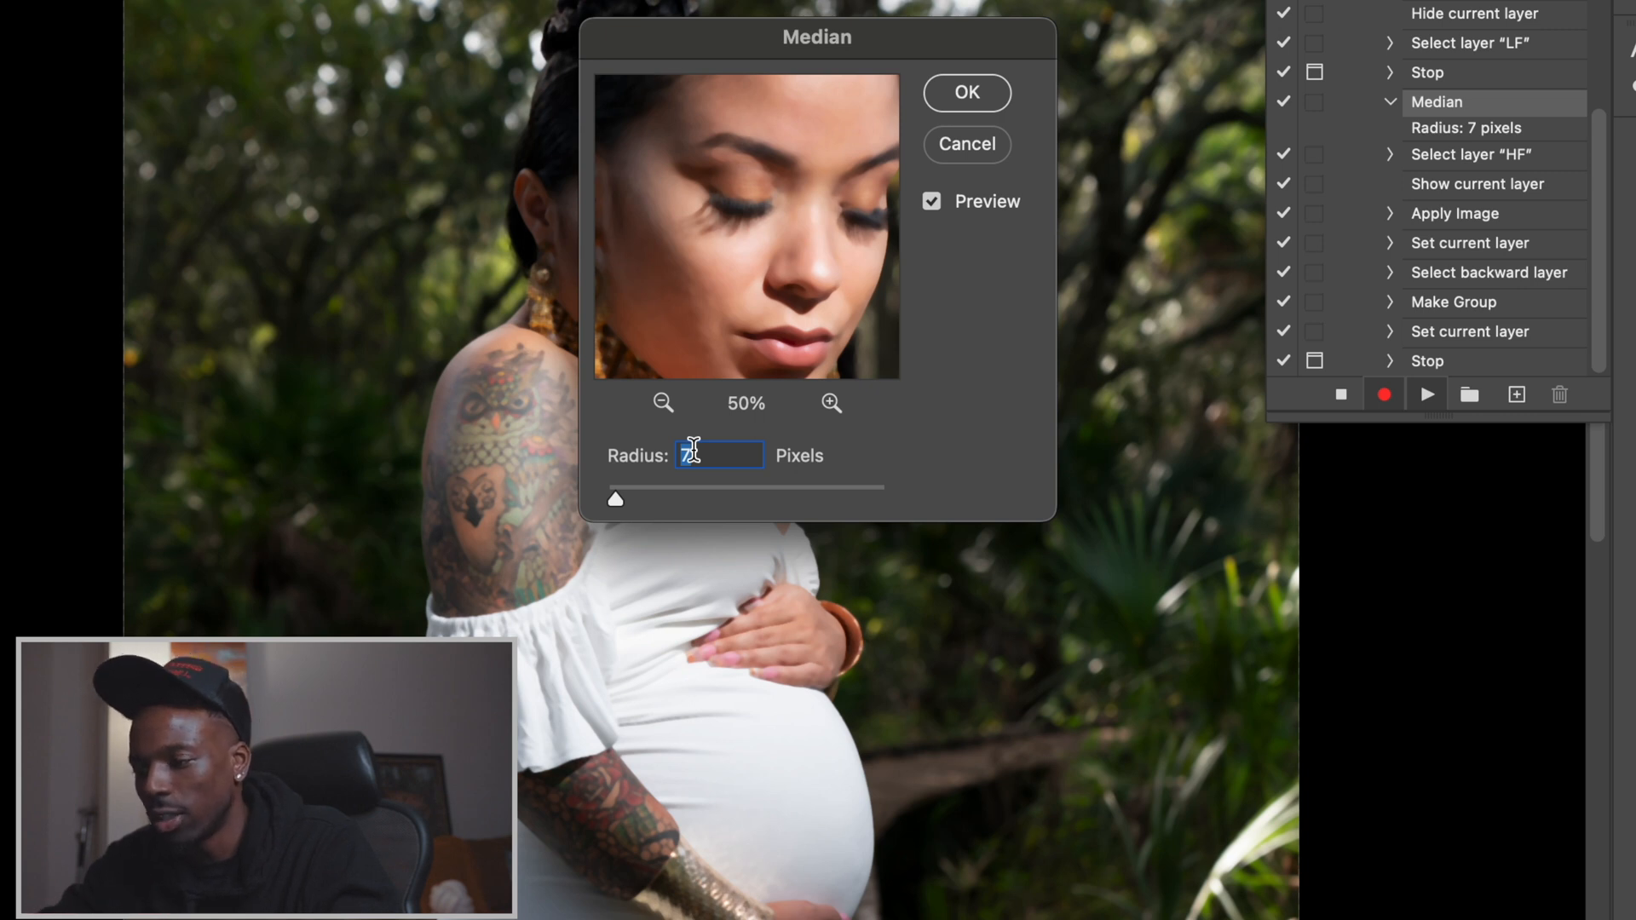
# Try Median radii of 1, 5, 7 and 9 pixels to compare how strongly each blurs the skin in the preview
pyautogui.write('3')
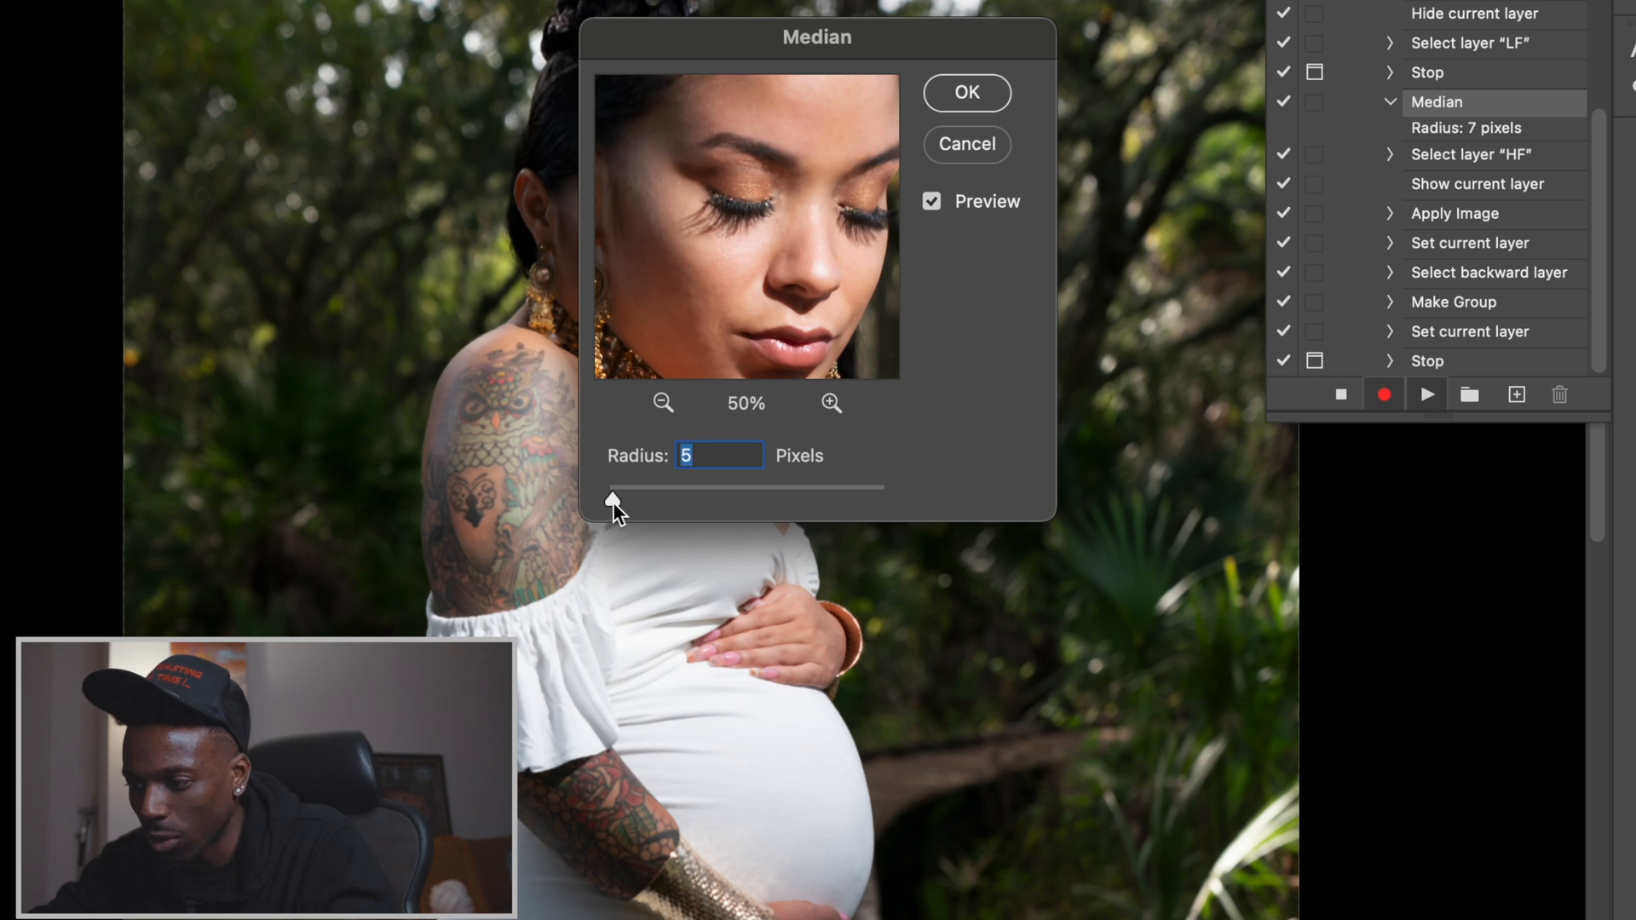
pyautogui.moveTo(612, 503); pyautogui.dragTo(545, 504)
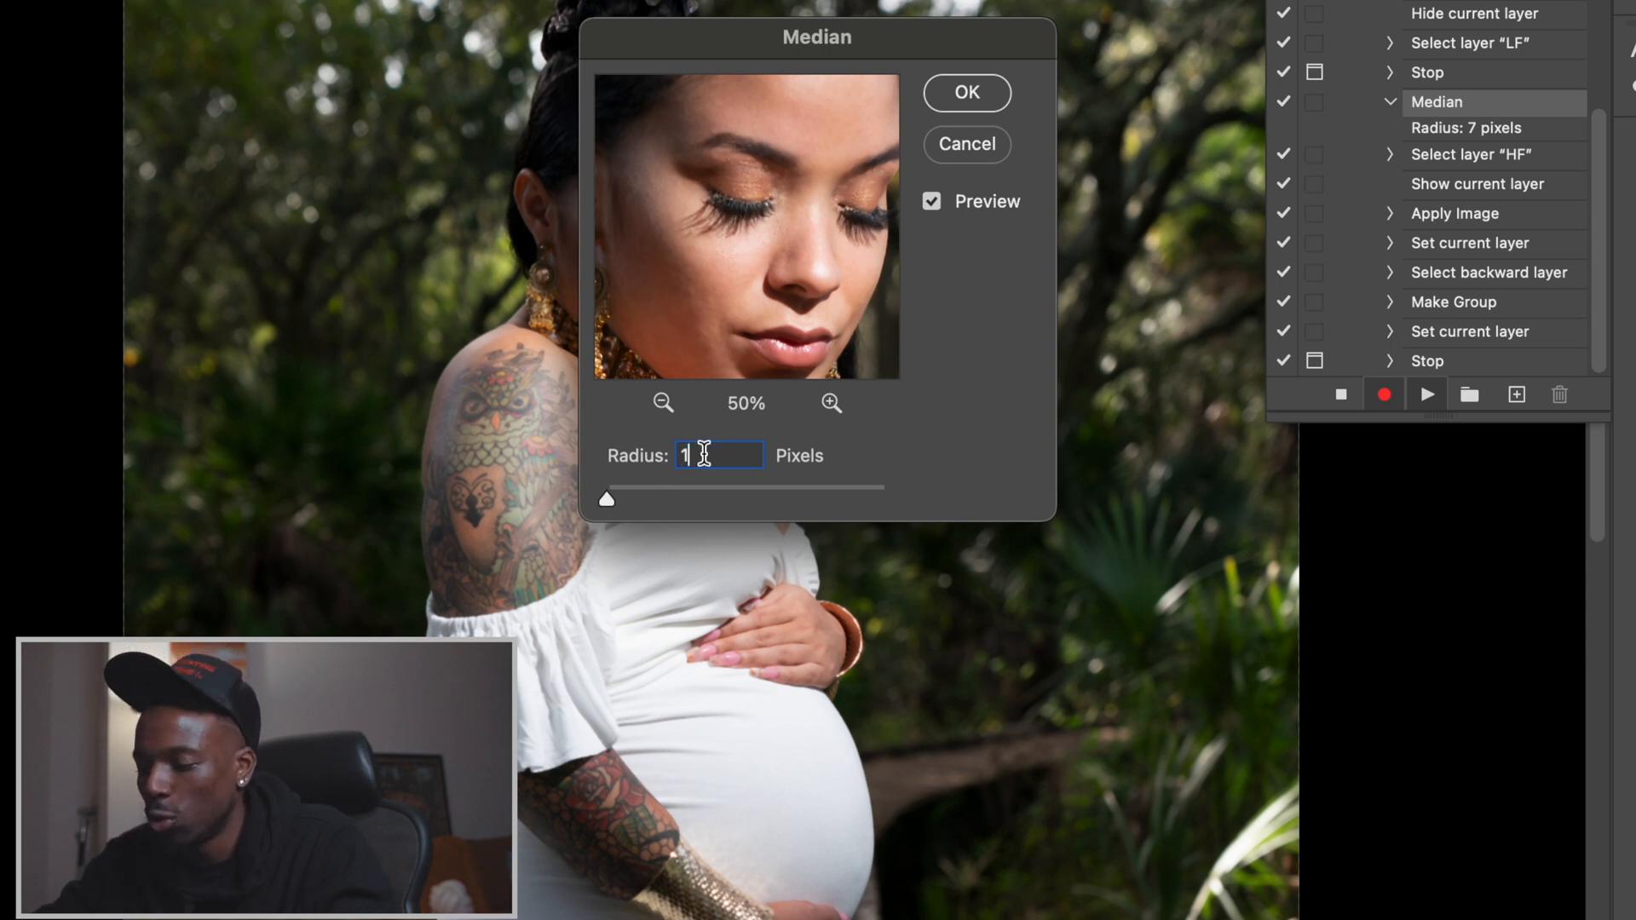
pyautogui.press('BackSpace')
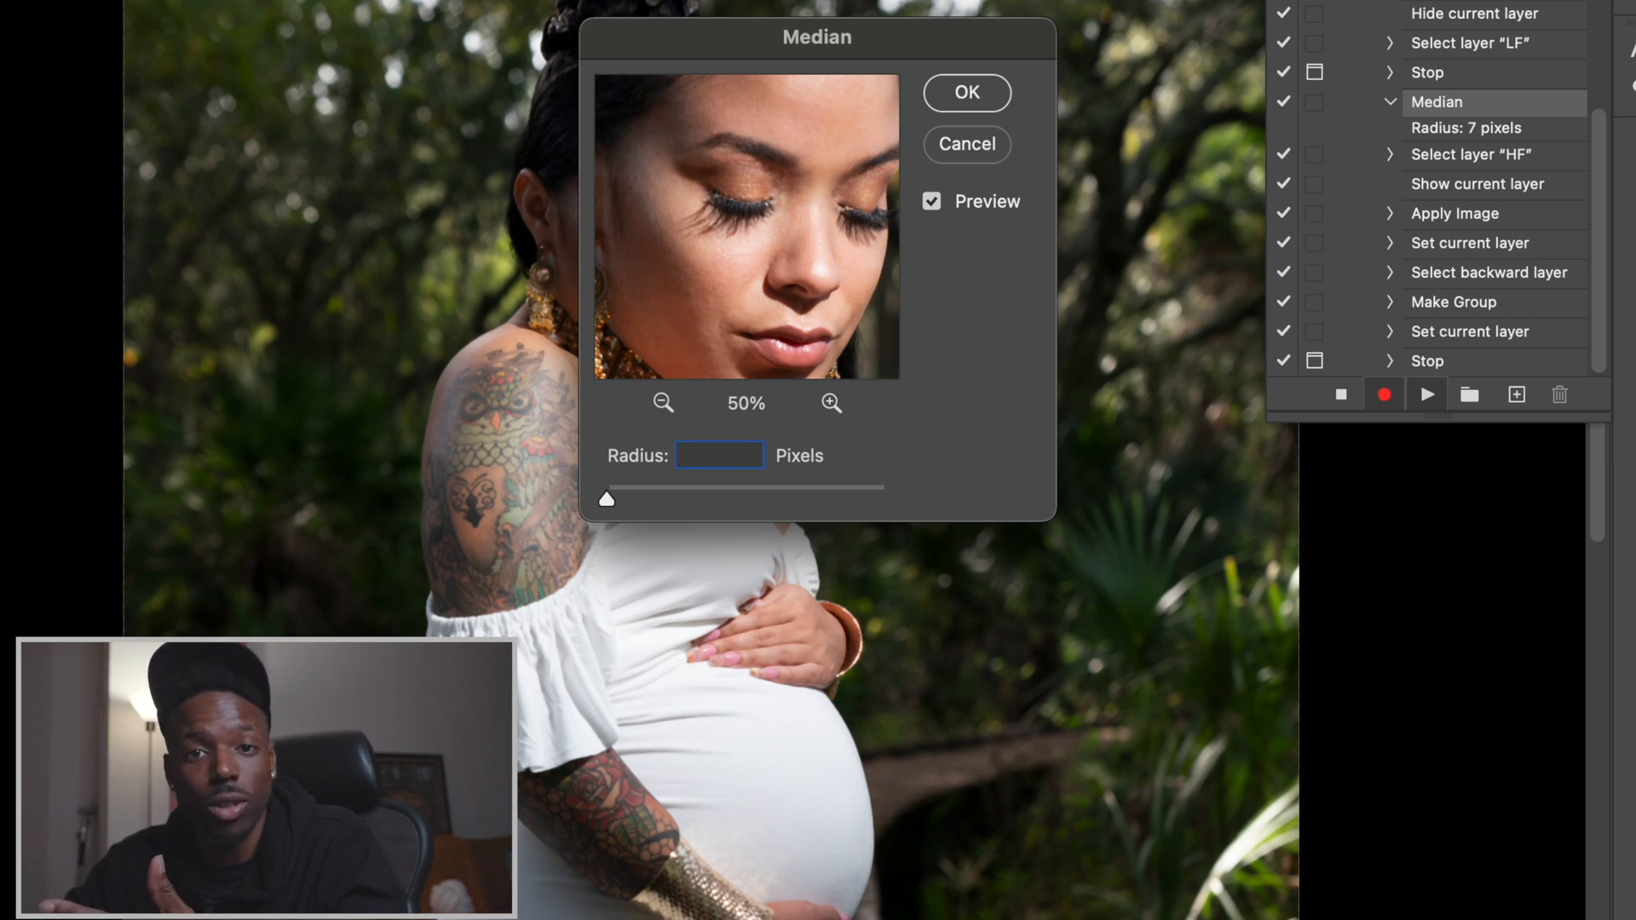
pyautogui.moveTo(607, 499)
pyautogui.mouseDown()
pyautogui.moveTo(762, 494)
pyautogui.moveTo(613, 489)
pyautogui.mouseUp()
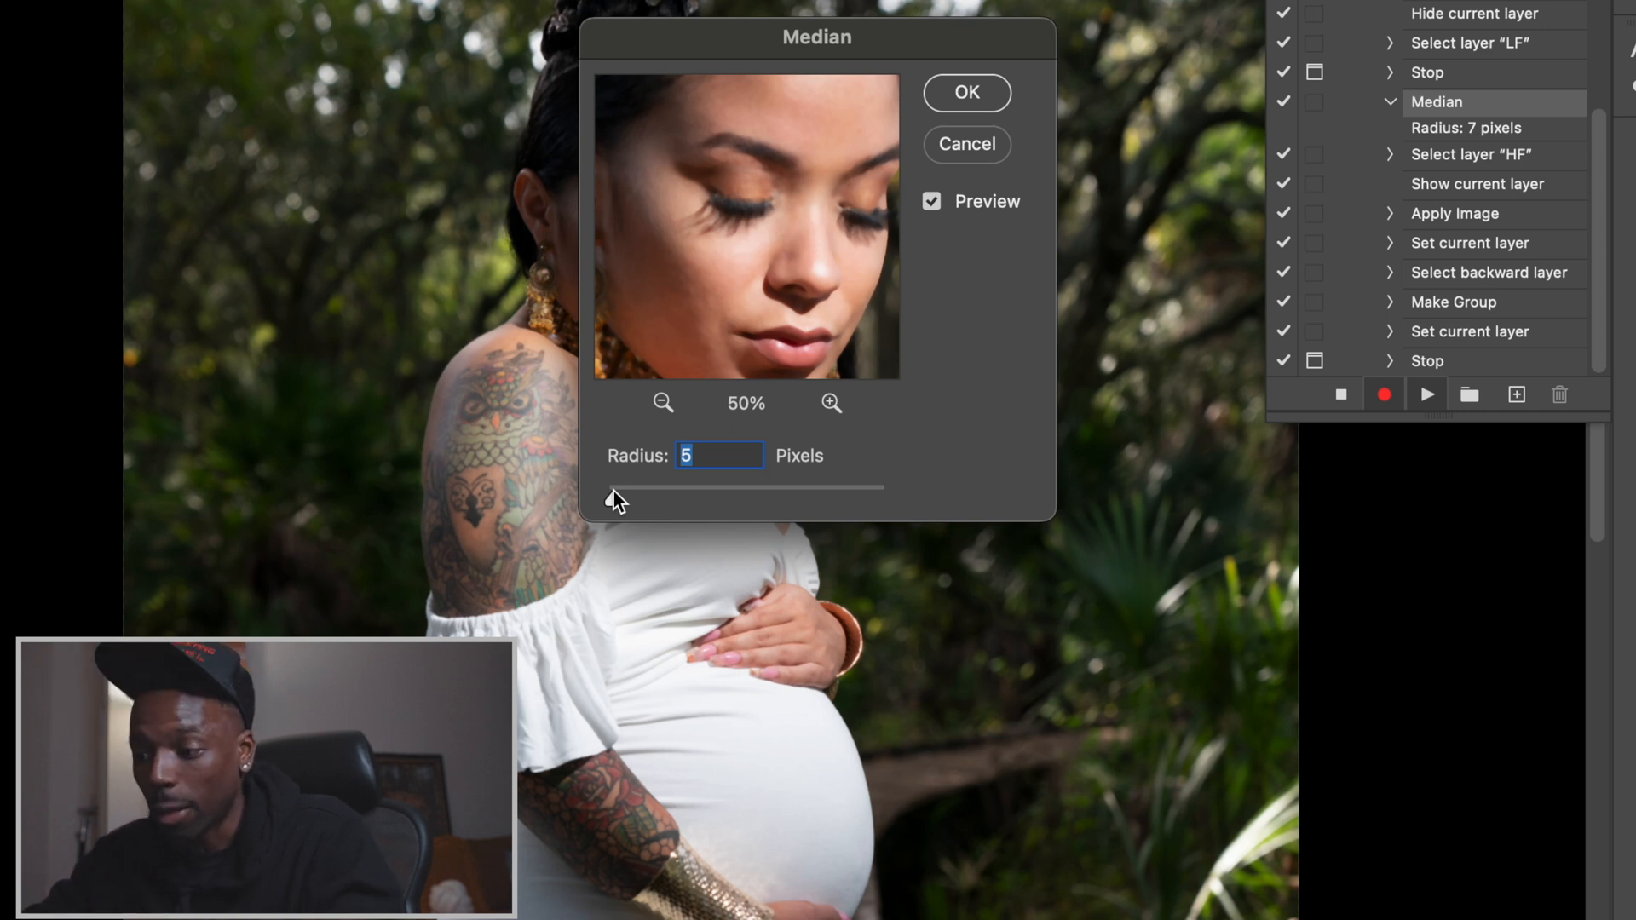
pyautogui.moveTo(612, 489); pyautogui.dragTo(617, 491)
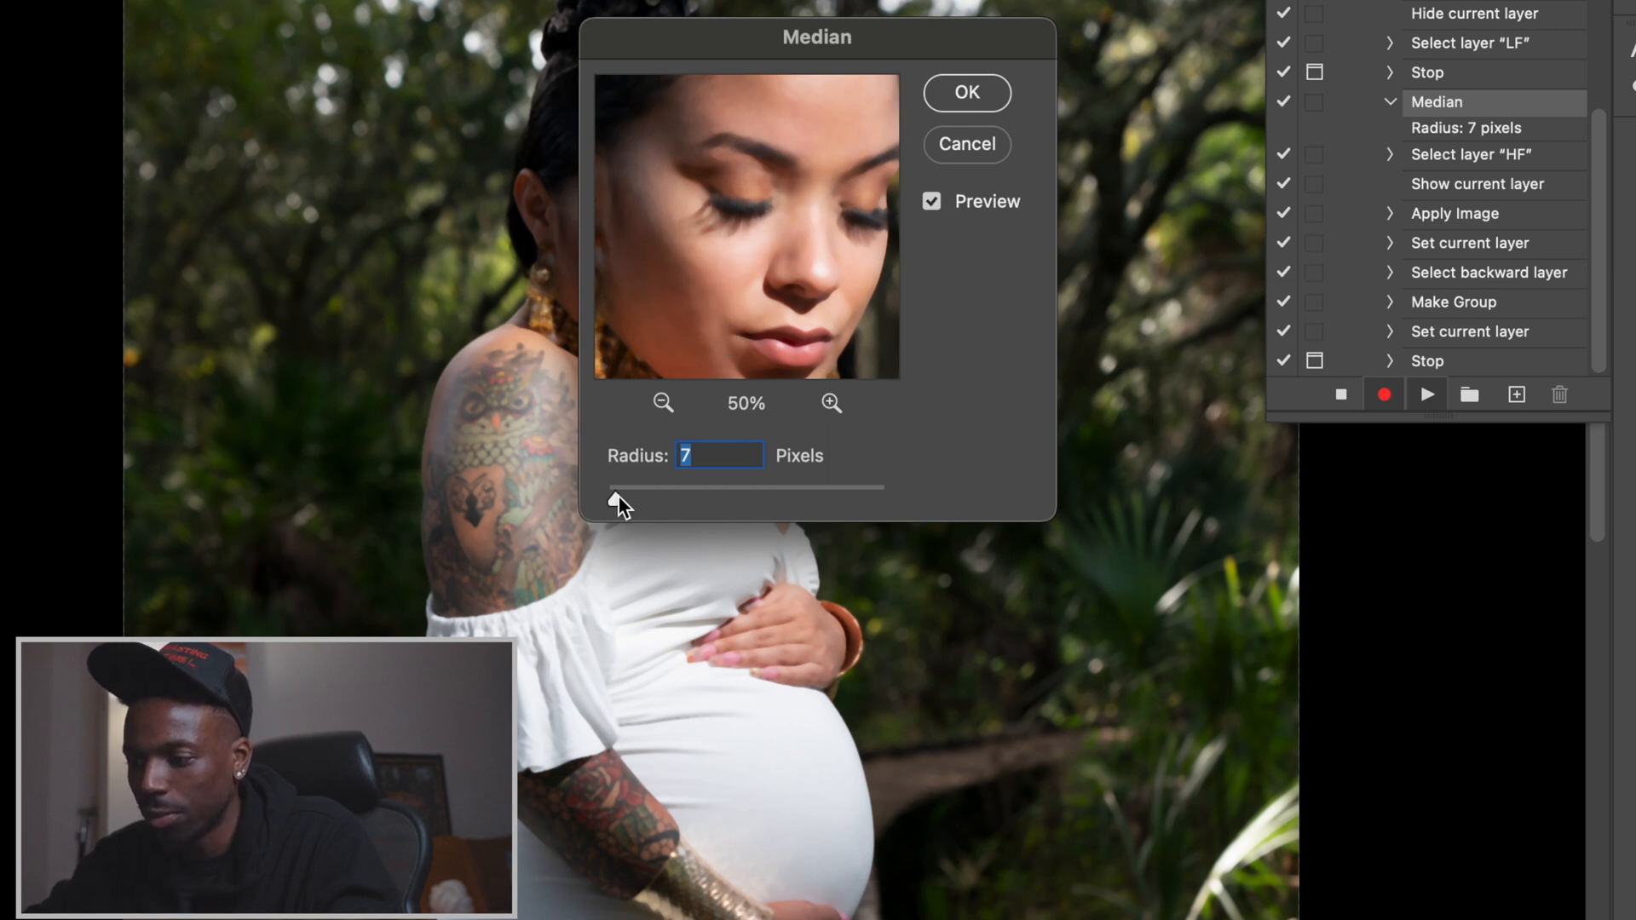
pyautogui.click(618, 496)
pyautogui.press('Up')
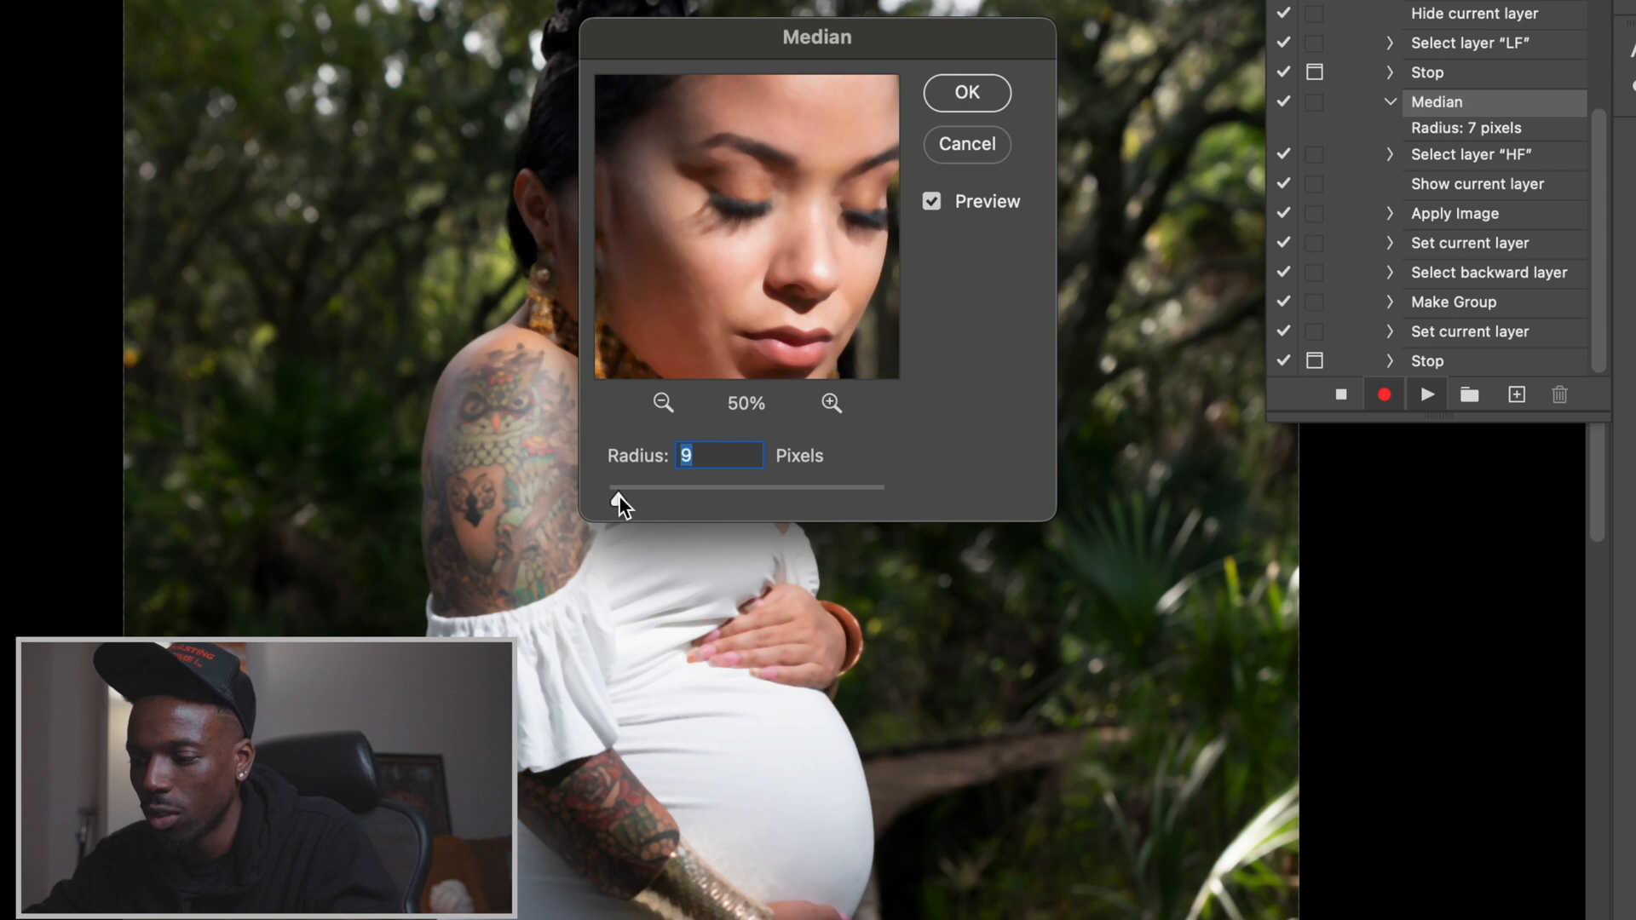
pyautogui.moveTo(618, 495); pyautogui.dragTo(616, 495)
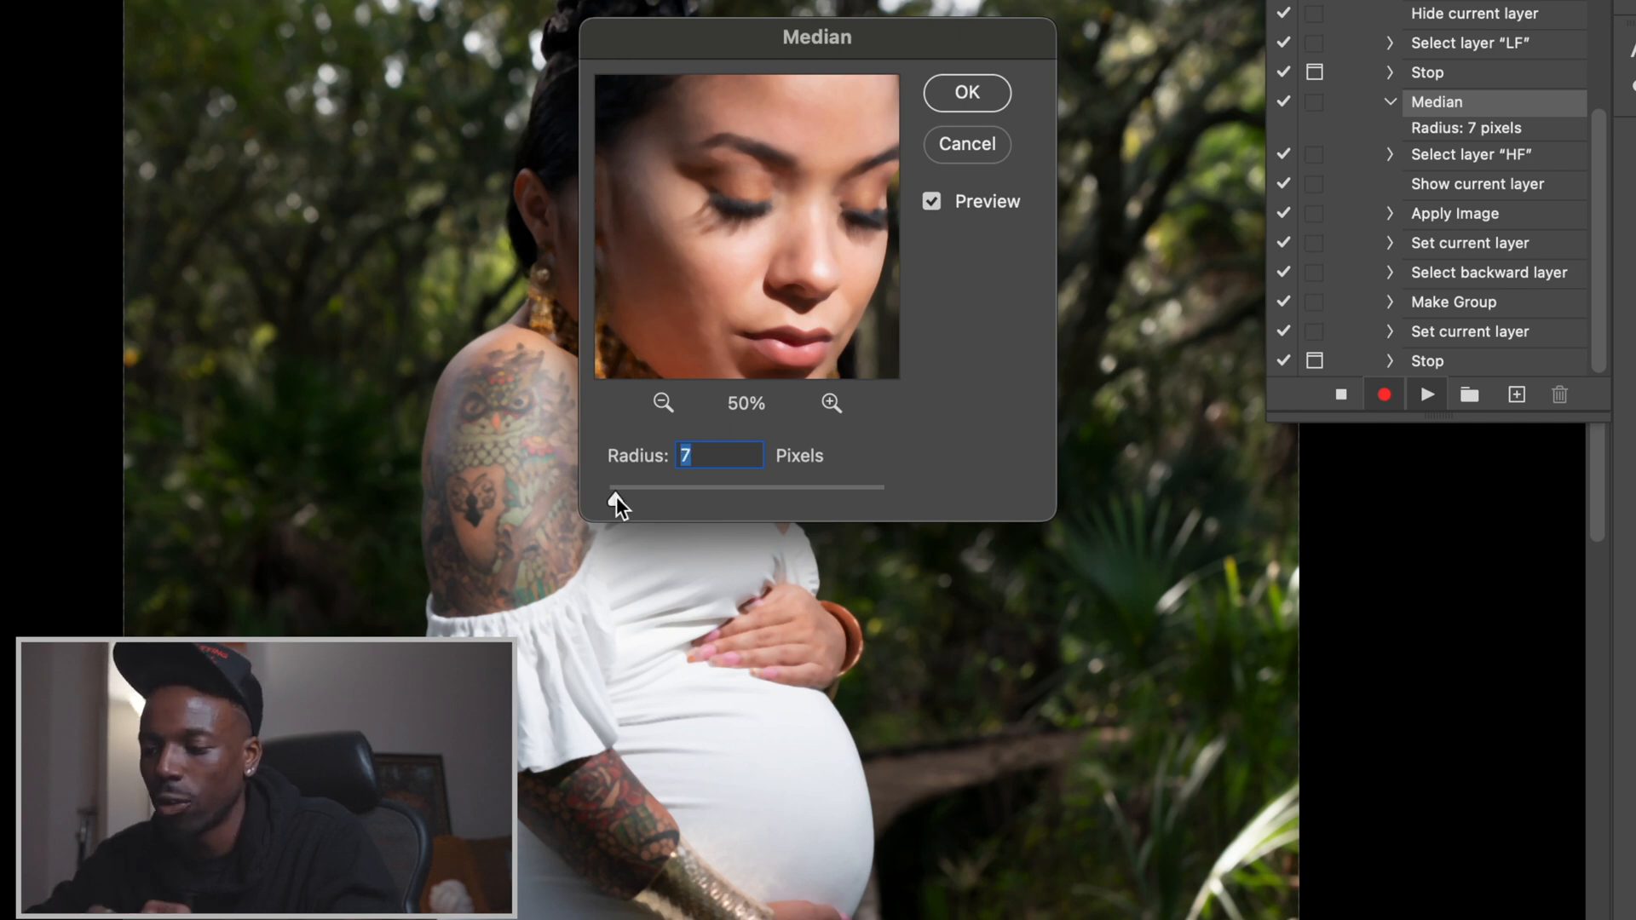
pyautogui.moveTo(615, 496); pyautogui.dragTo(612, 500)
# Move the Median dialog clear of the portrait and set the action's Median radius to 6 pixels
pyautogui.moveTo(884, 41); pyautogui.dragTo(1366, 57)
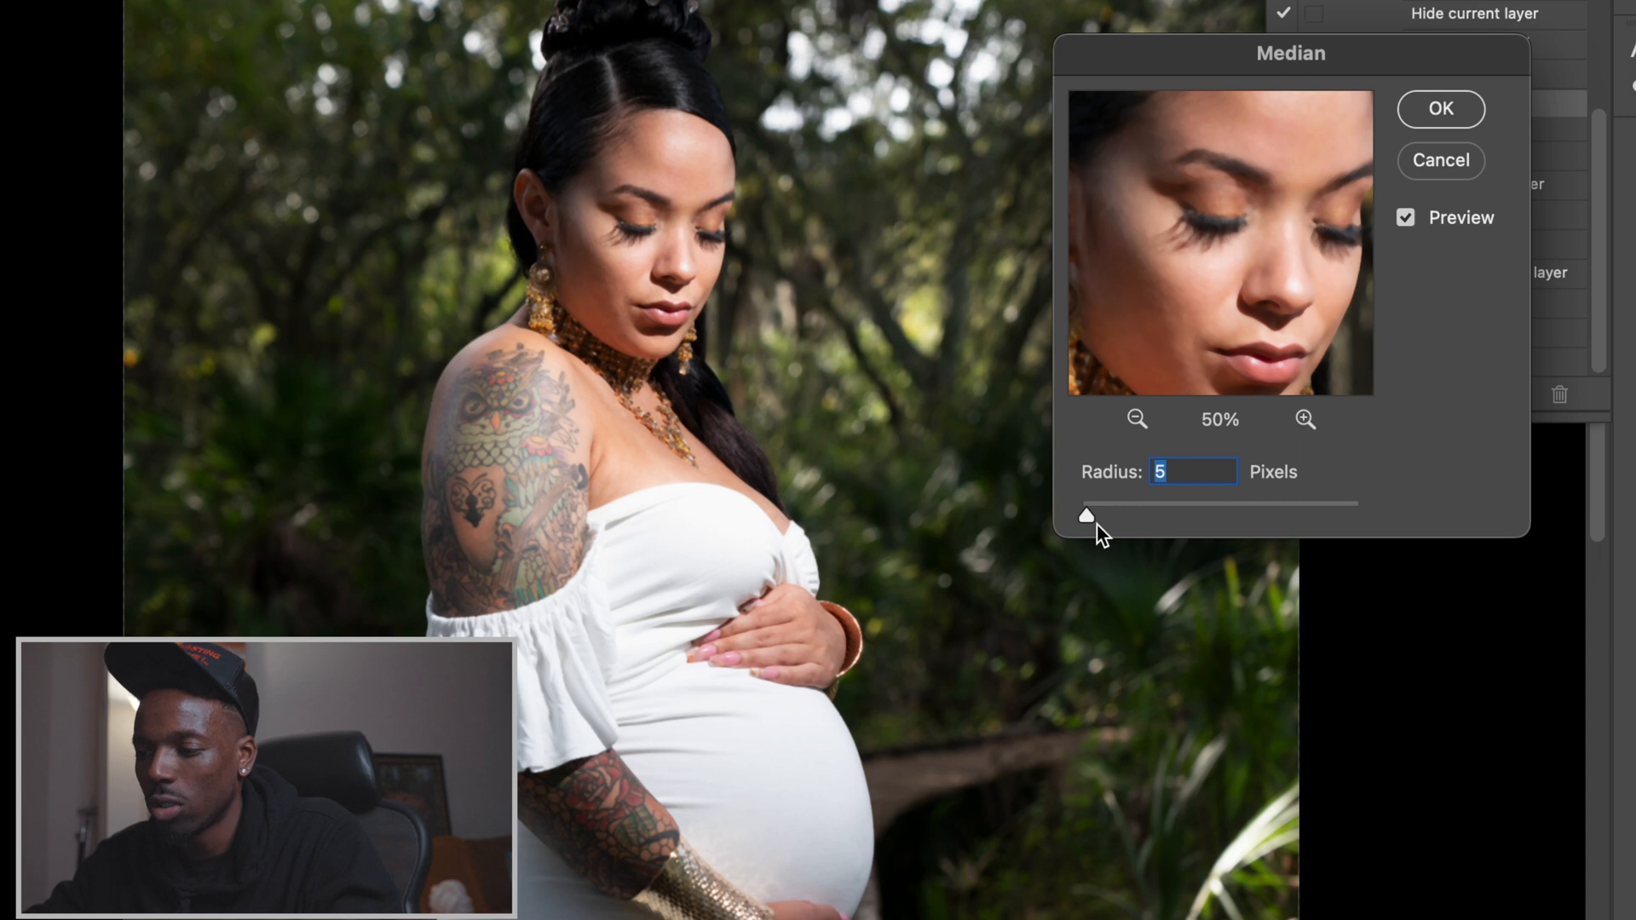
pyautogui.moveTo(1094, 517); pyautogui.dragTo(1087, 517)
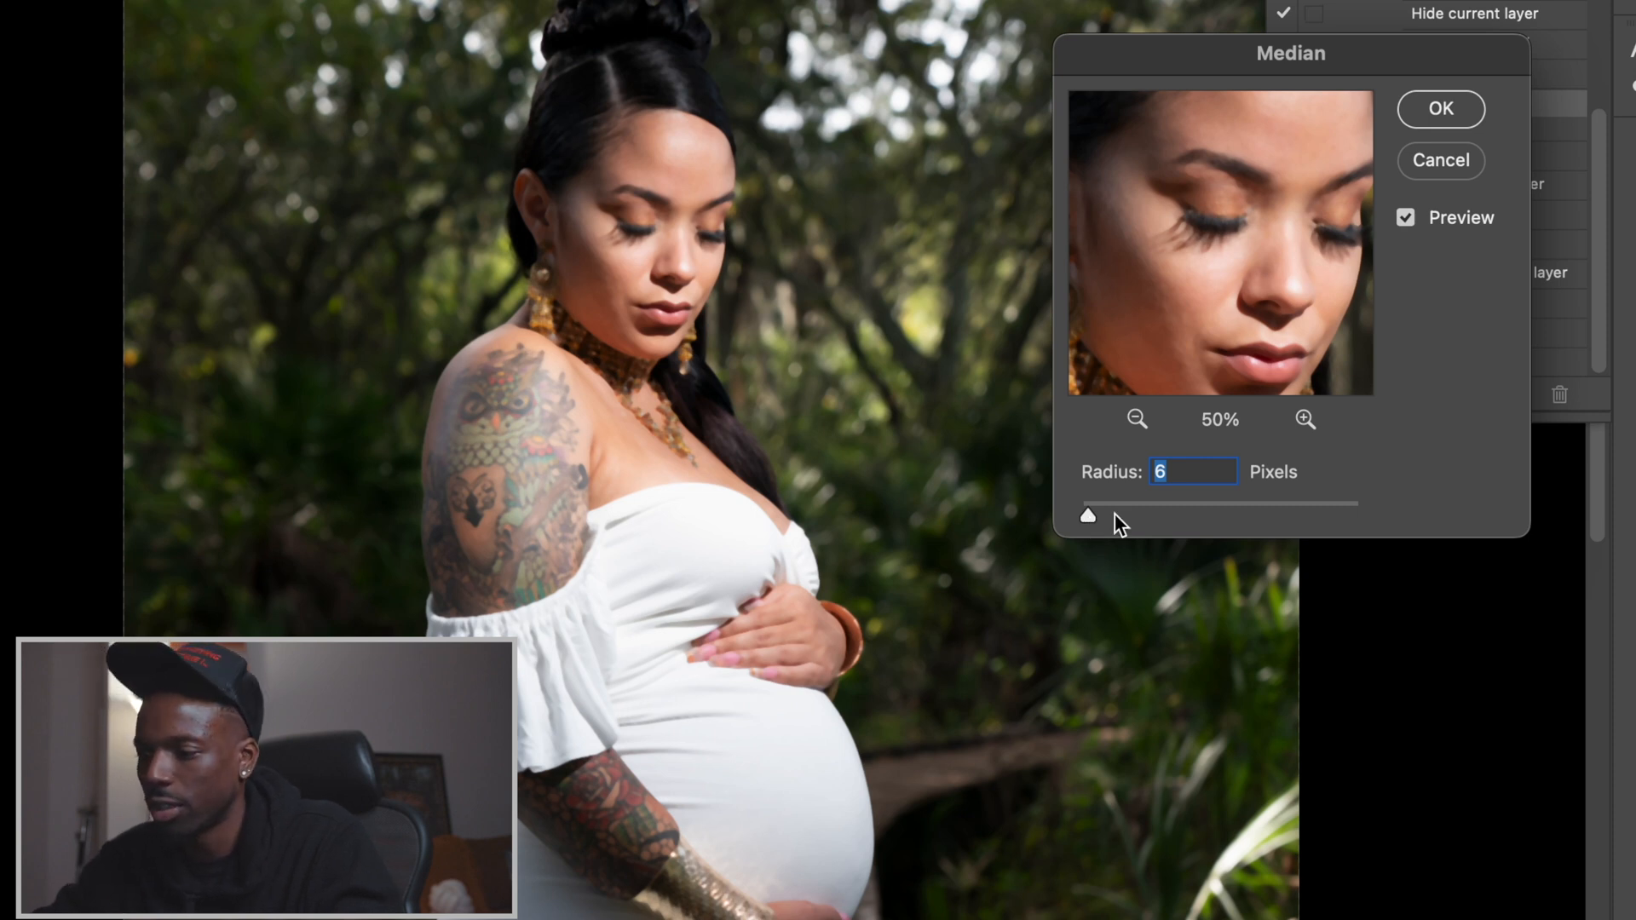
pyautogui.press('Return')
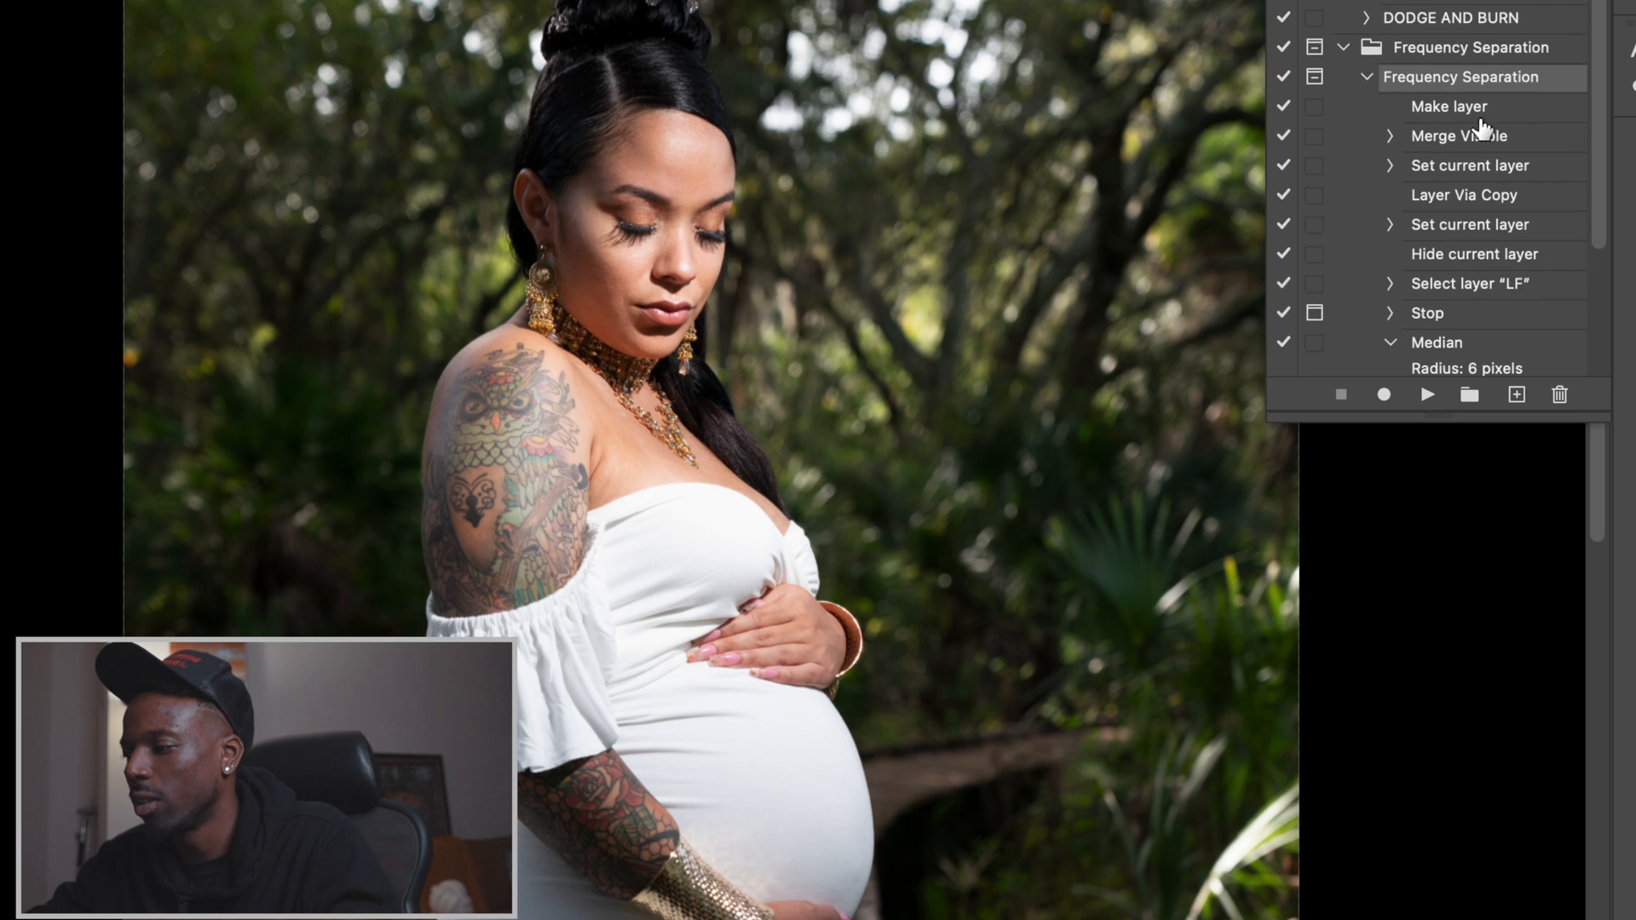
# Collapse the Frequency Separation action's steps and run the action on the stamped layer
pyautogui.click(1368, 77)
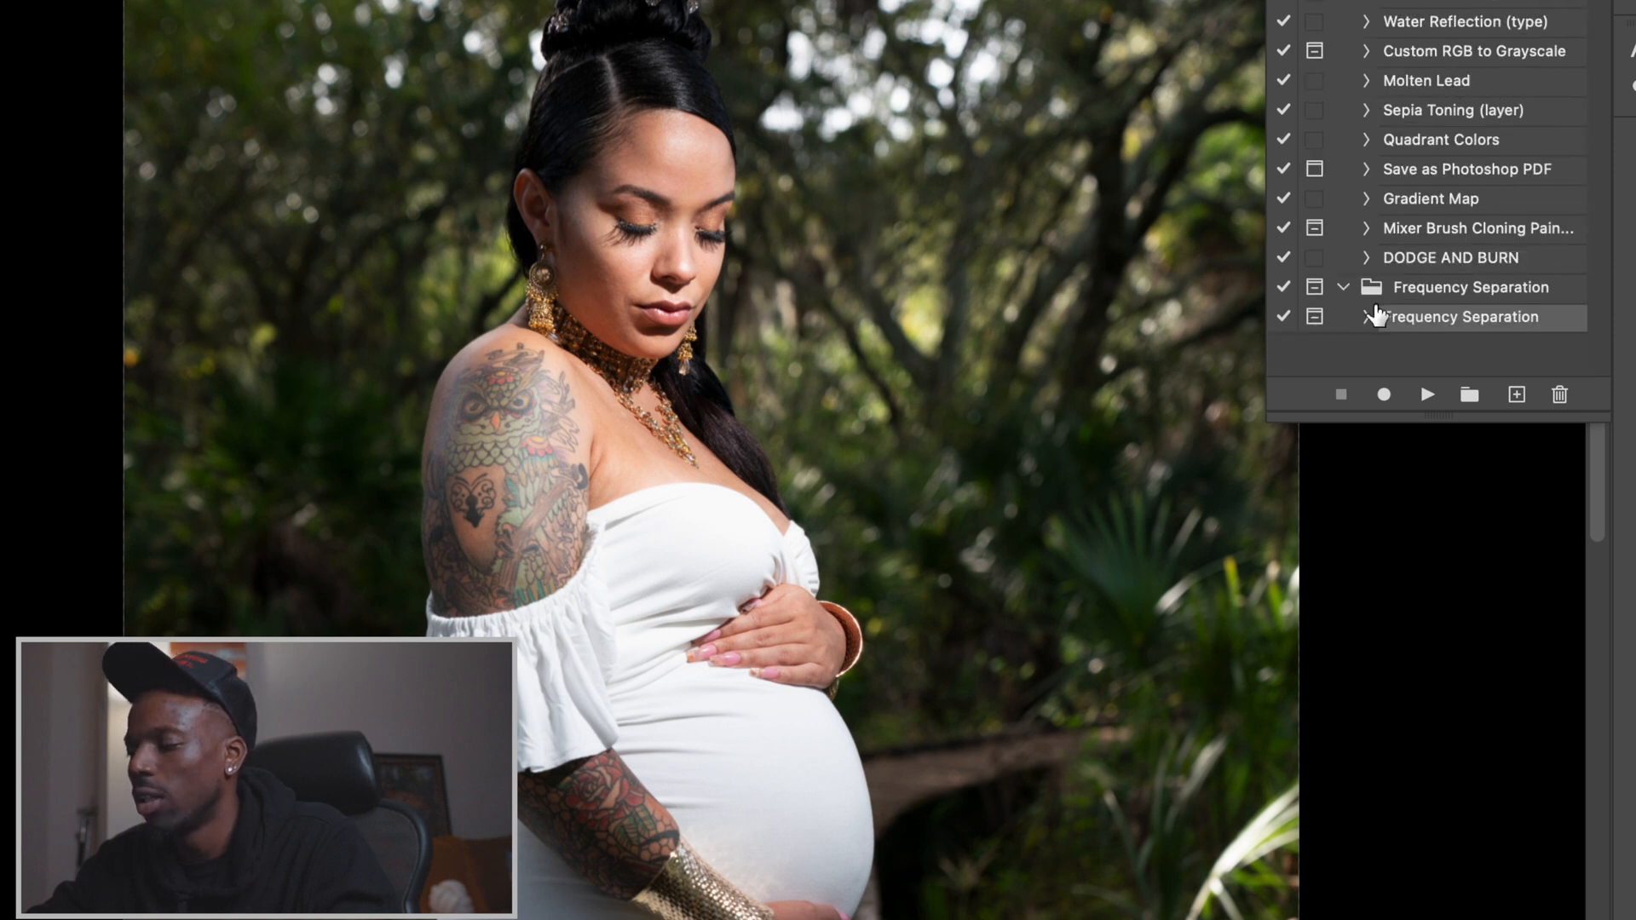
pyautogui.click(1367, 317)
pyautogui.scroll(-5, 1402, 336)
pyautogui.scroll(6, 1432, 201)
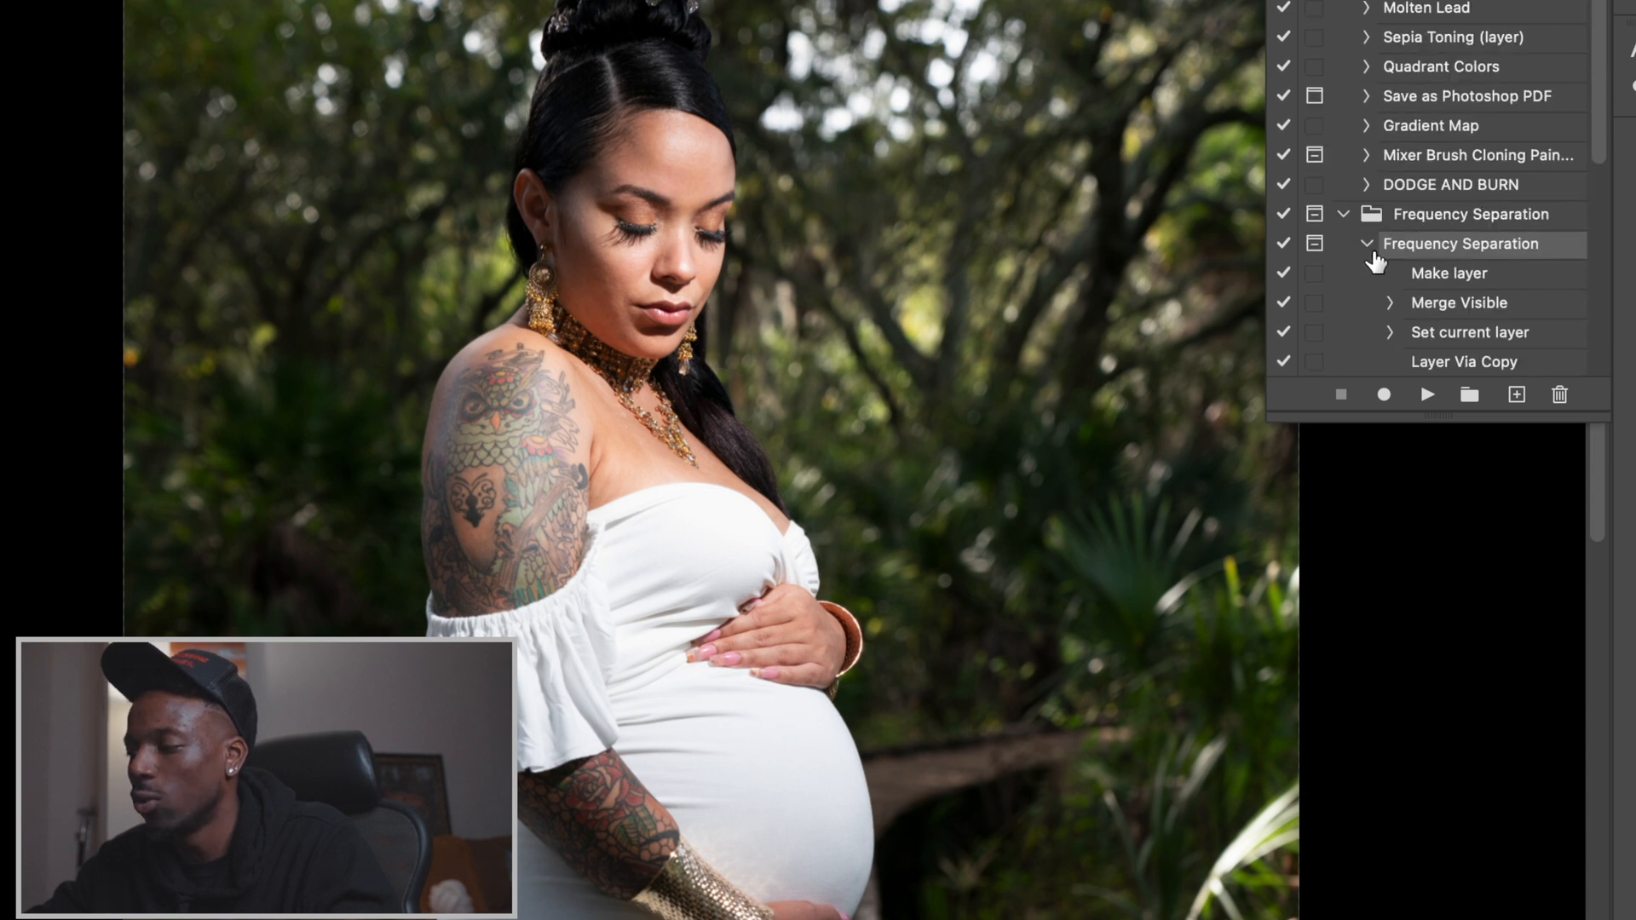
pyautogui.click(1366, 245)
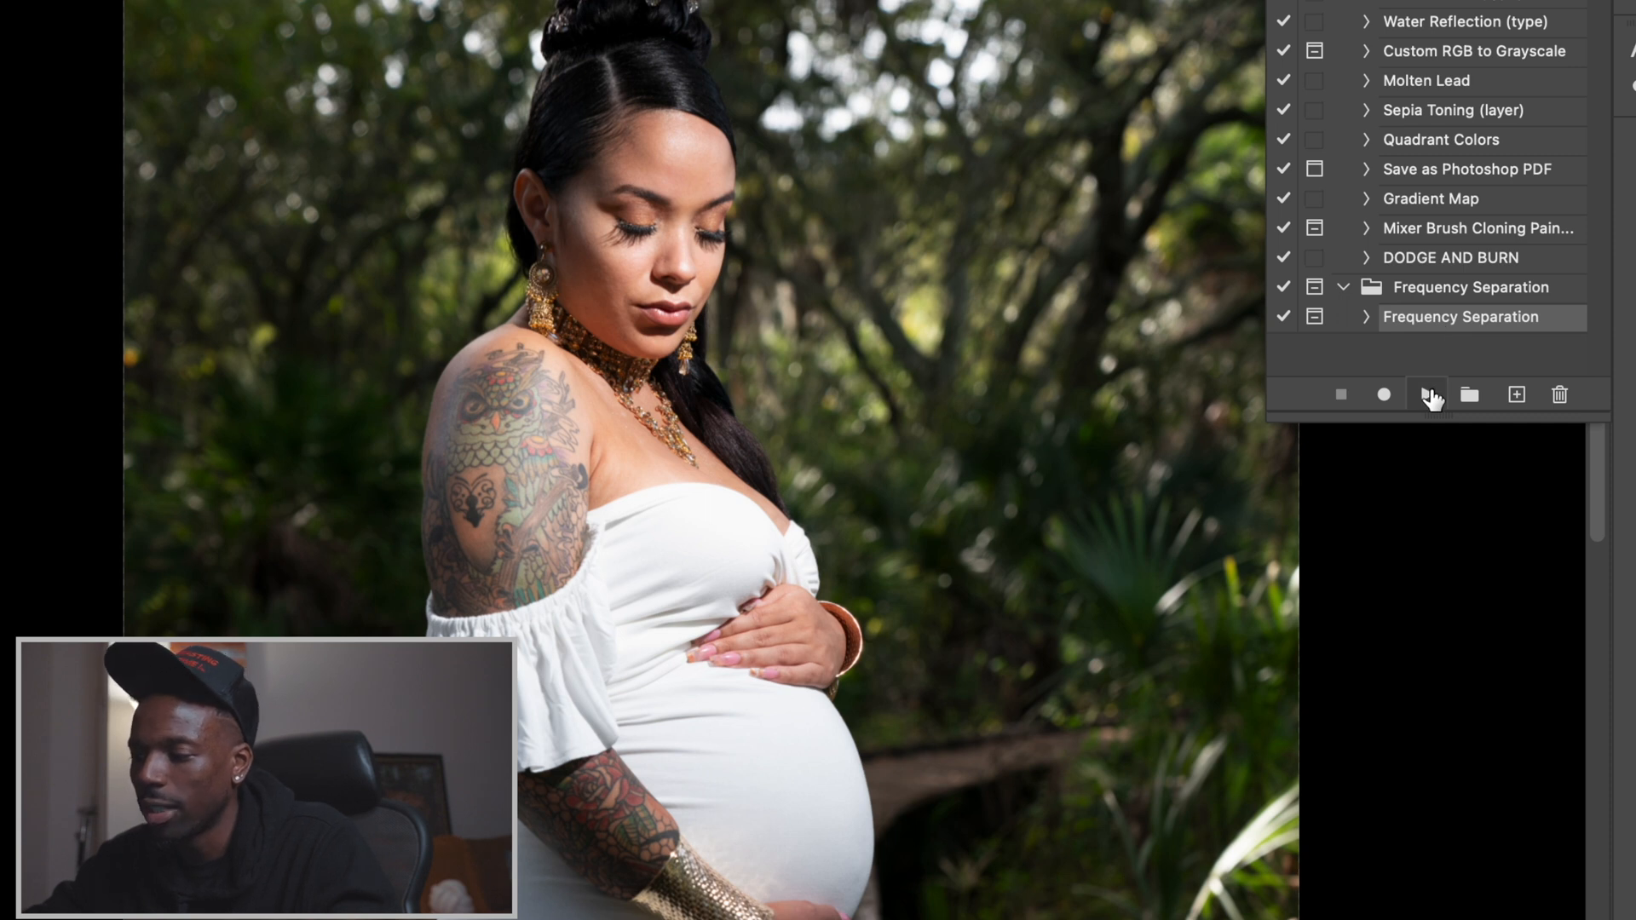
pyautogui.click(1428, 394)
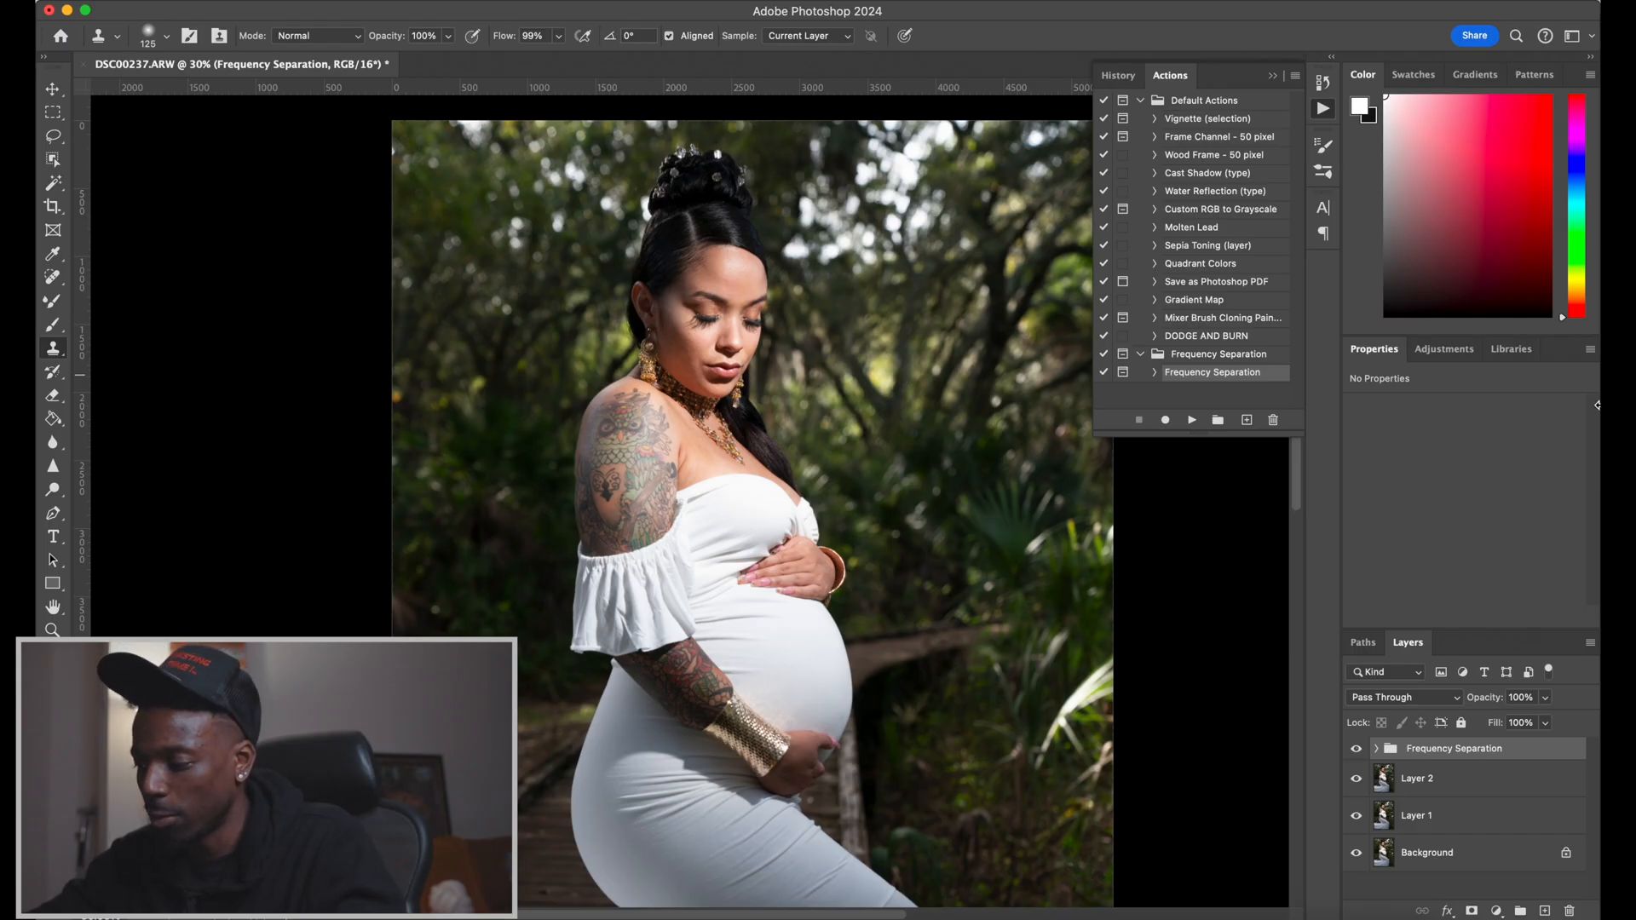
# Expand the Frequency Separation group and make its low-frequency layer, LF, the active layer
pyautogui.click(1414, 780)
pyautogui.click(1390, 755)
pyautogui.click(1377, 750)
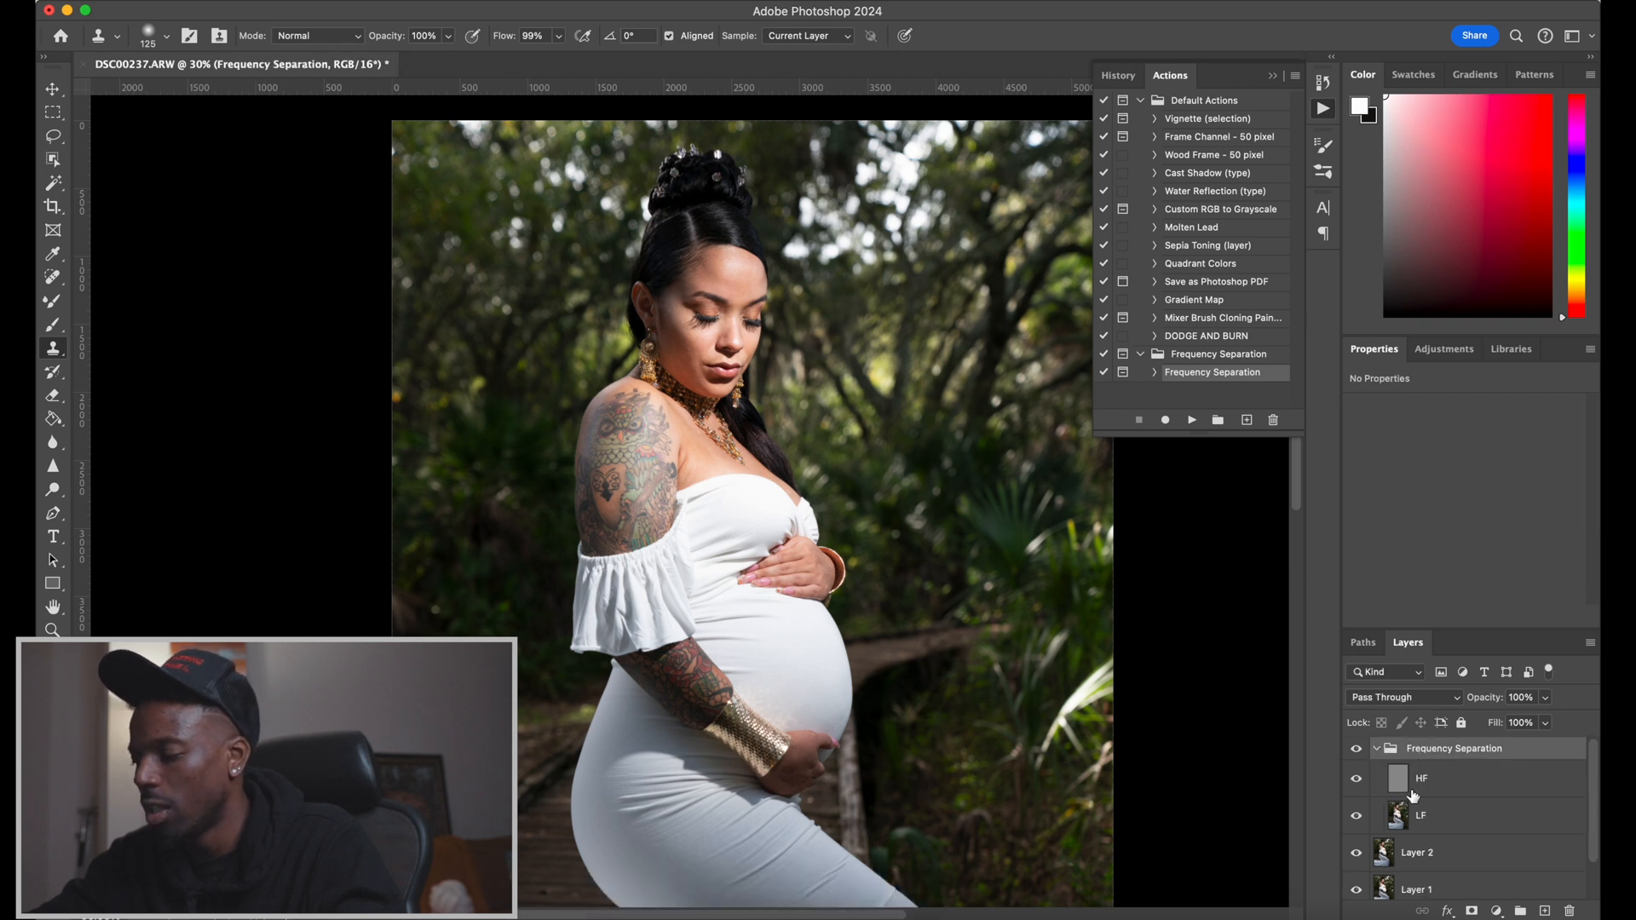
pyautogui.scroll(-1, 1414, 789)
pyautogui.click(1431, 774)
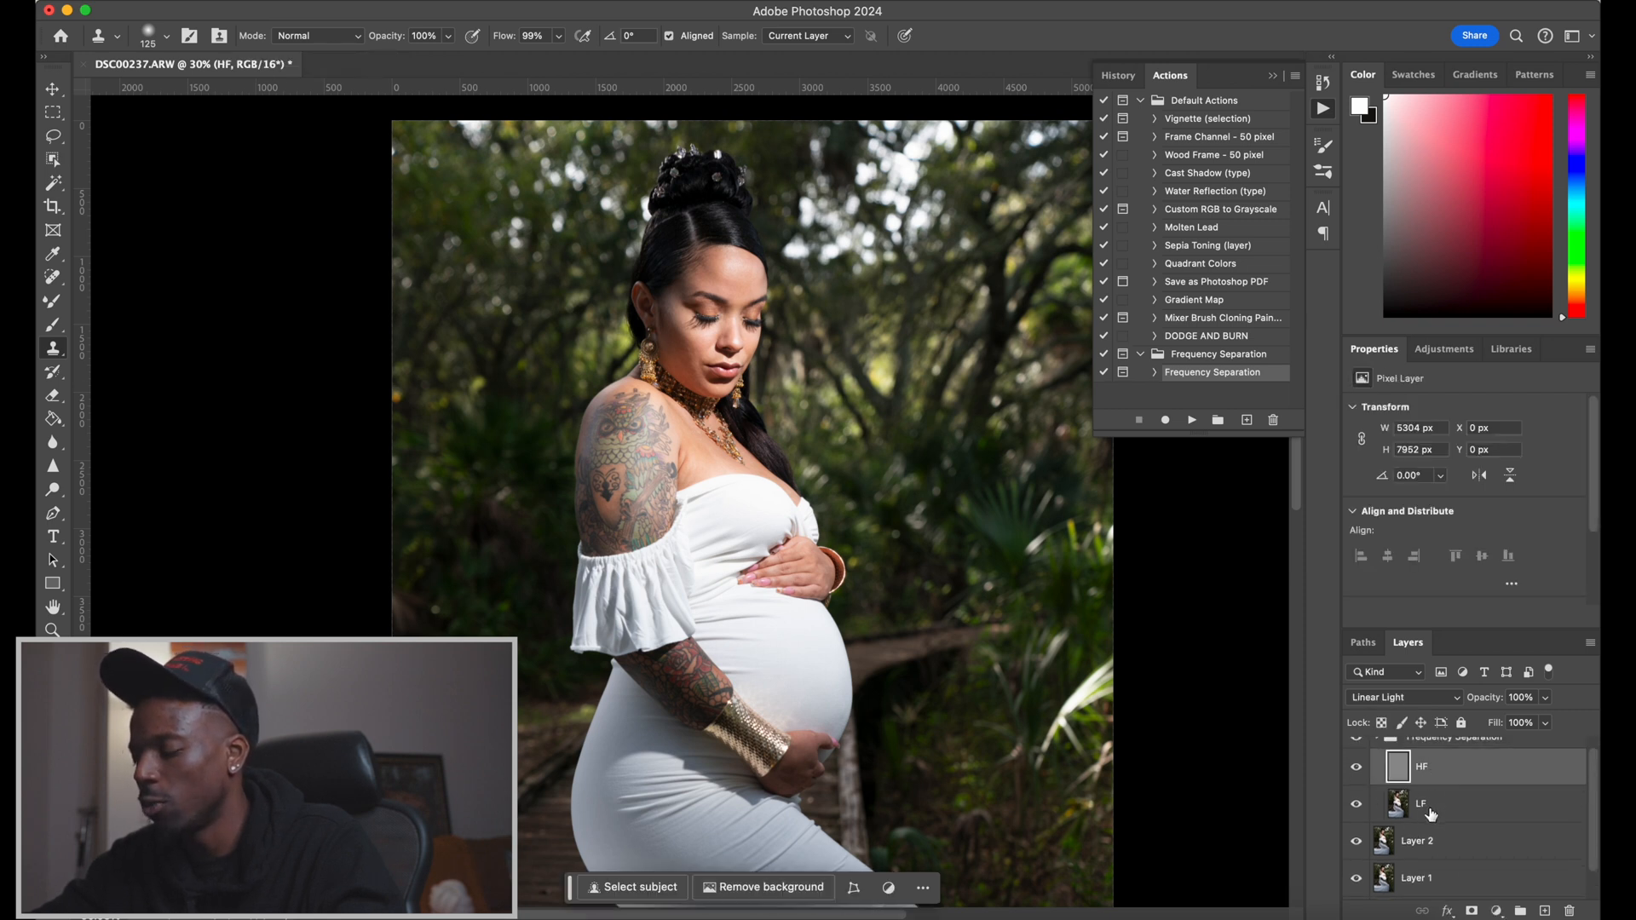
pyautogui.click(1431, 814)
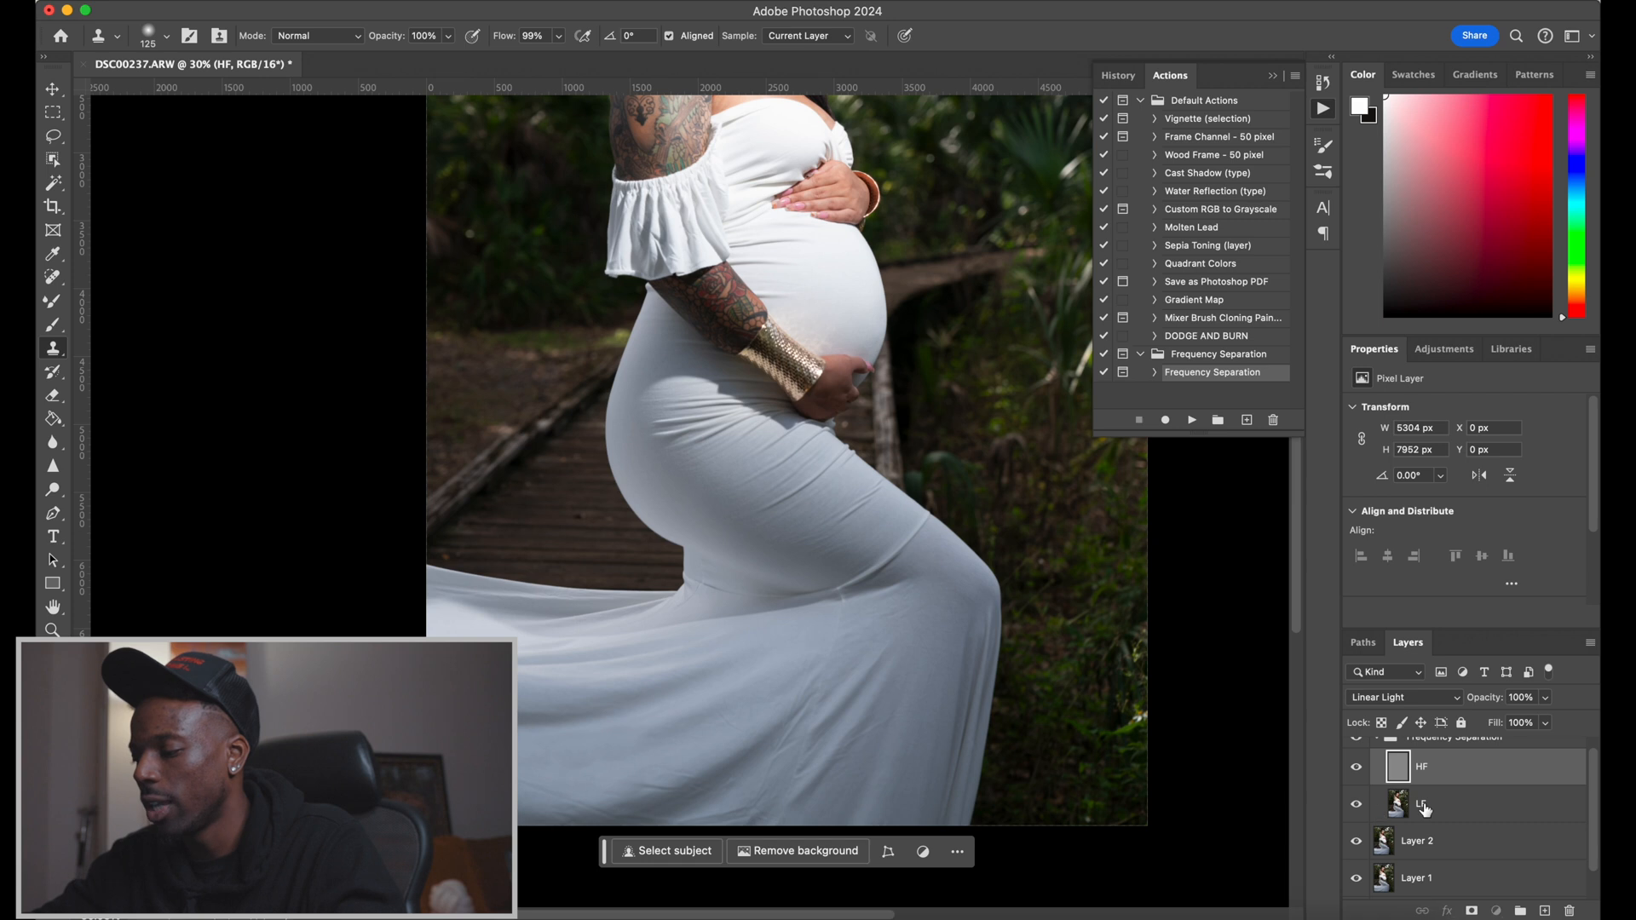
pyautogui.click(1424, 811)
pyautogui.click(1437, 777)
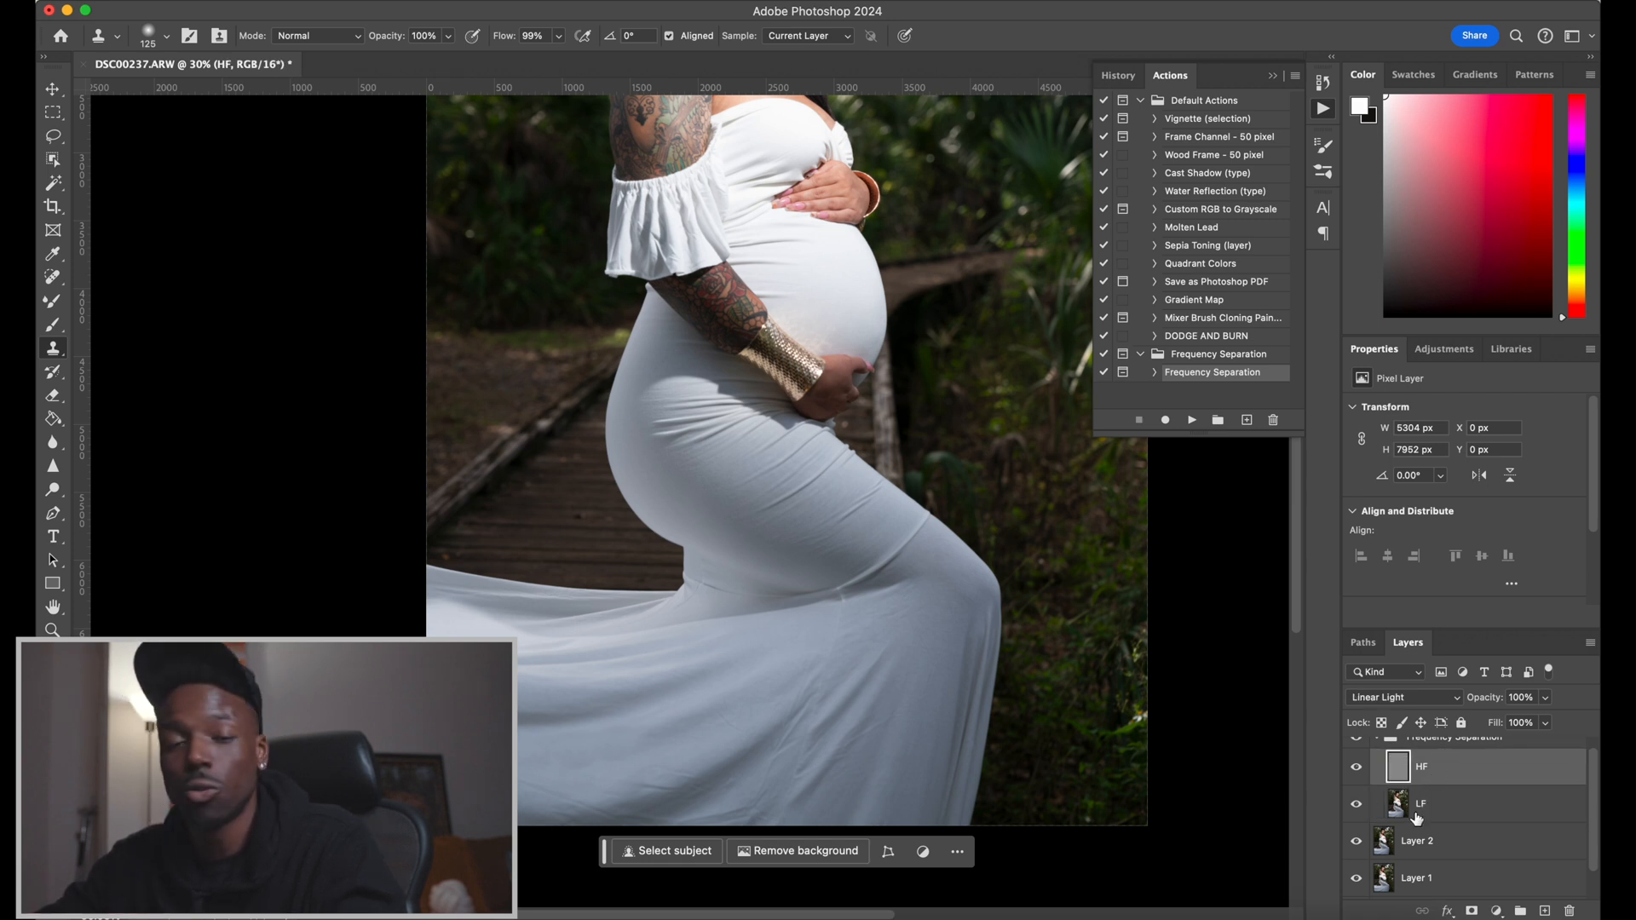
pyautogui.click(1444, 816)
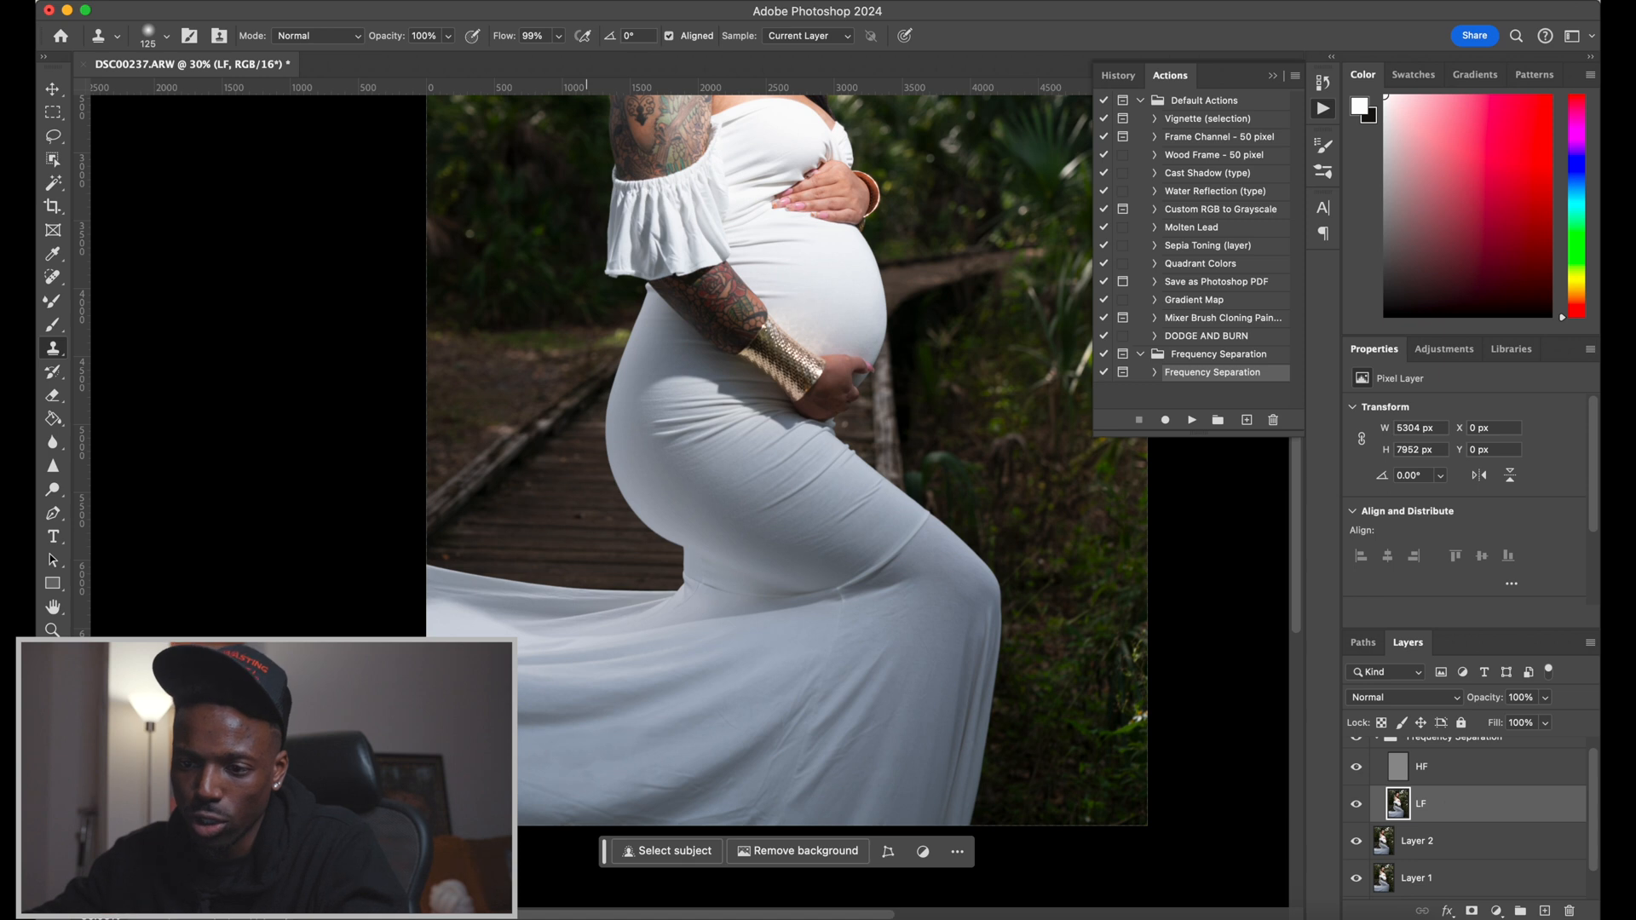
# Switch to the Mixer Brush for the LF layer and set its size to 100 px for the chest skin
pyautogui.click(52, 325)
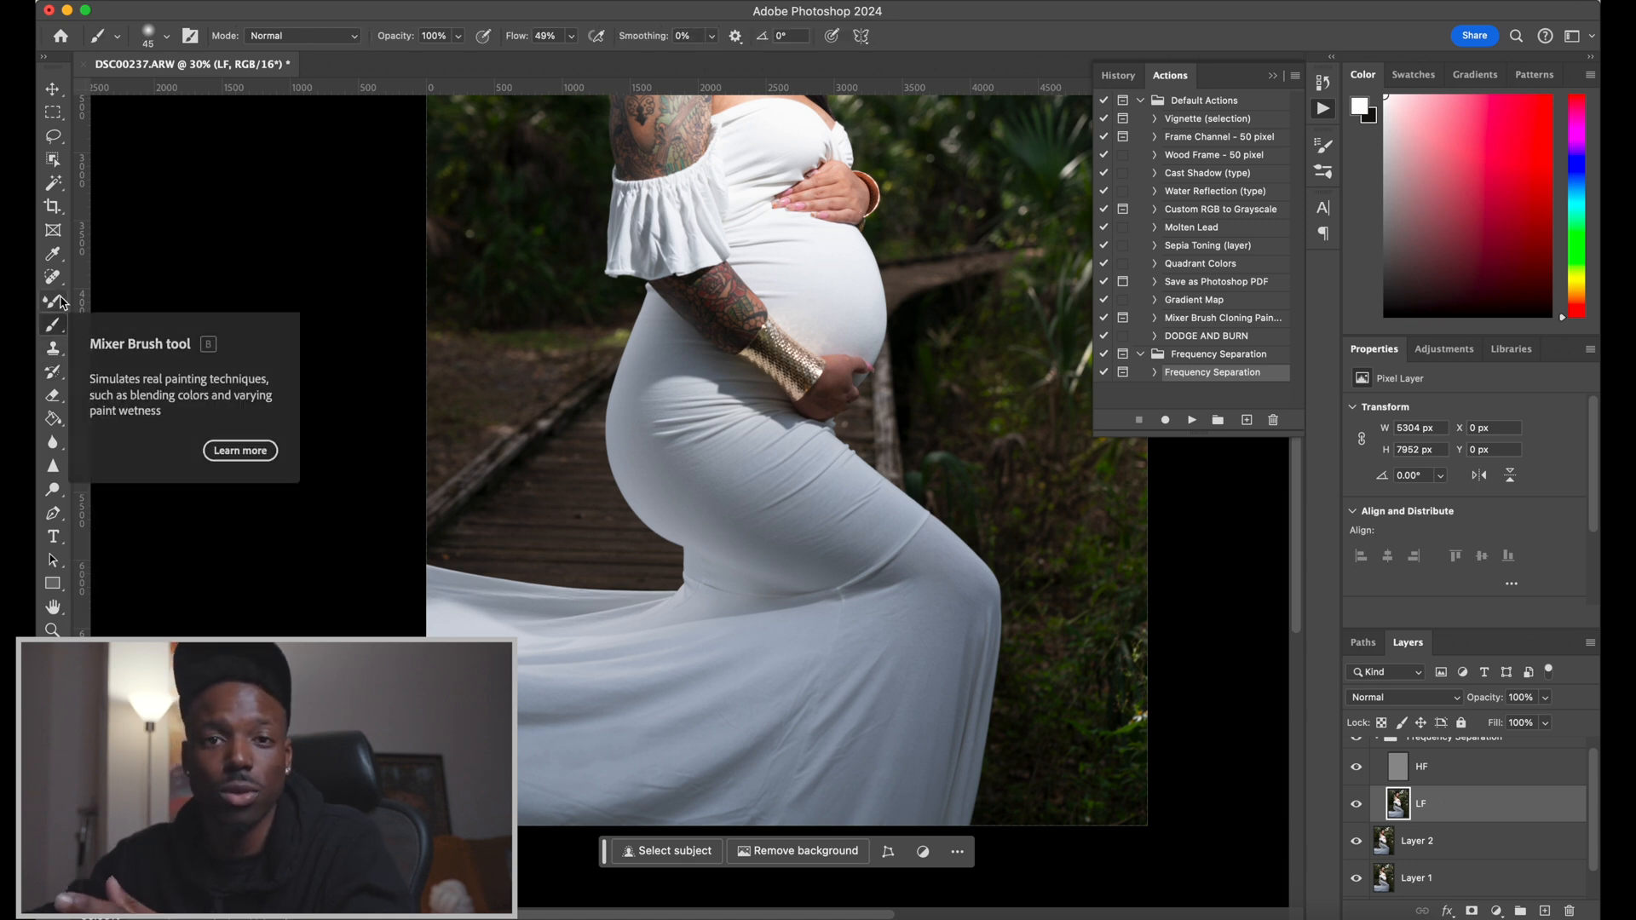
pyautogui.click(53, 306)
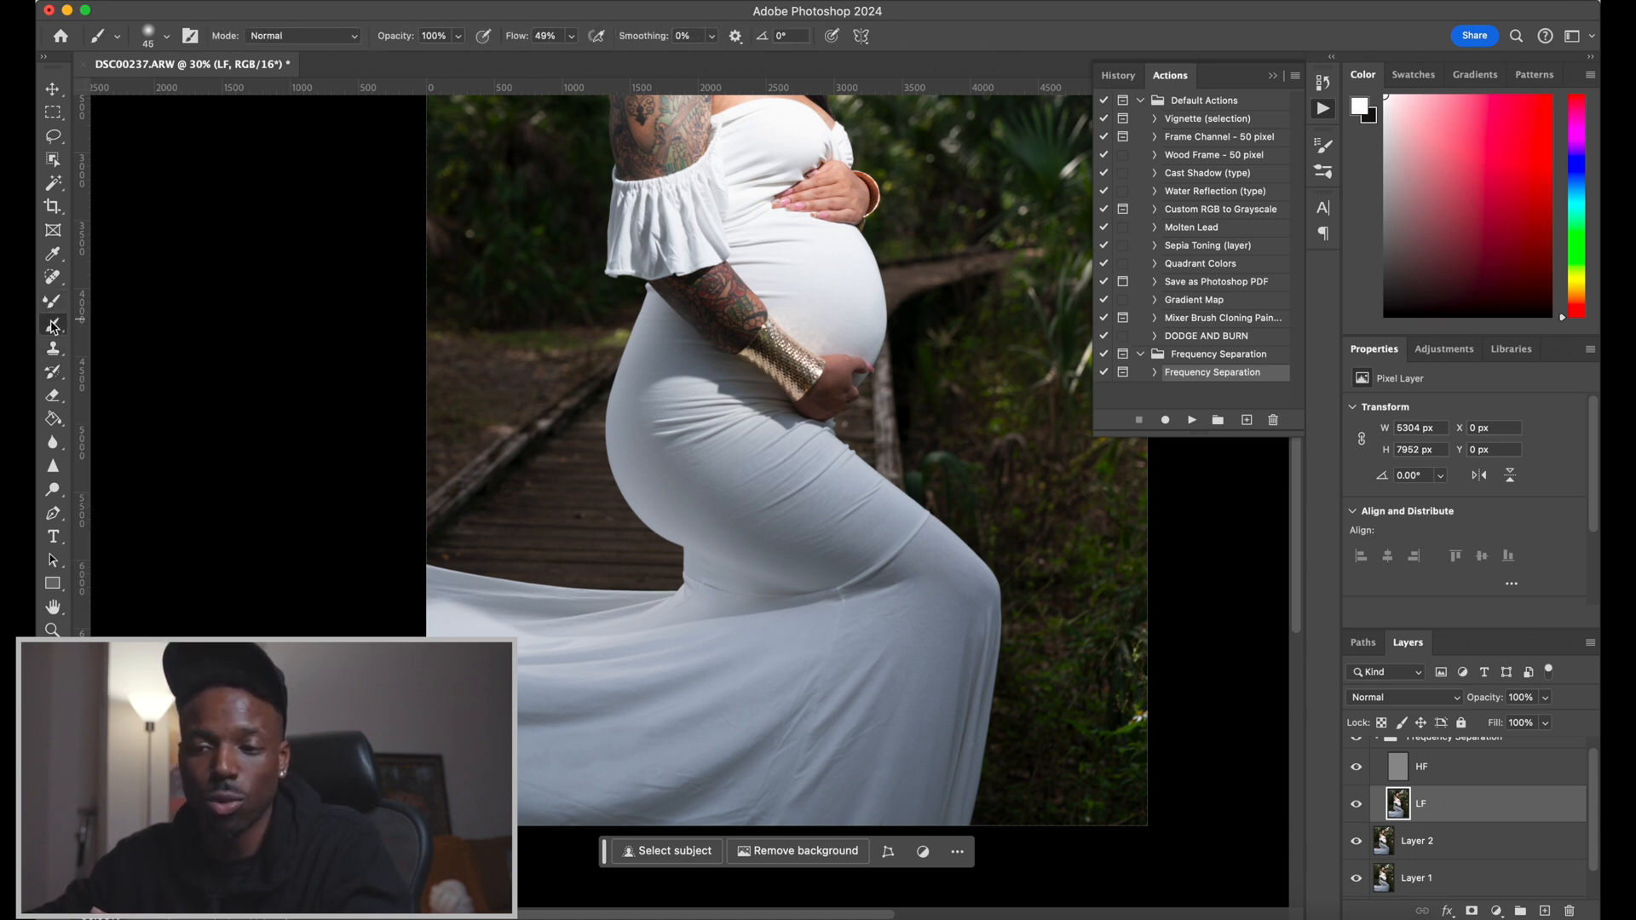
pyautogui.click(53, 326)
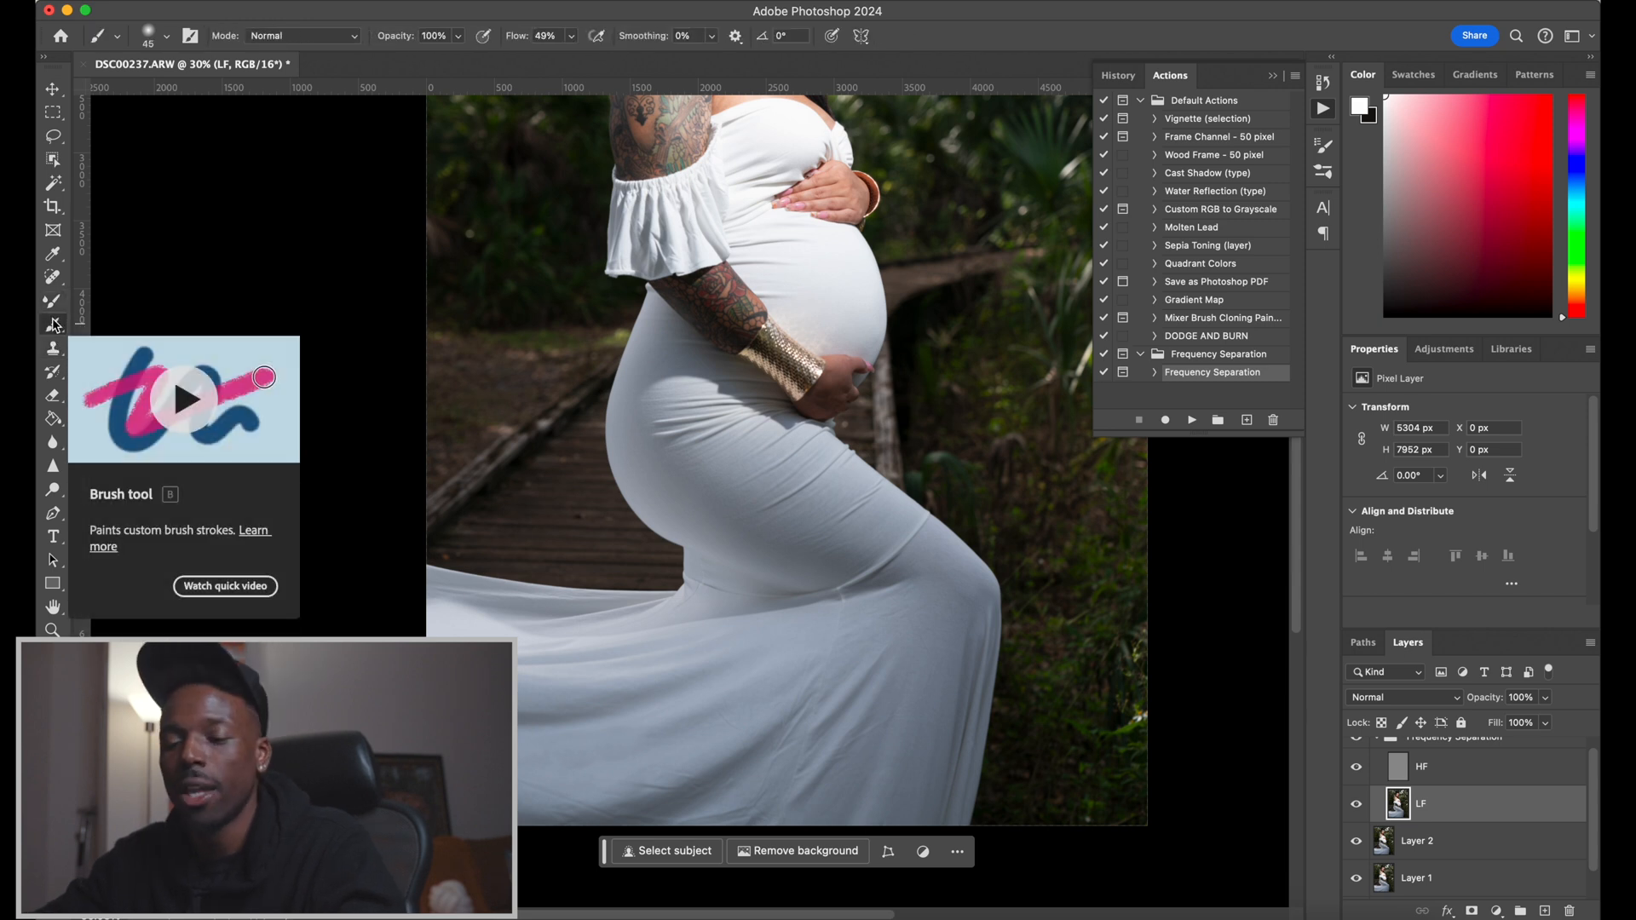
pyautogui.click(52, 312)
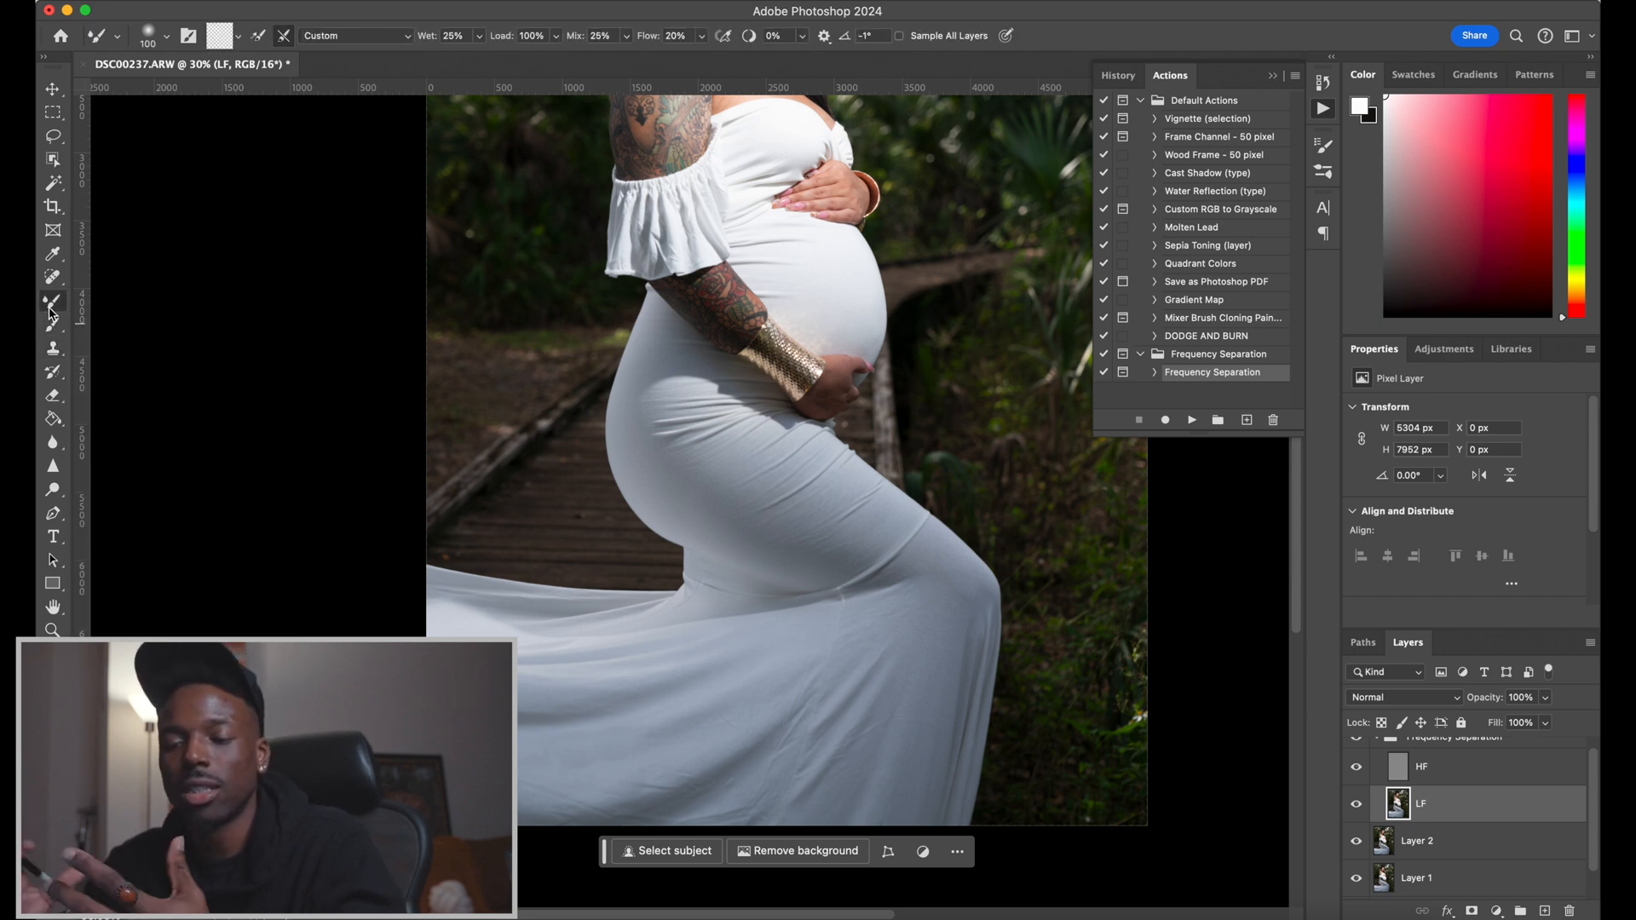
pyautogui.scroll(5, 691, 476)
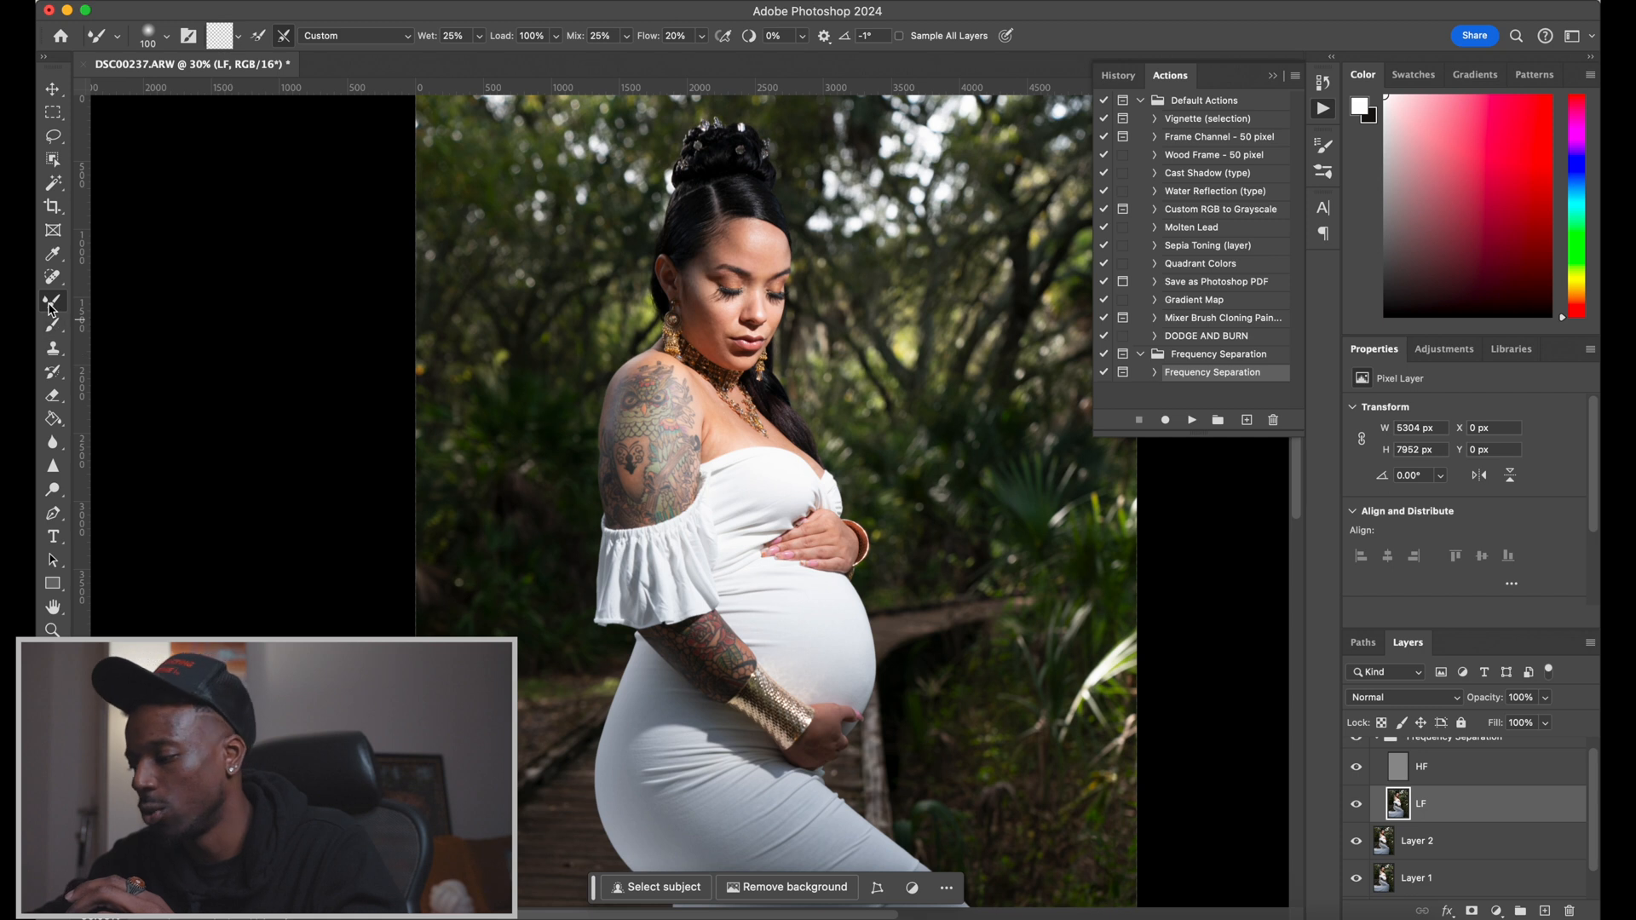
pyautogui.scroll(4, 819, 370)
pyautogui.scroll(-1, 818, 370)
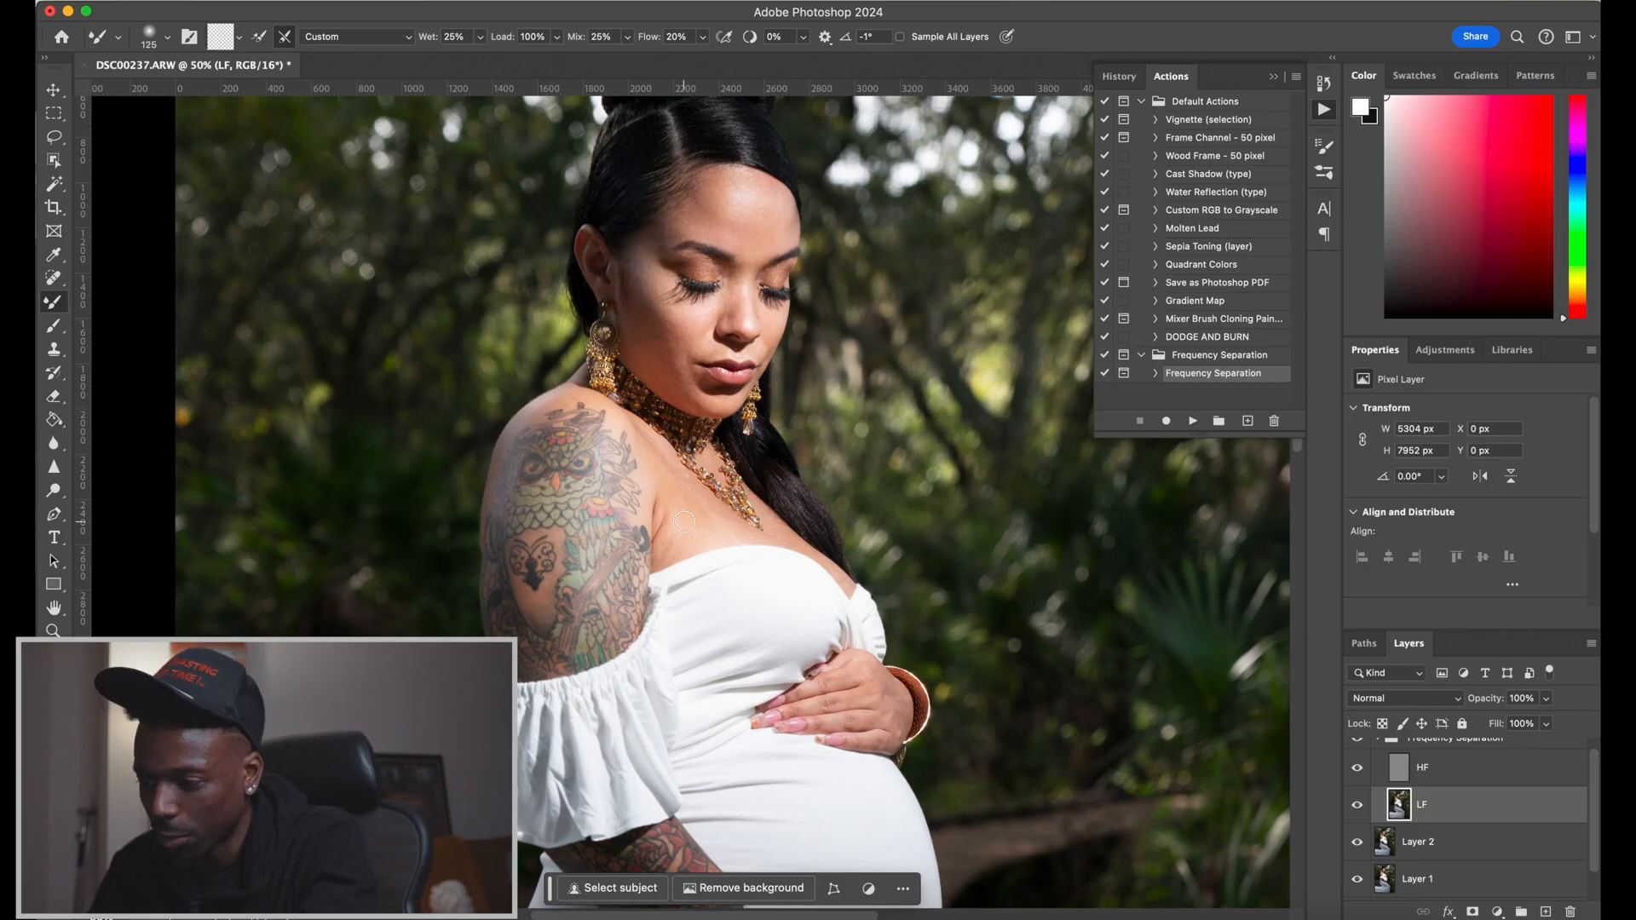
pyautogui.press('[')
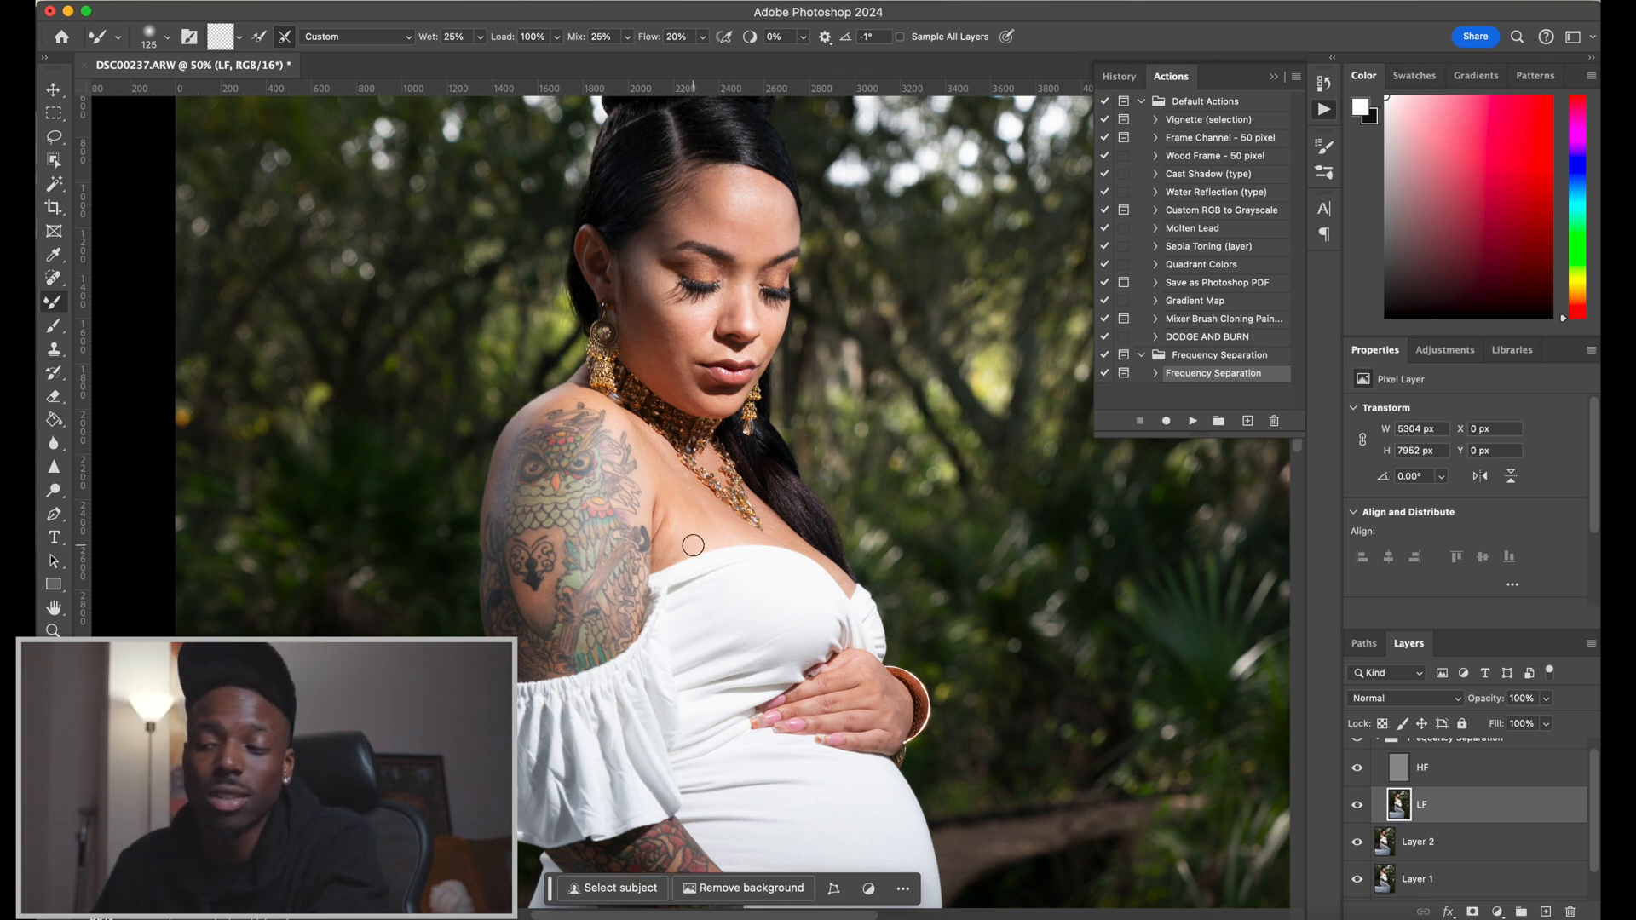
pyautogui.press('[')
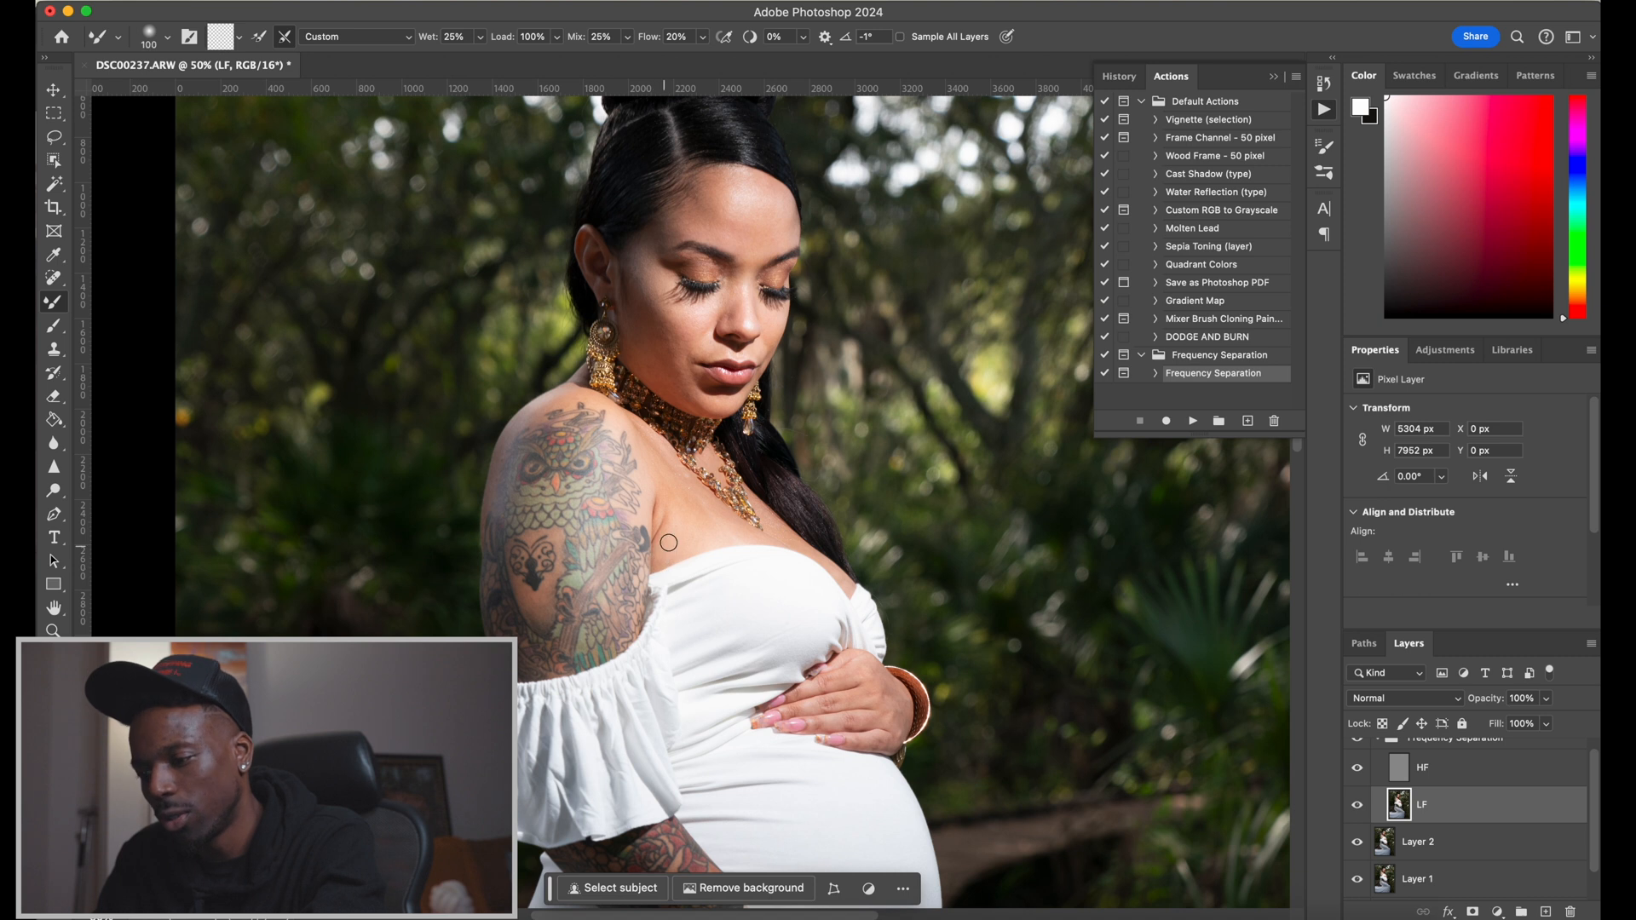
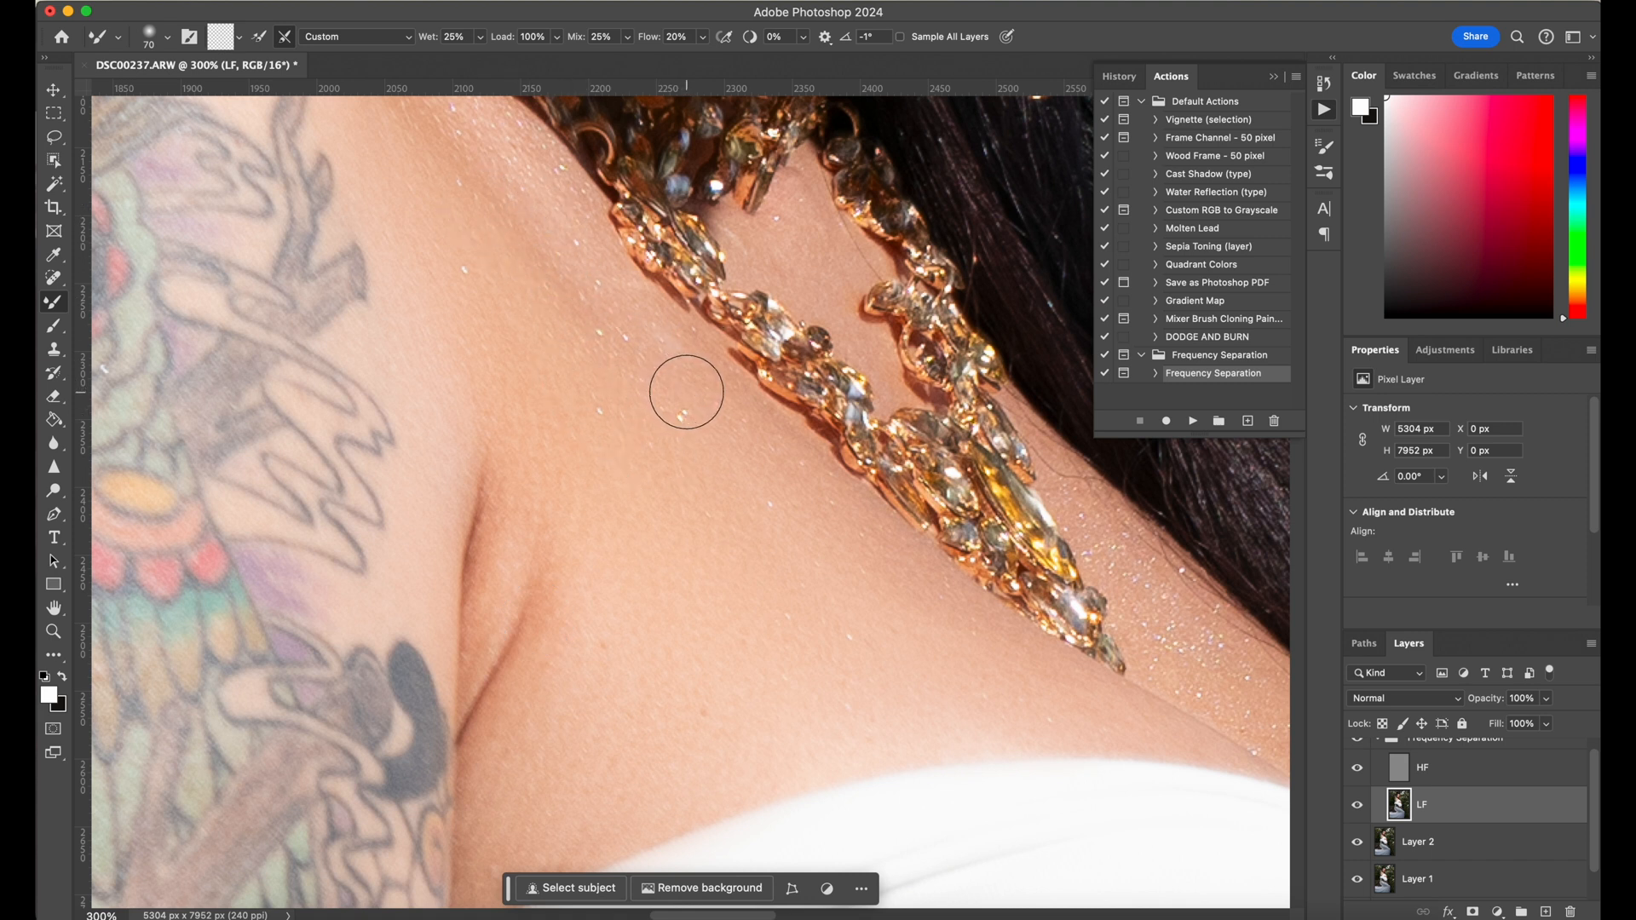
pyautogui.scroll(-5, 683, 362)
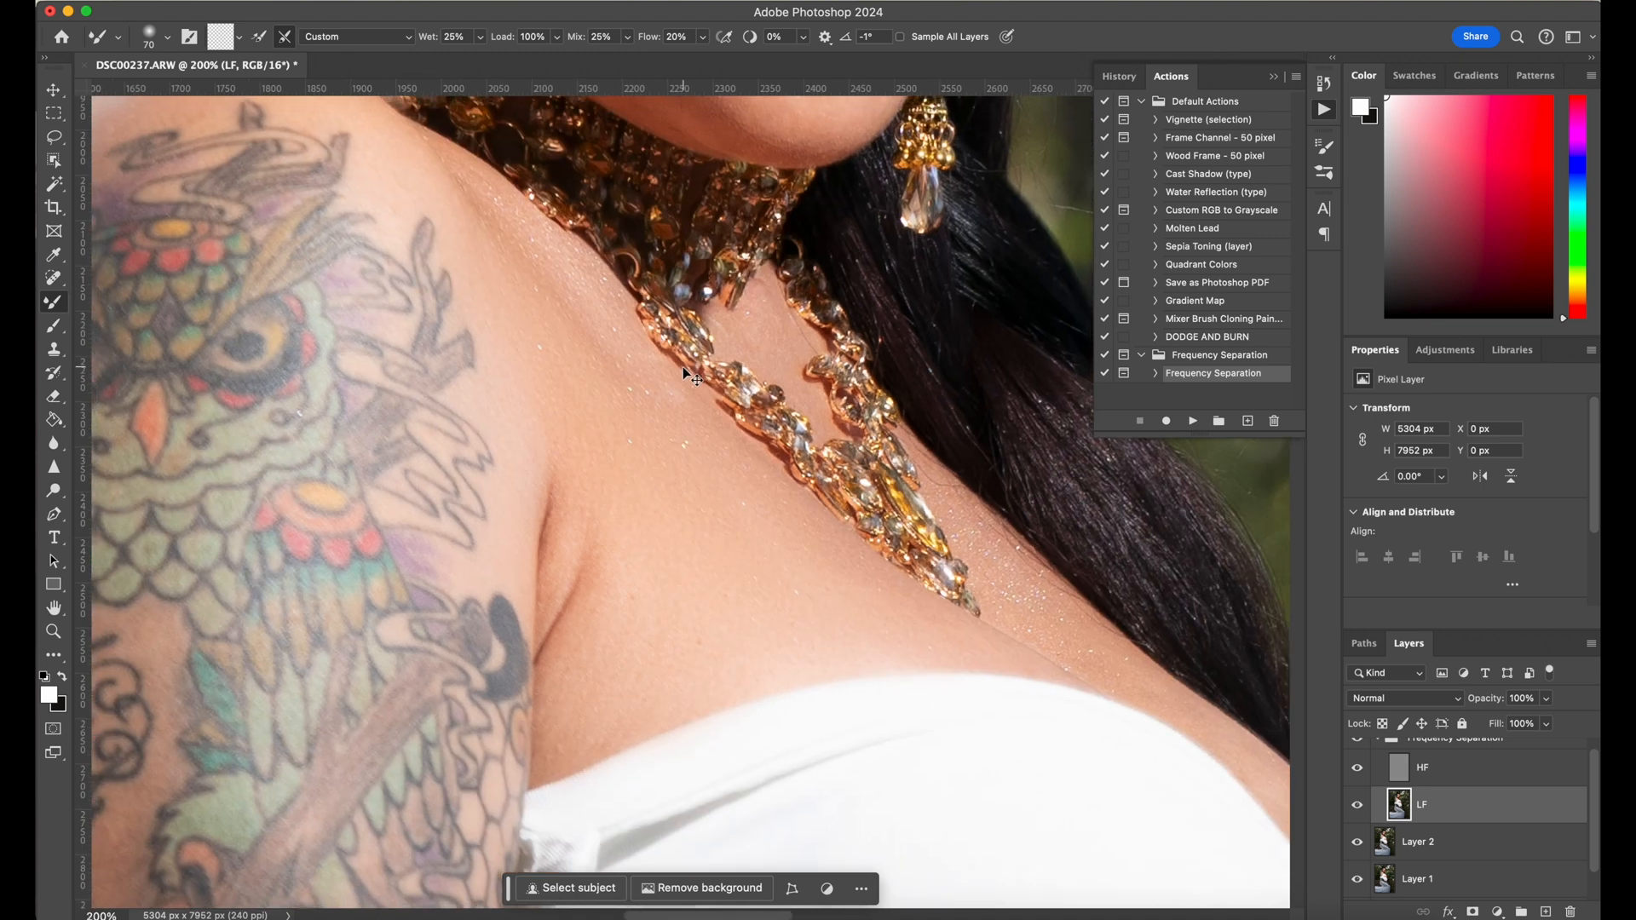
pyautogui.scroll(-3, 678, 378)
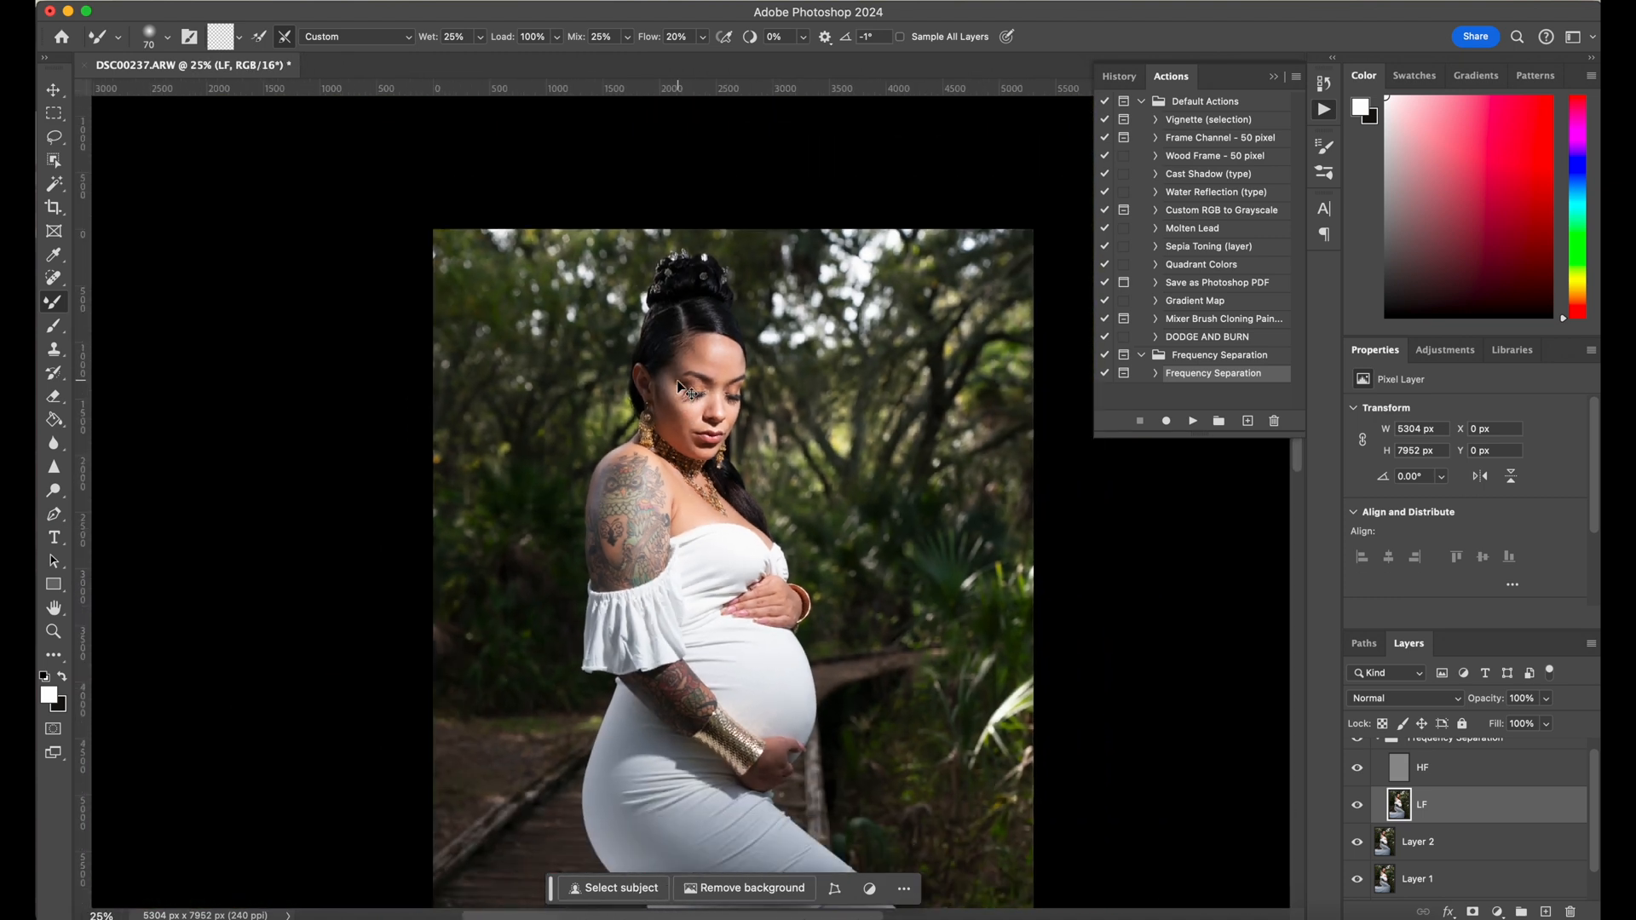
pyautogui.scroll(2, 686, 456)
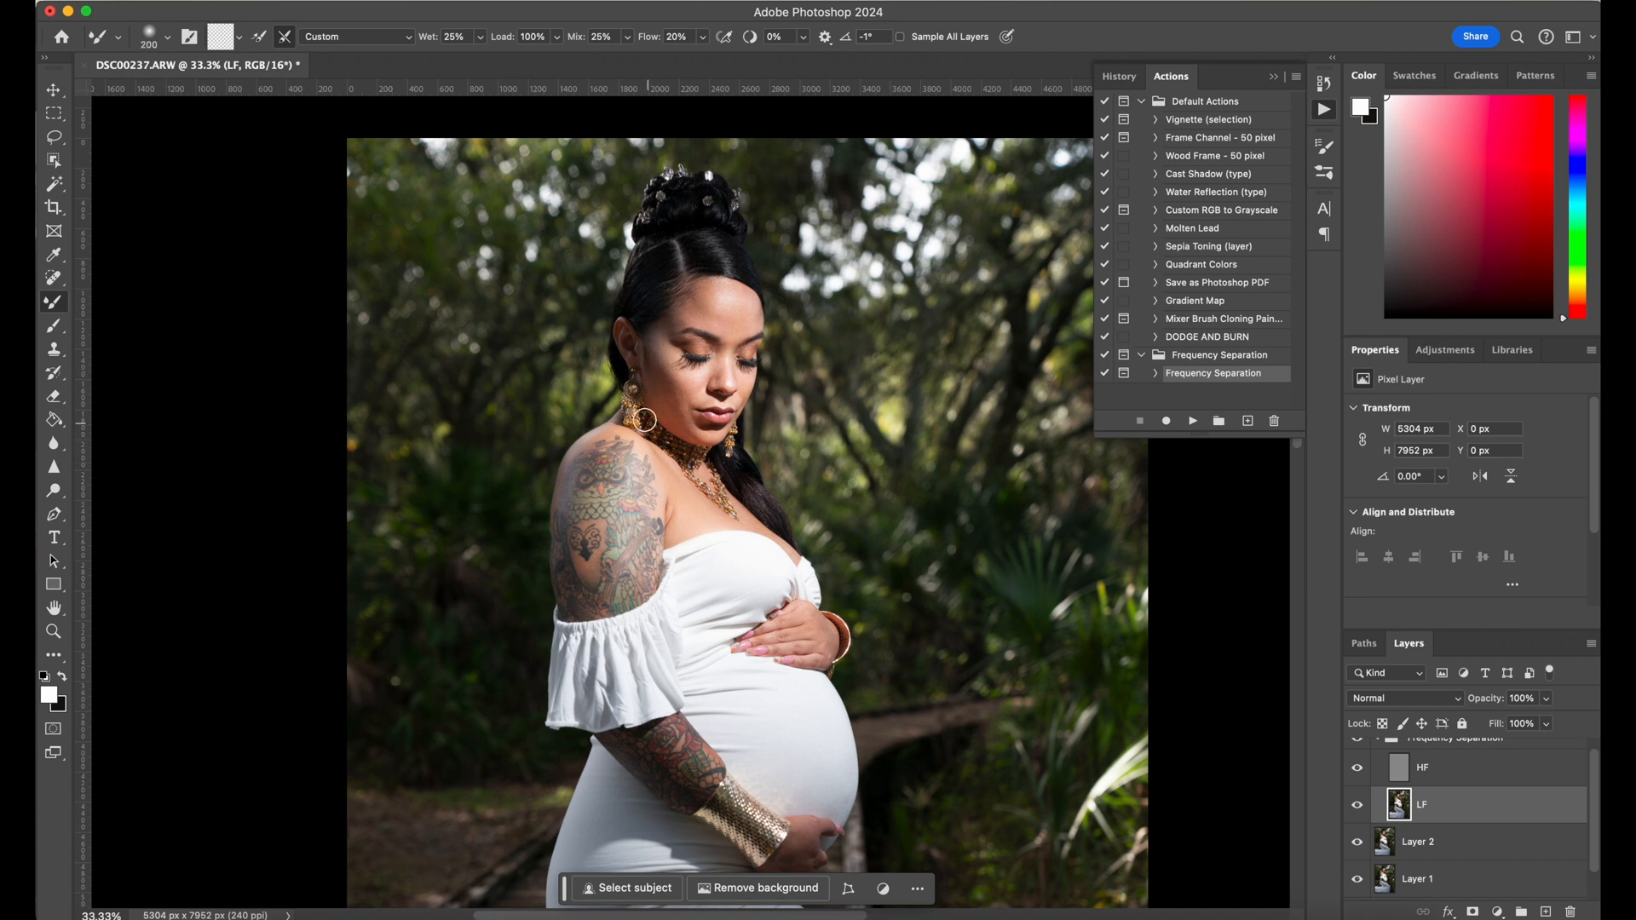
# Blend the facial skin tones on the LF layer with the Mixer Brush, adjusting the brush size up to 200 px and ending at 150 px
pyautogui.press(']')
pyautogui.press(']')
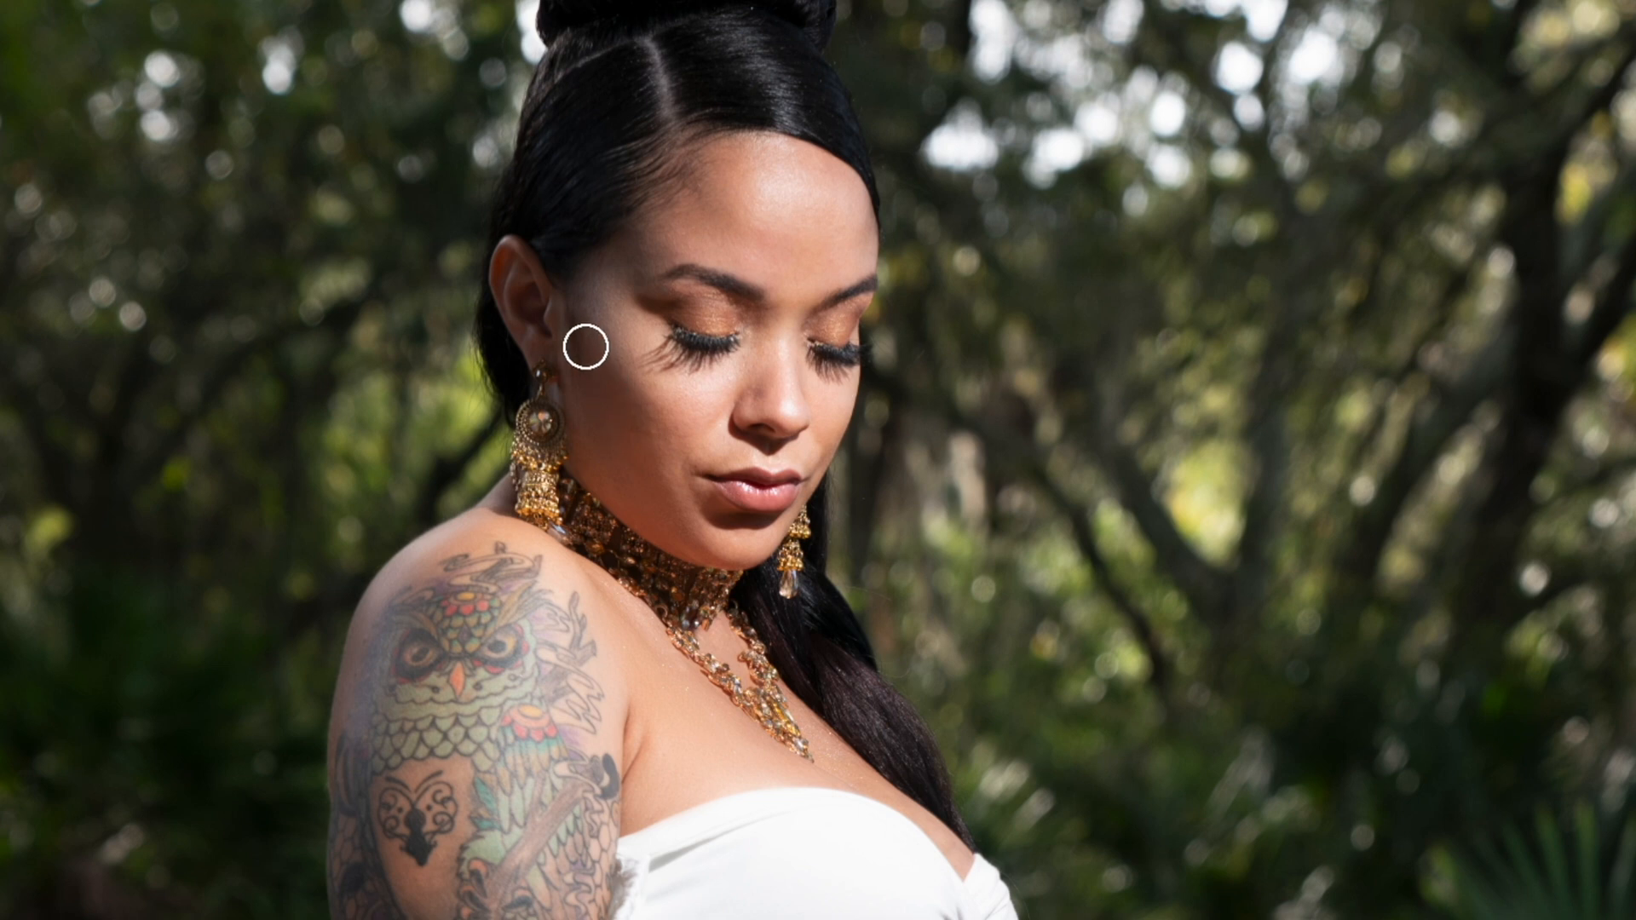
pyautogui.press('[')
pyautogui.press('[')
pyautogui.press('[')
pyautogui.press(']')
pyautogui.press(']')
pyautogui.press(']')
pyautogui.press('[')
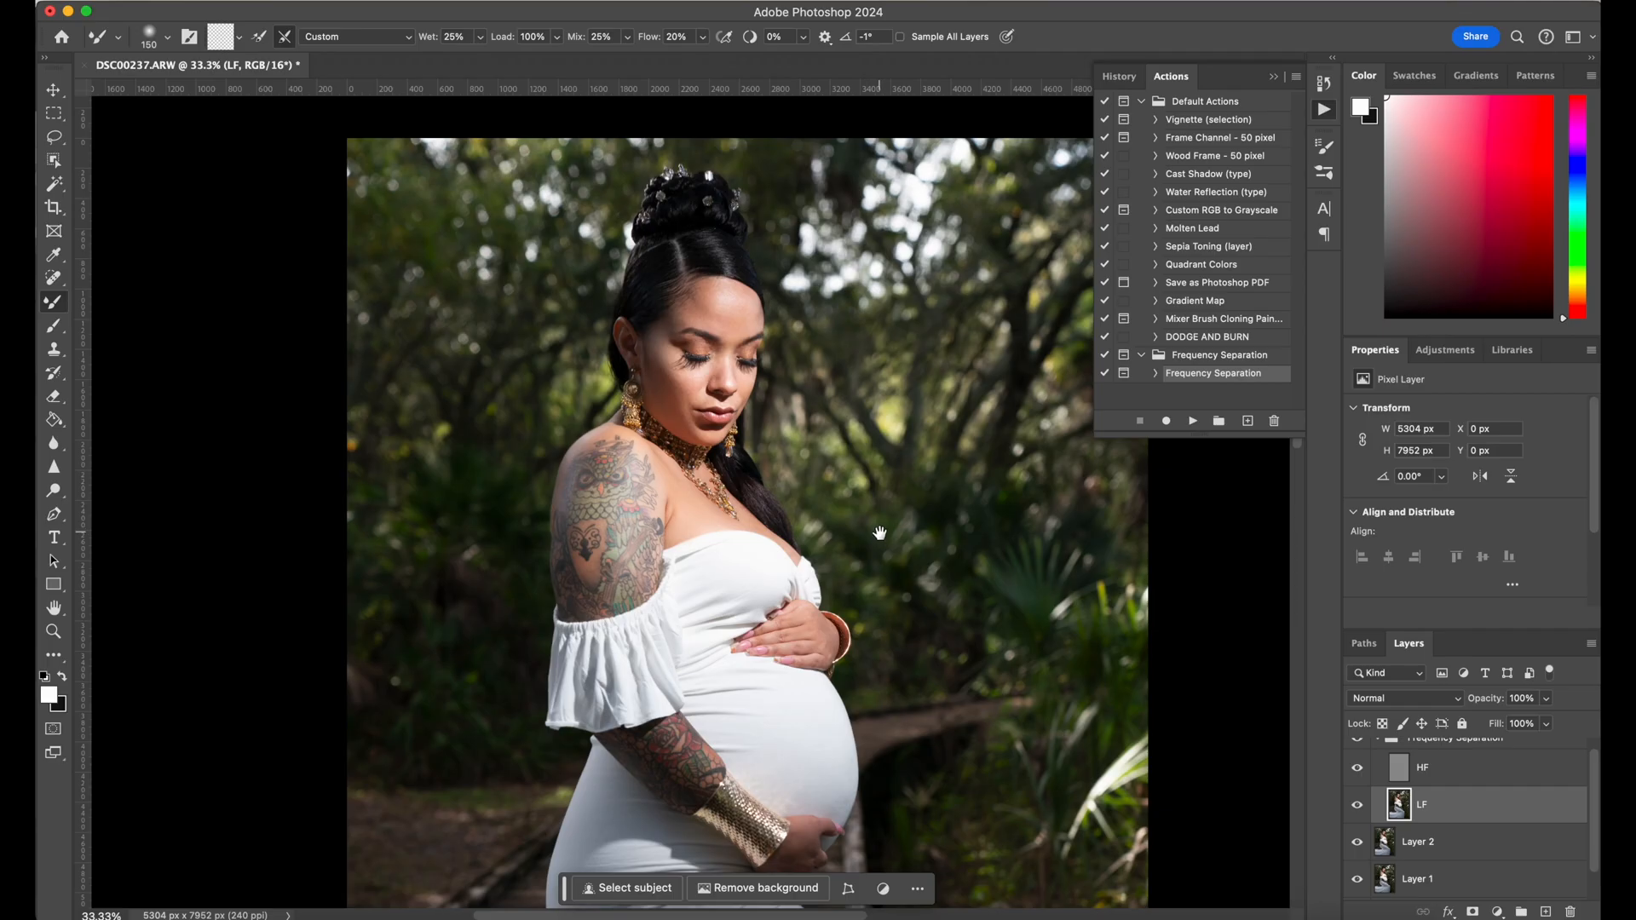
# Blend the finer areas around the eyes and nose on the LF layer with the Mixer Brush at 70 to 100 px
pyautogui.moveTo(1171, 869); pyautogui.dragTo(949, 358)
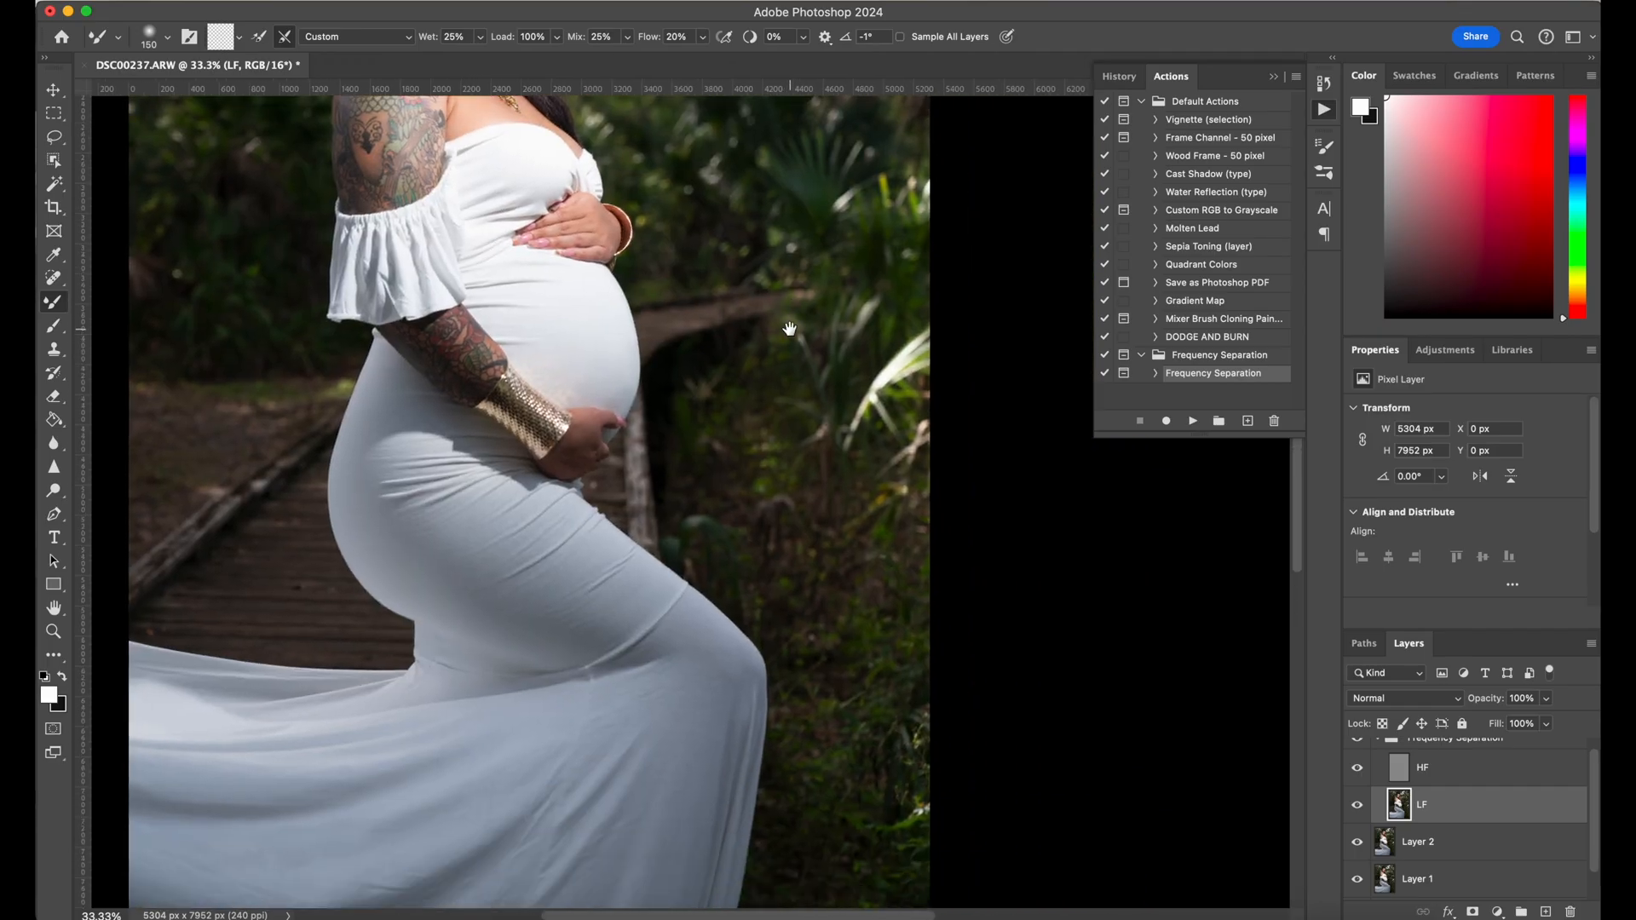
pyautogui.scroll(-10, 790, 329)
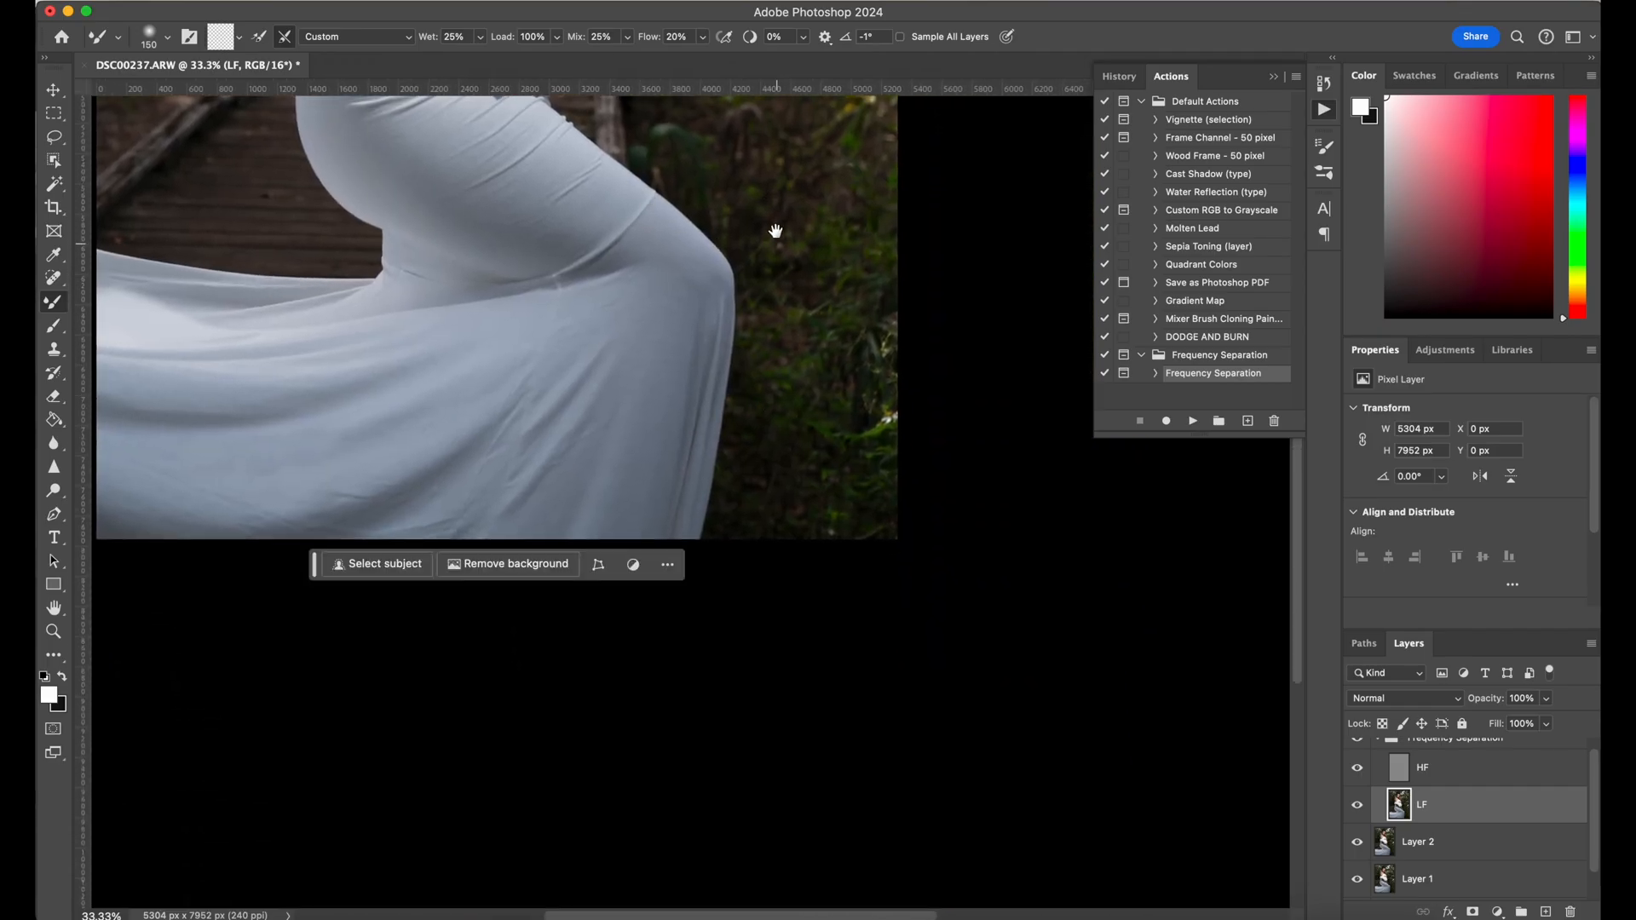
pyautogui.moveTo(775, 231); pyautogui.dragTo(774, 391)
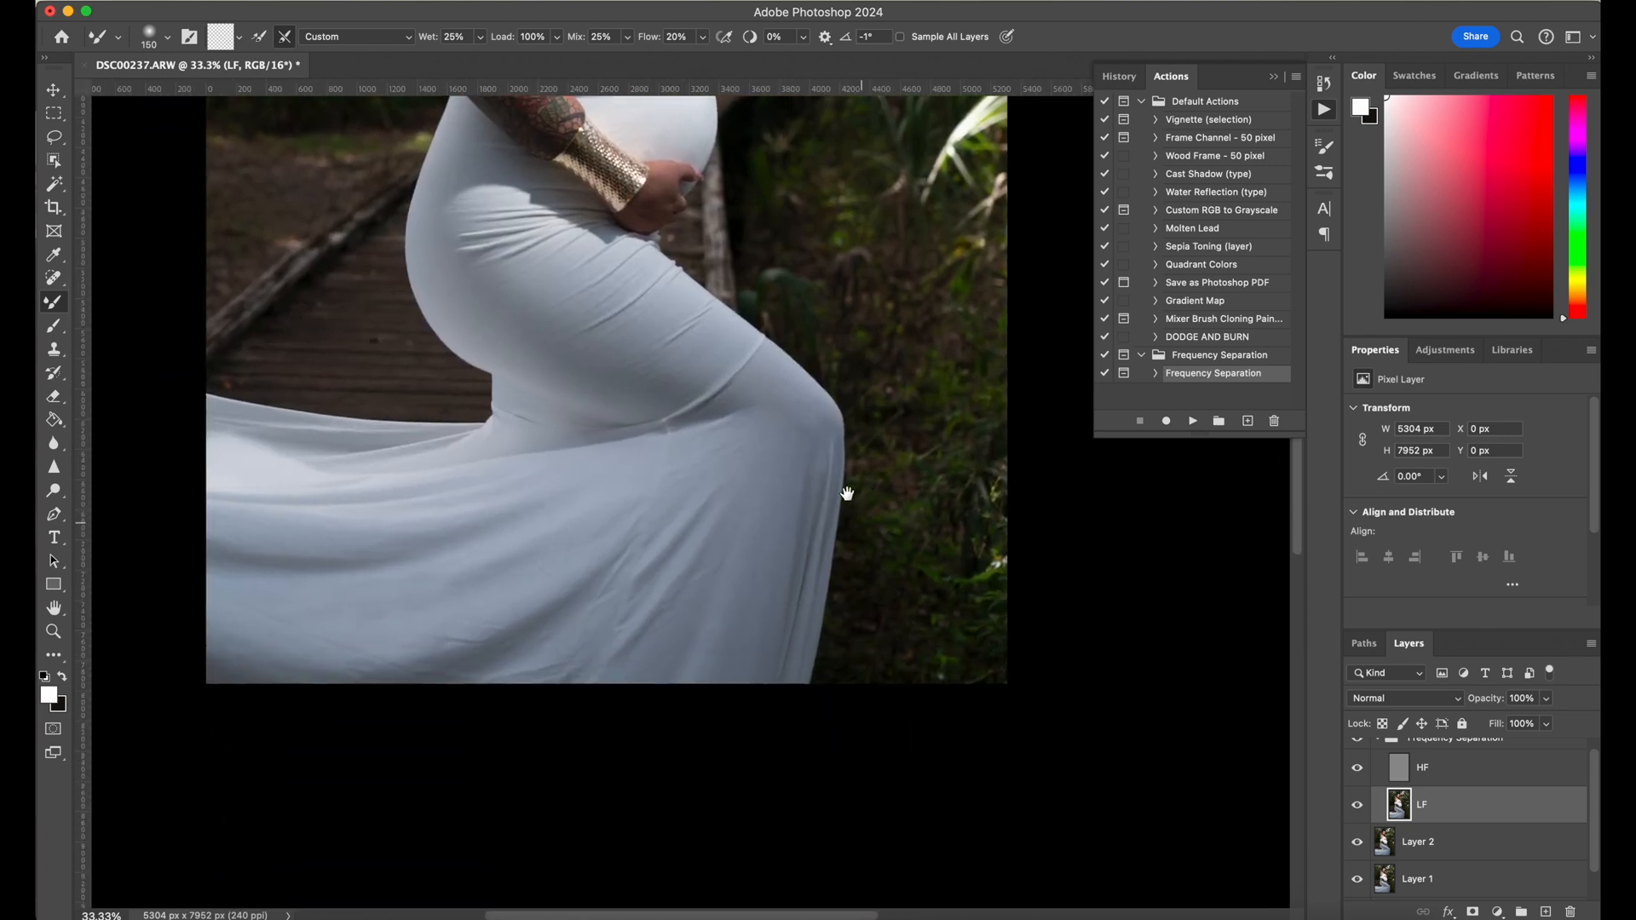
pyautogui.moveTo(734, 201)
pyautogui.mouseDown()
pyautogui.moveTo(796, 406)
pyautogui.moveTo(866, 478)
pyautogui.moveTo(979, 805)
pyautogui.mouseUp()
pyautogui.press(']')
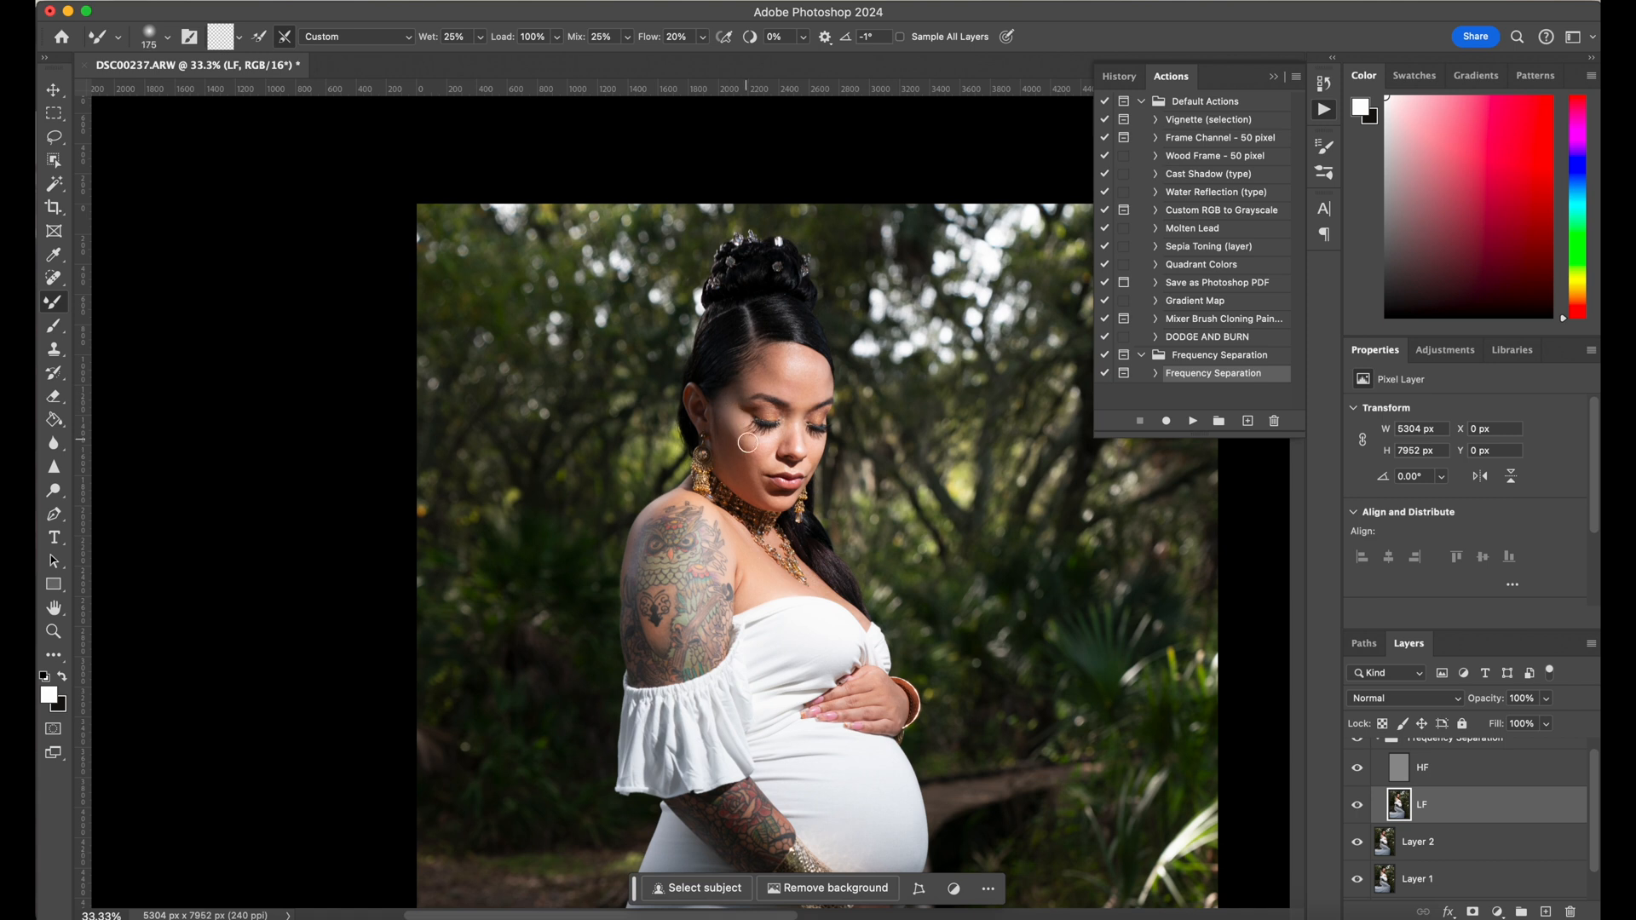
pyautogui.scroll(2, 769, 408)
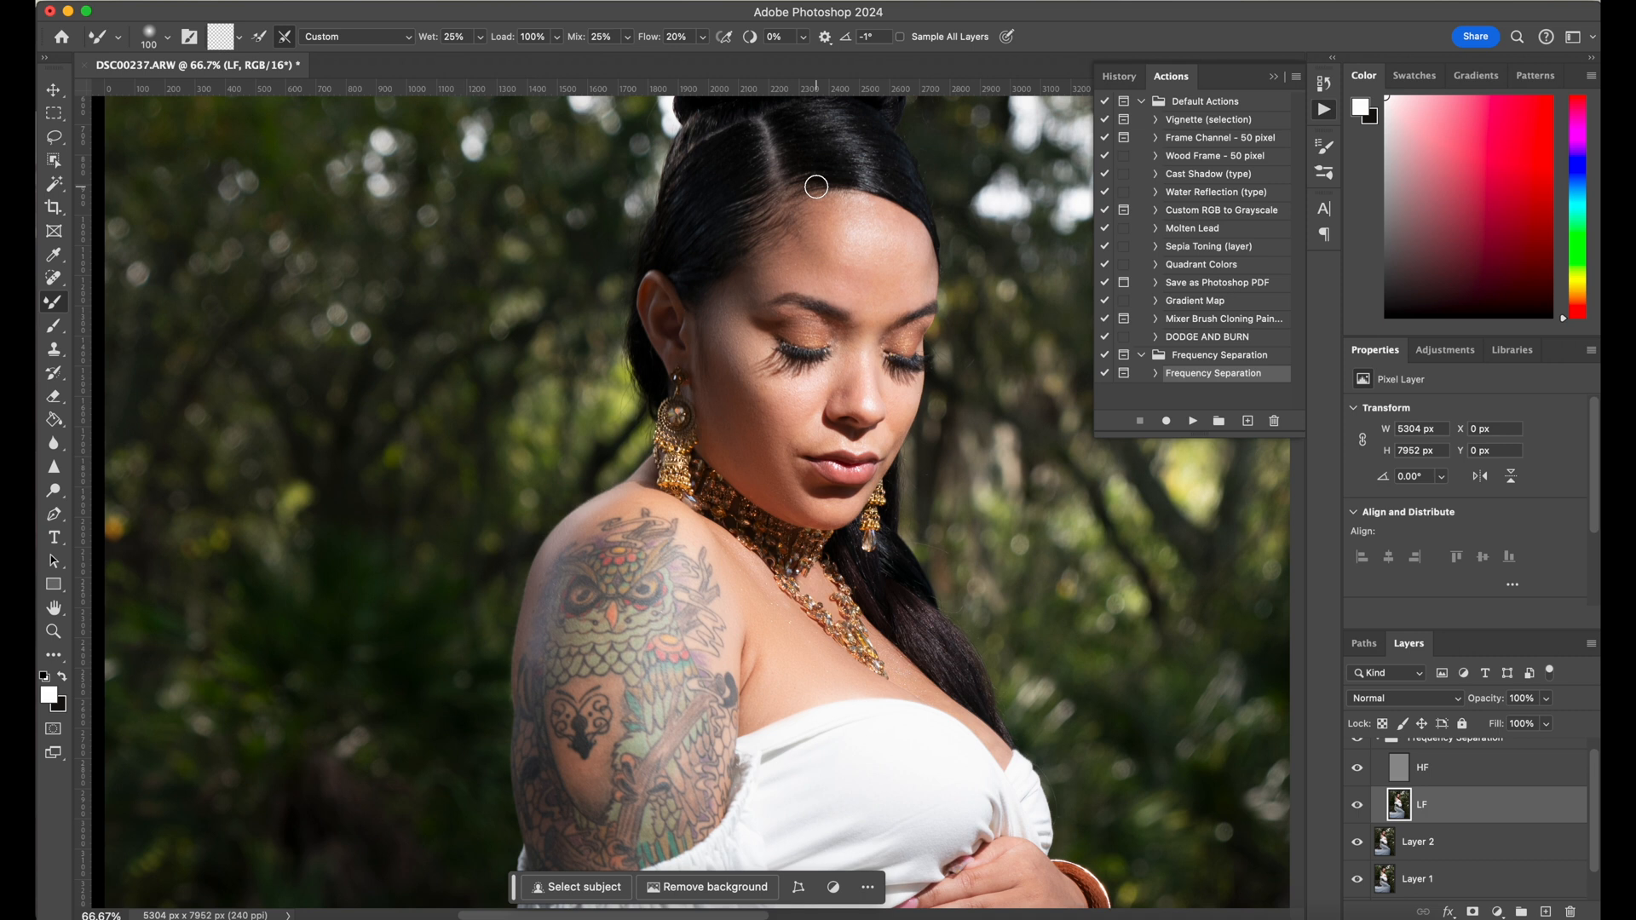
pyautogui.press('[')
pyautogui.press('[')
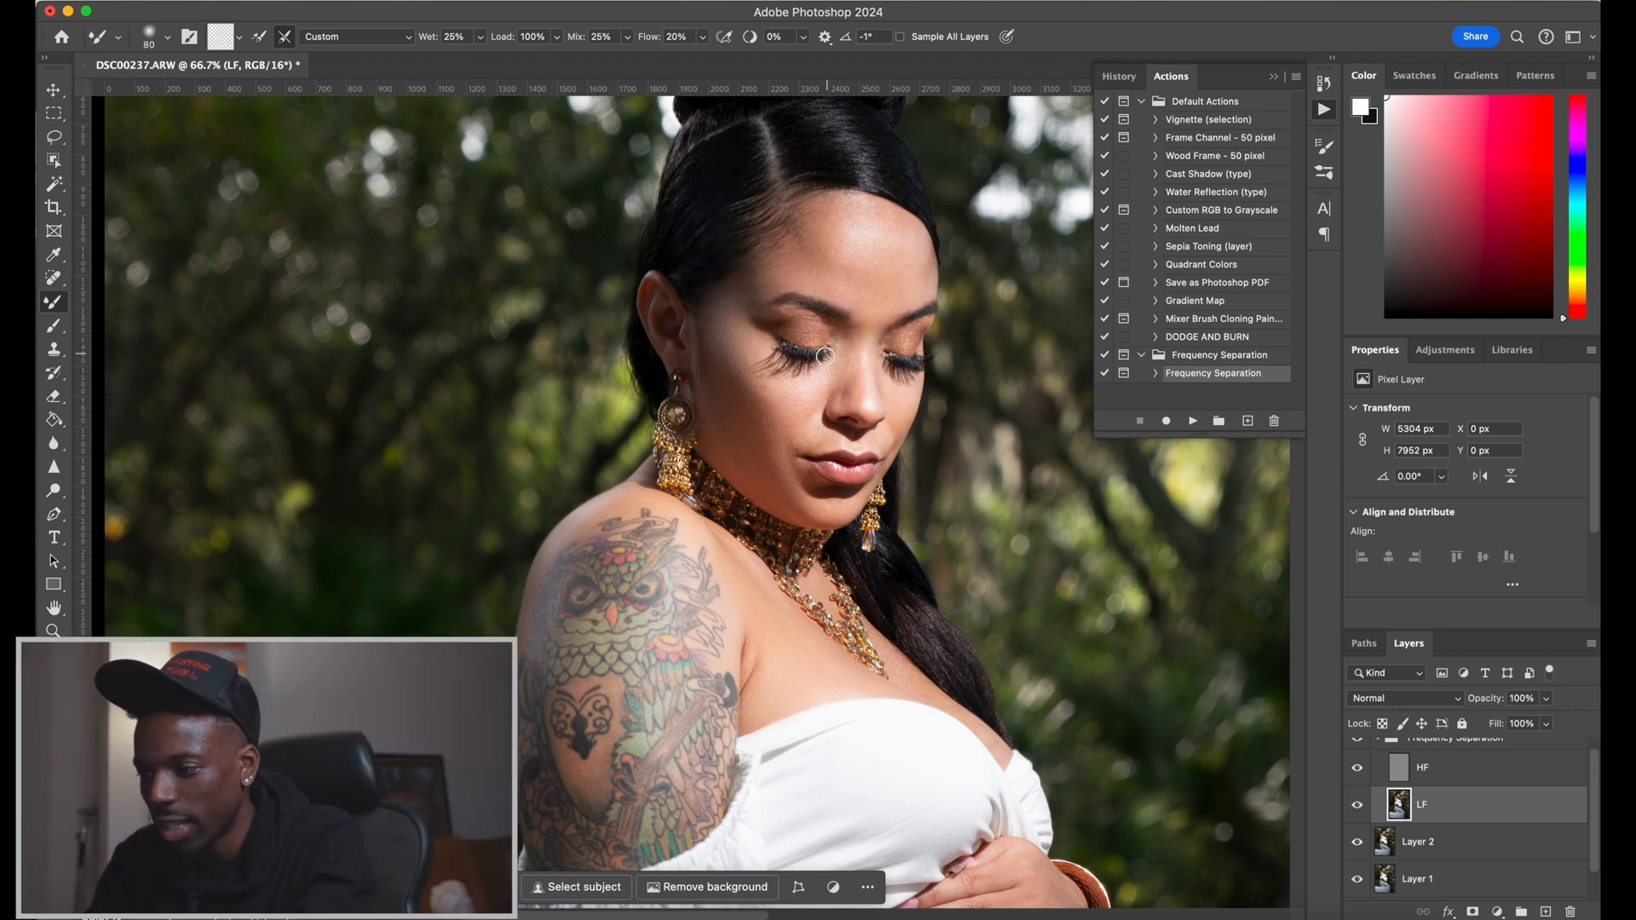
pyautogui.press(']')
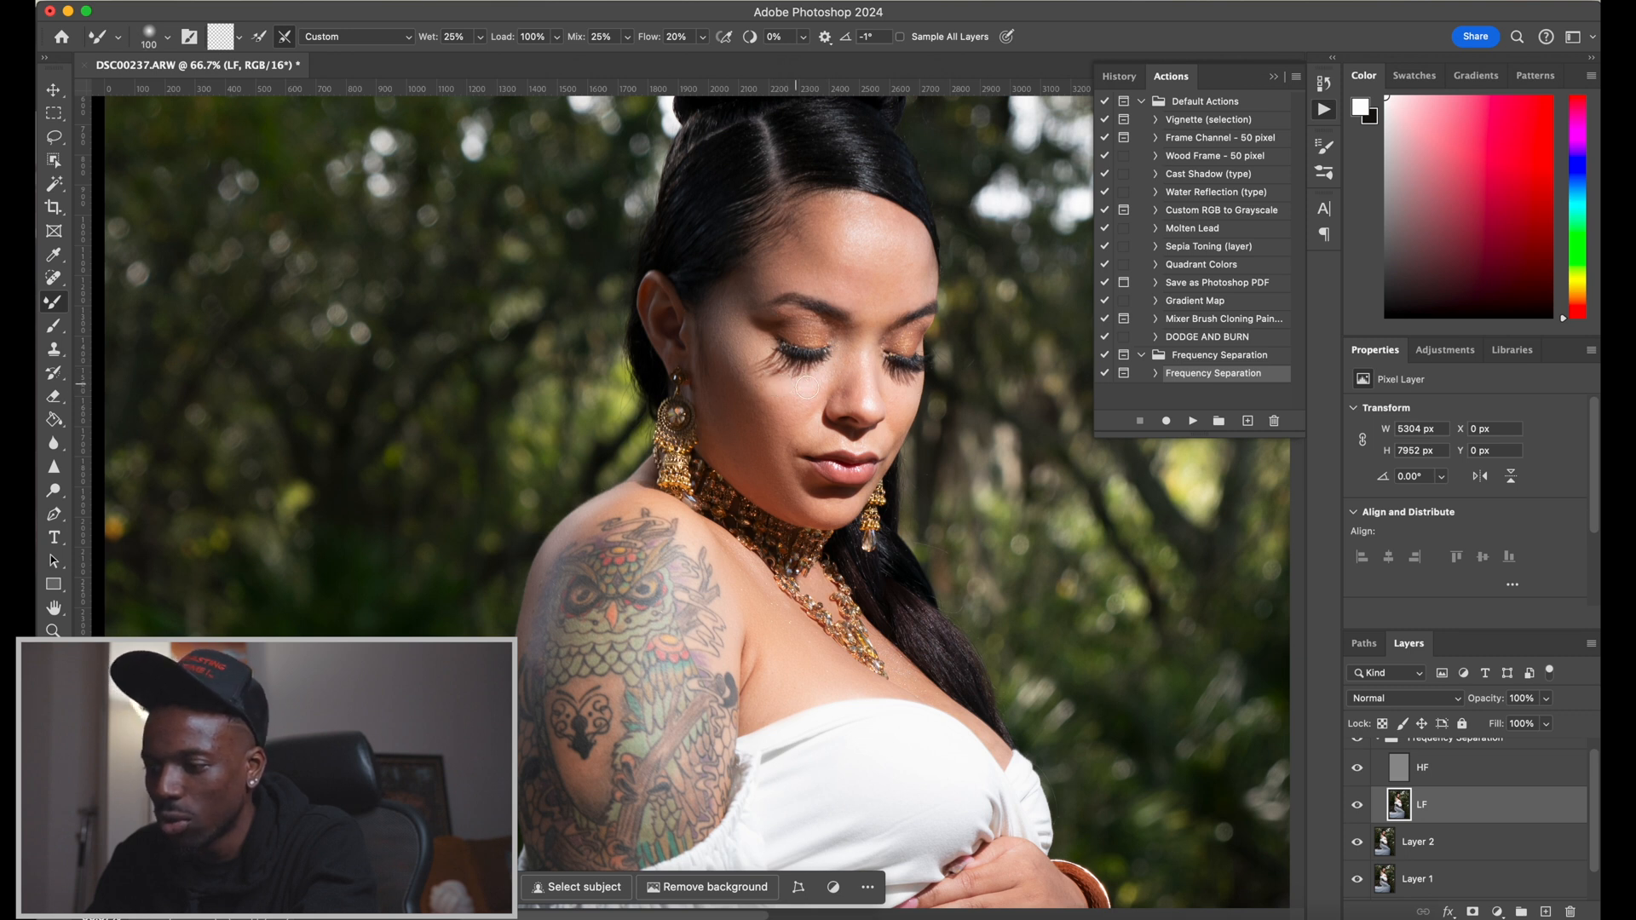
pyautogui.press('[')
pyautogui.press('[')
pyautogui.press('[')
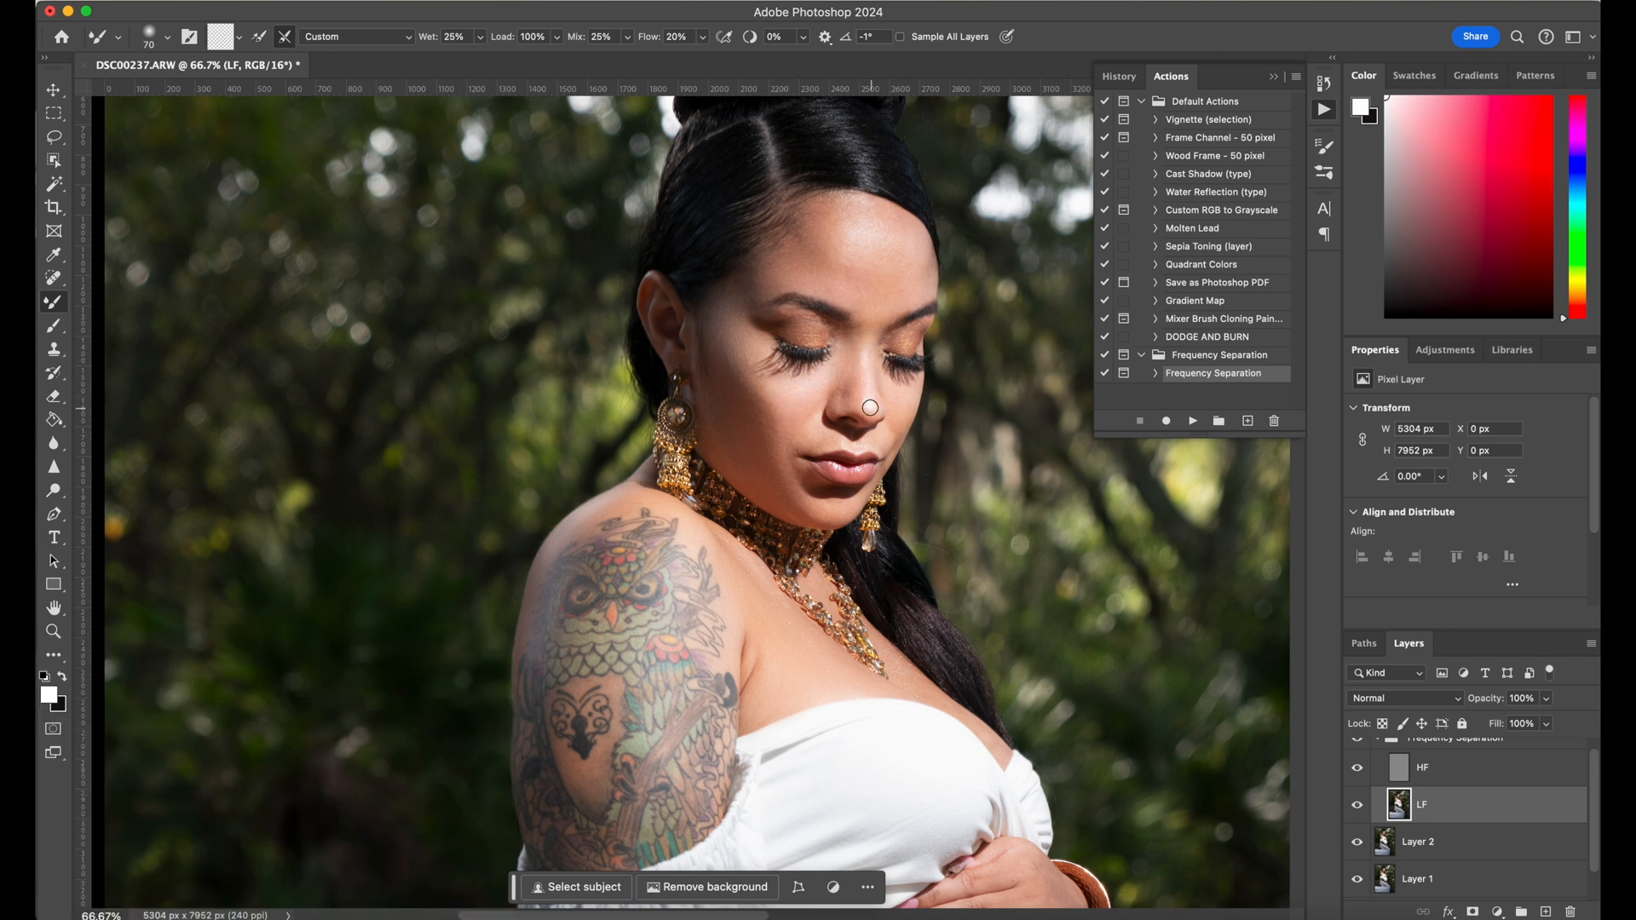
pyautogui.press(']')
pyautogui.press(']')
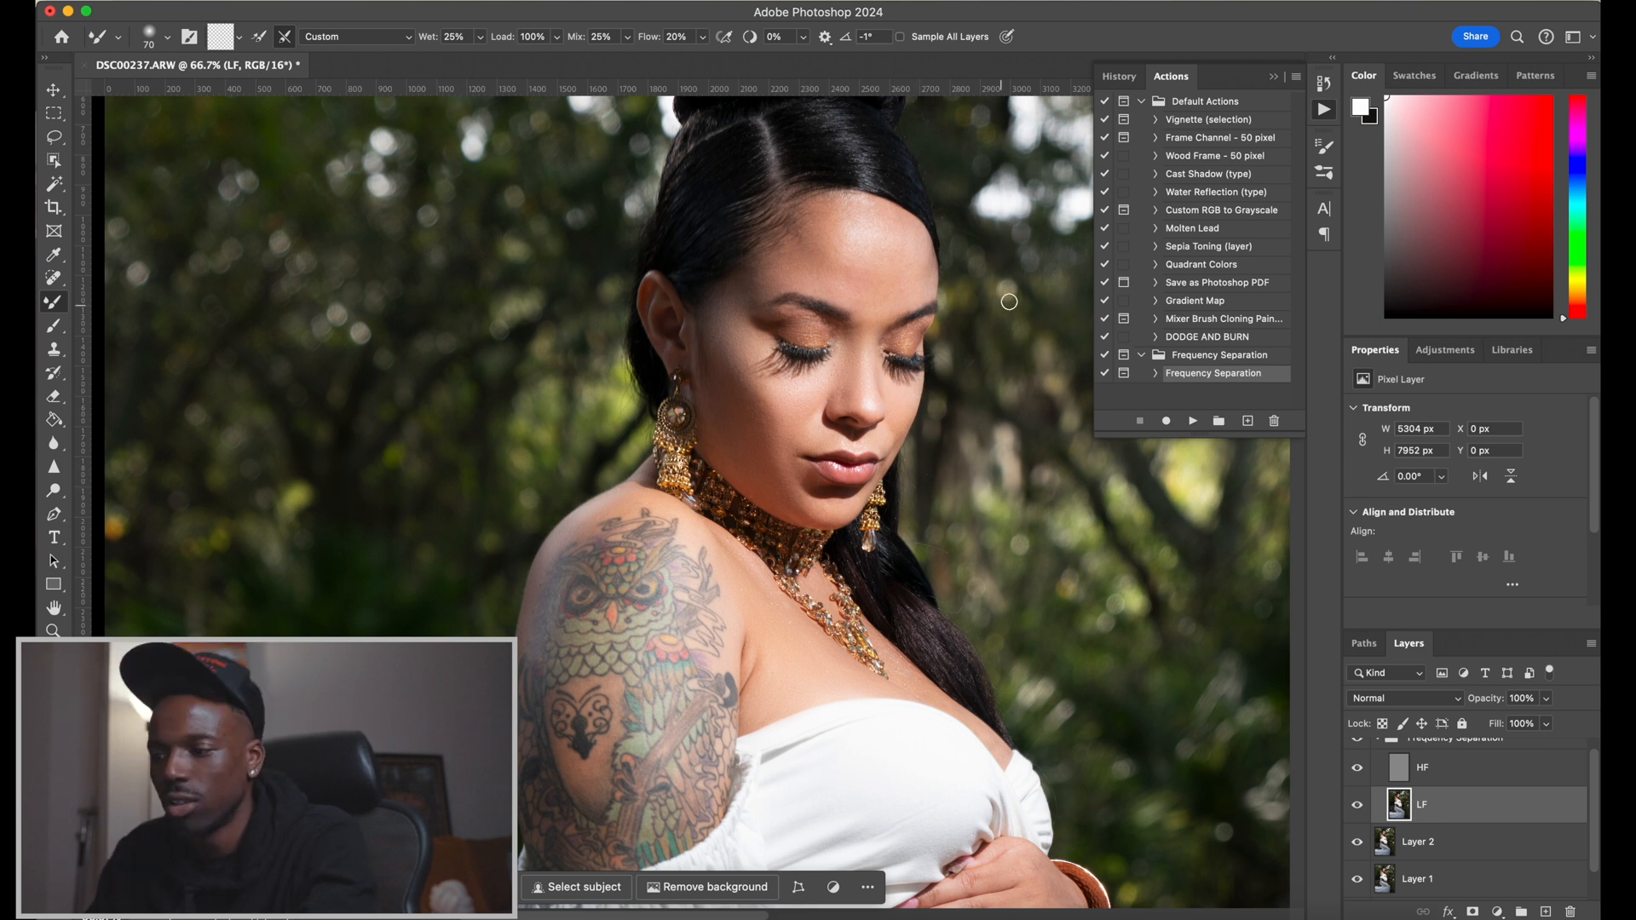
# Even out the forehead skin tones on the LF layer with the Mixer Brush at 80 to 150 px, finishing at 100 px
pyautogui.press(']')
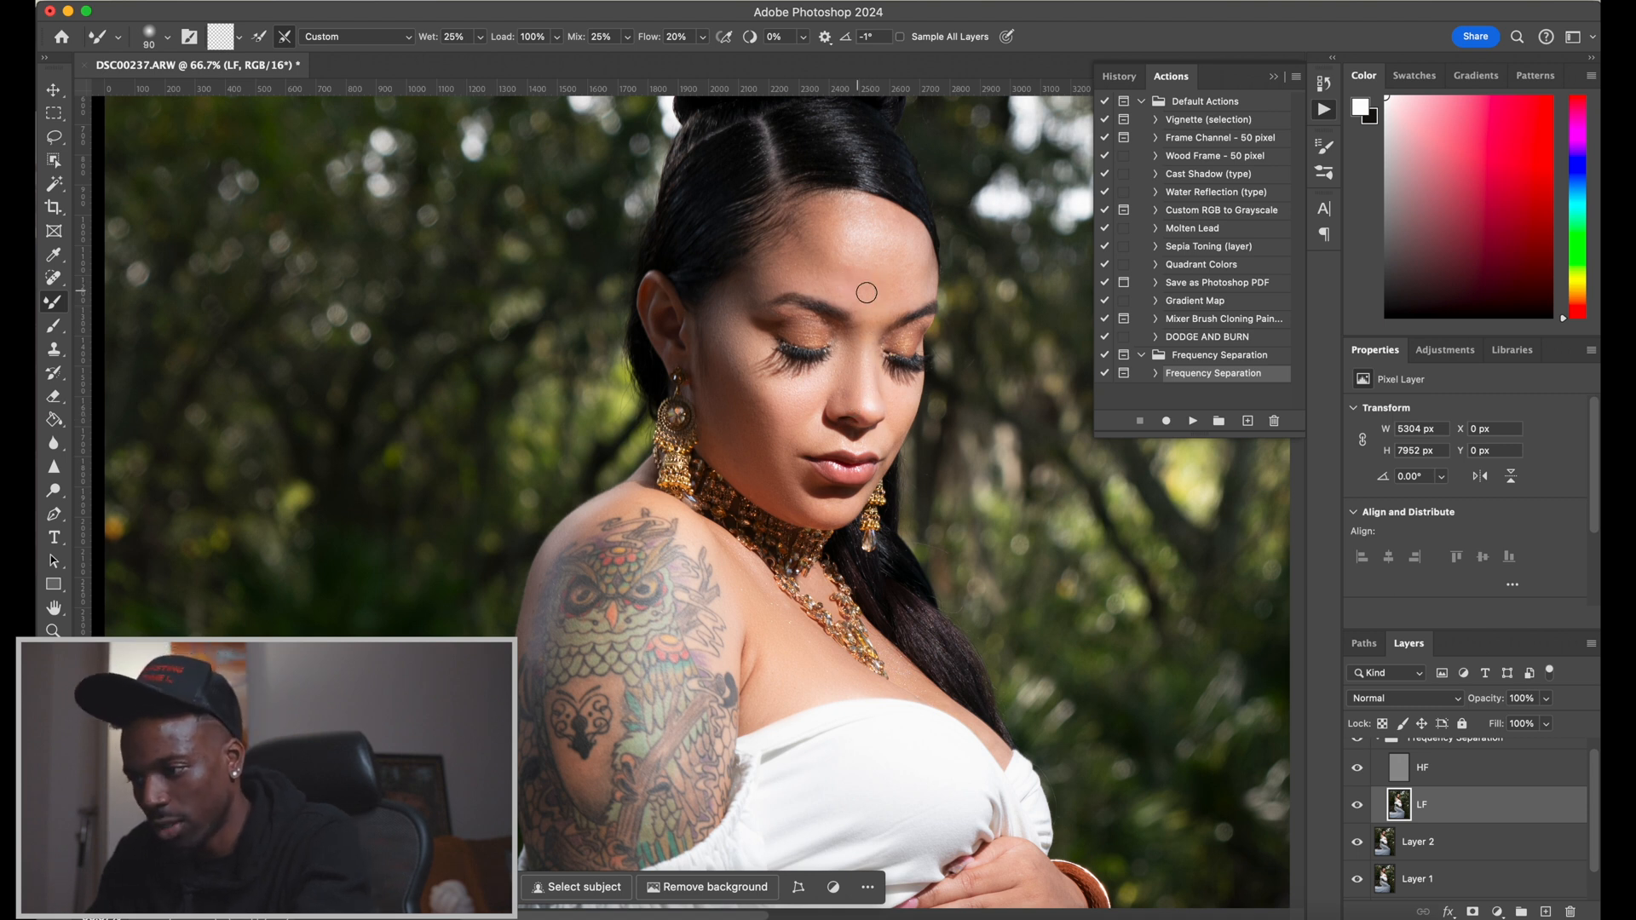
pyautogui.press(']')
pyautogui.press(']')
pyautogui.press(']')
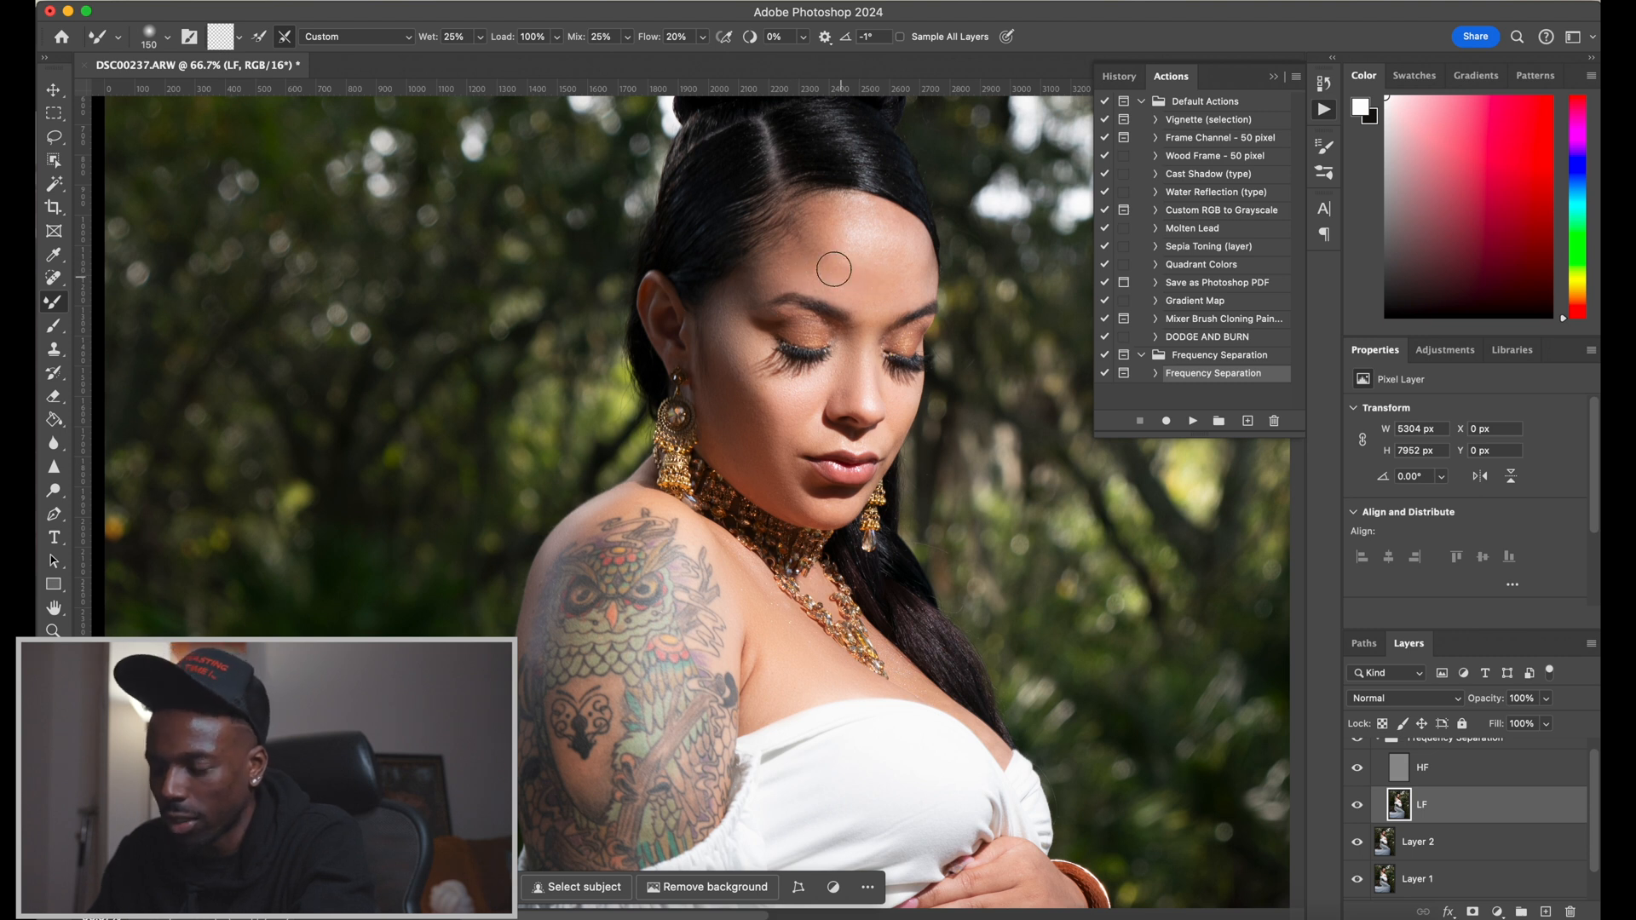
pyautogui.press('[')
pyautogui.press('[')
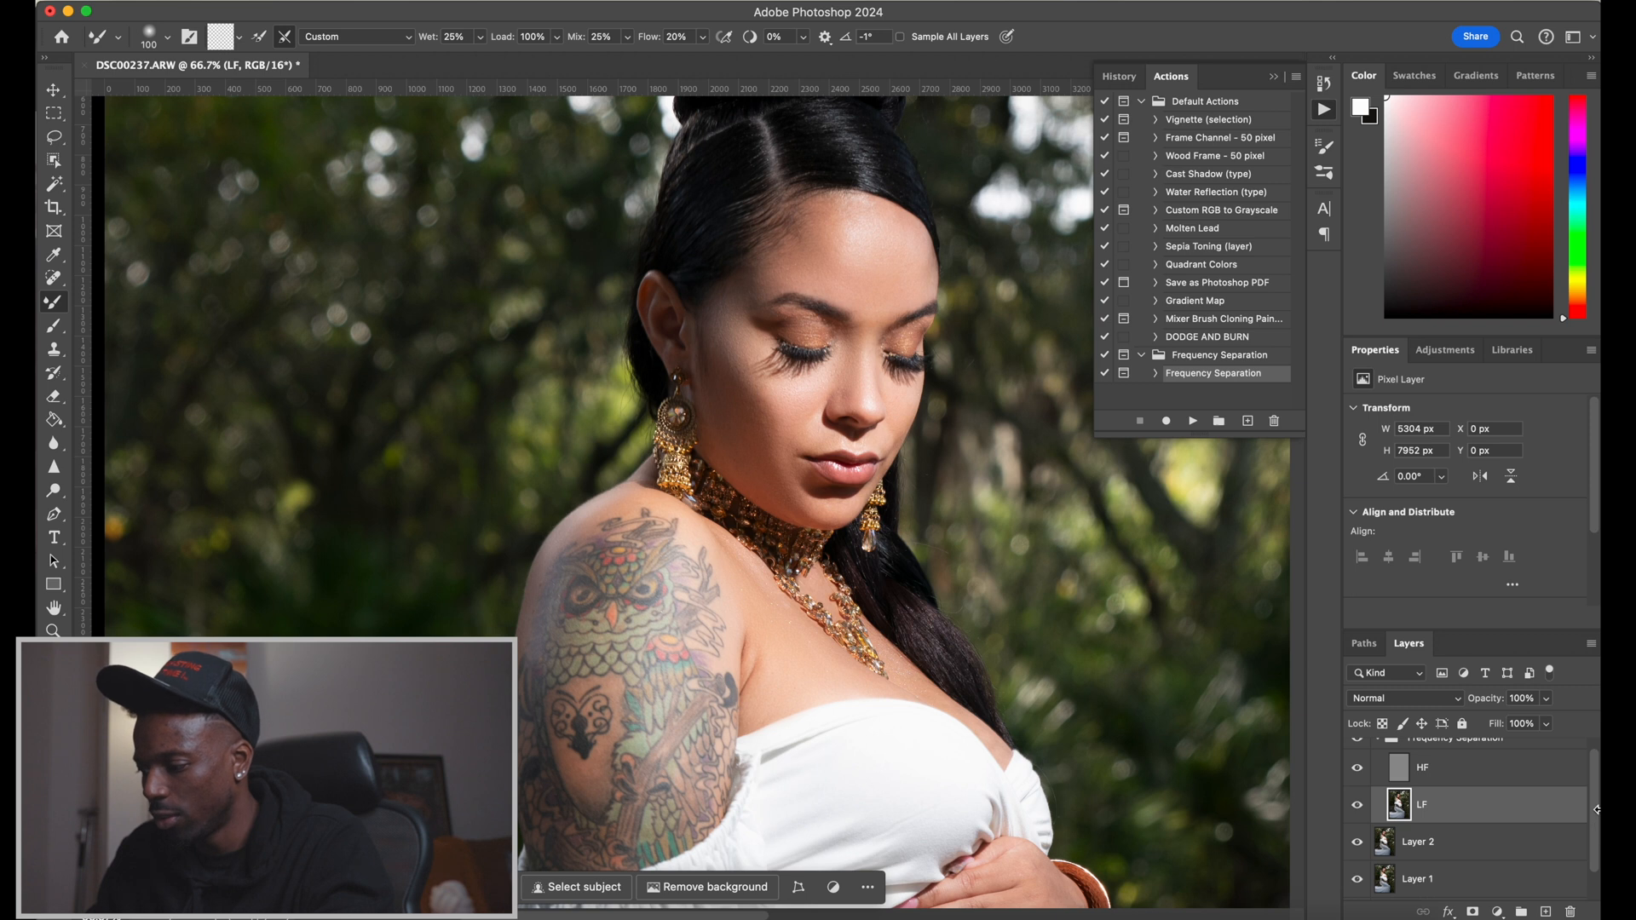
# Compare the retouched portrait with the earlier state by repeatedly showing Layer 1 alone, and restore all layers' visibility
pyautogui.moveTo(1595, 825); pyautogui.dragTo(1588, 861)
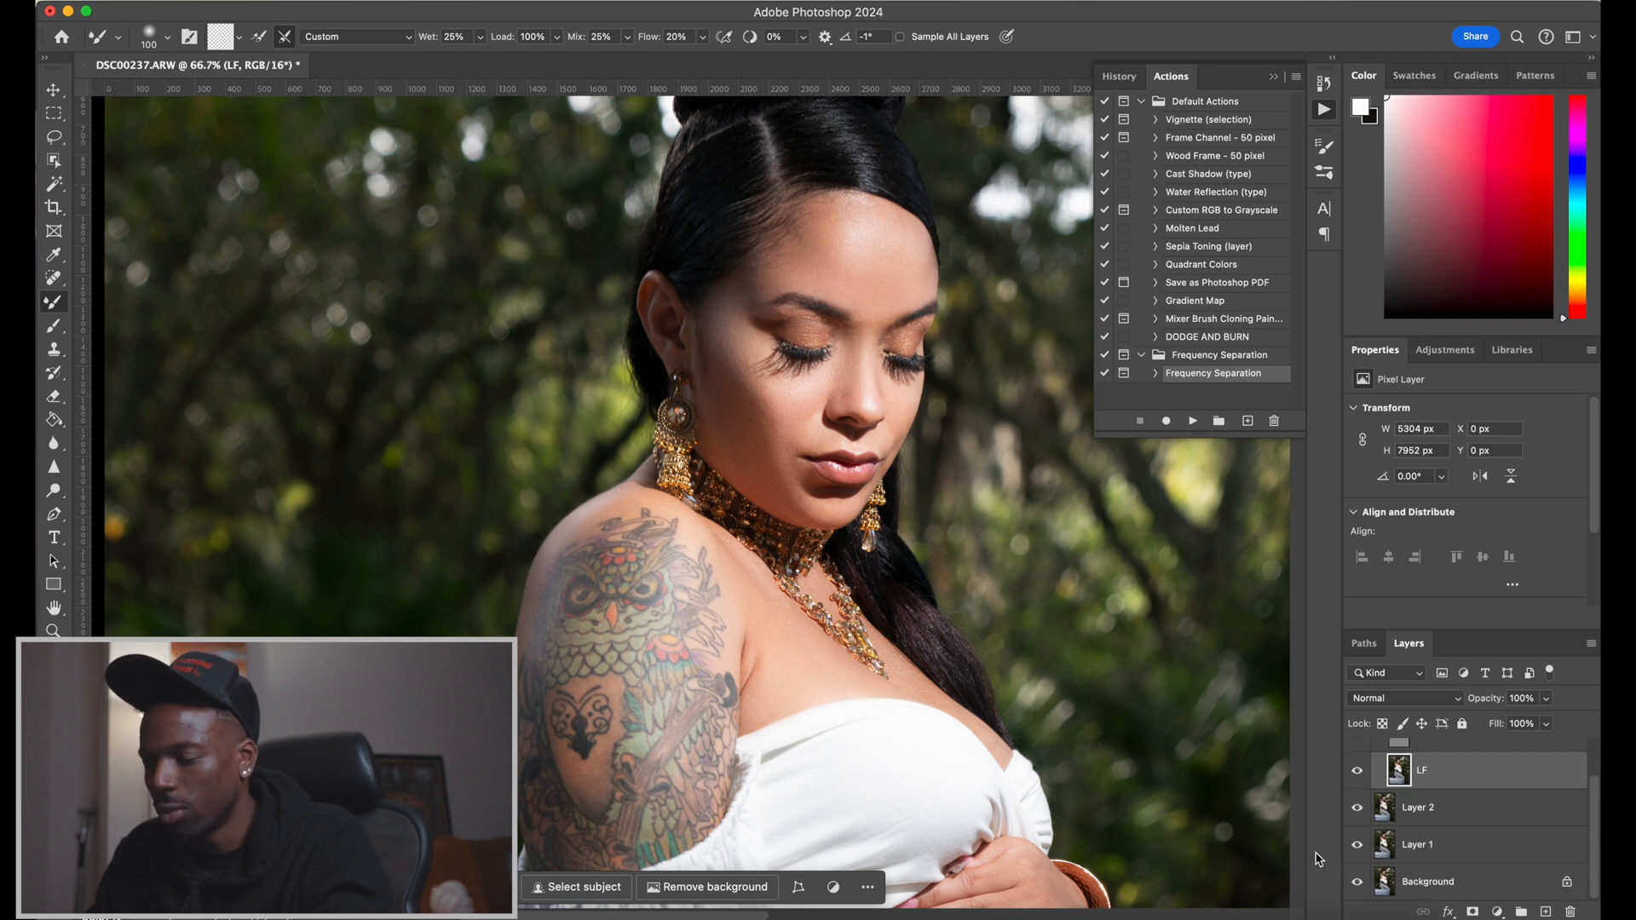
pyautogui.keyDown('alt'); pyautogui.click(1357, 846); pyautogui.keyUp('alt')
pyautogui.keyDown('alt'); pyautogui.click(1357, 846); pyautogui.keyUp('alt')
pyautogui.keyDown('alt'); pyautogui.click(1358, 846); pyautogui.keyUp('alt')
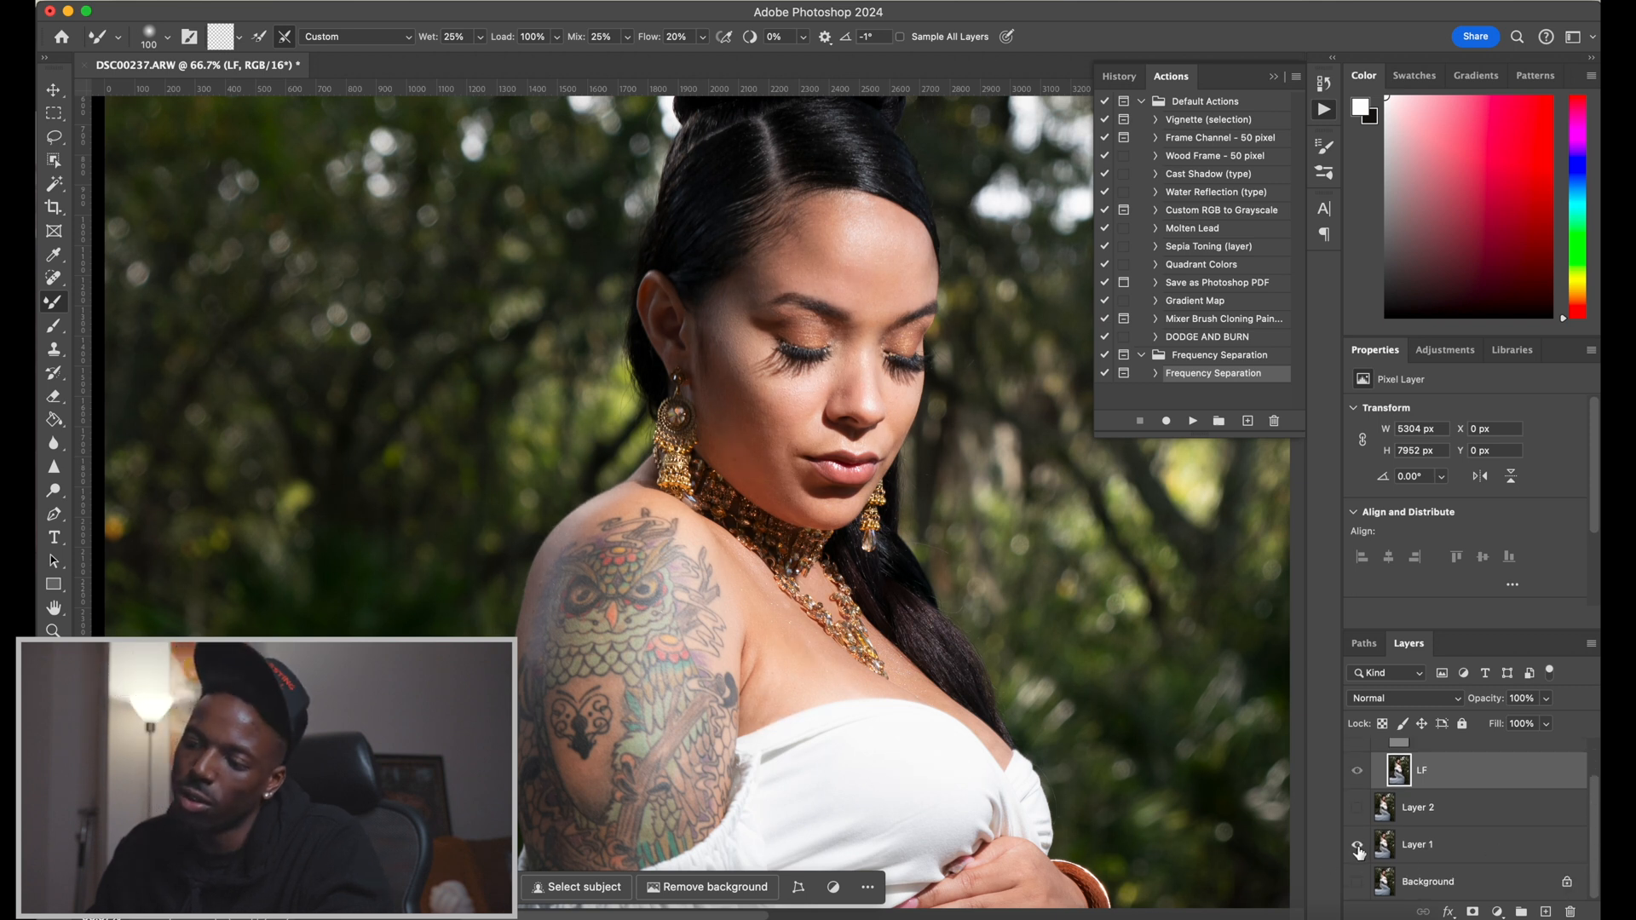
pyautogui.keyDown('alt'); pyautogui.click(1357, 845); pyautogui.keyUp('alt')
pyautogui.keyDown('alt'); pyautogui.click(1357, 845); pyautogui.keyUp('alt')
pyautogui.keyDown('alt'); pyautogui.click(1358, 845); pyautogui.keyUp('alt')
pyautogui.keyDown('alt'); pyautogui.click(1358, 845); pyautogui.keyUp('alt')
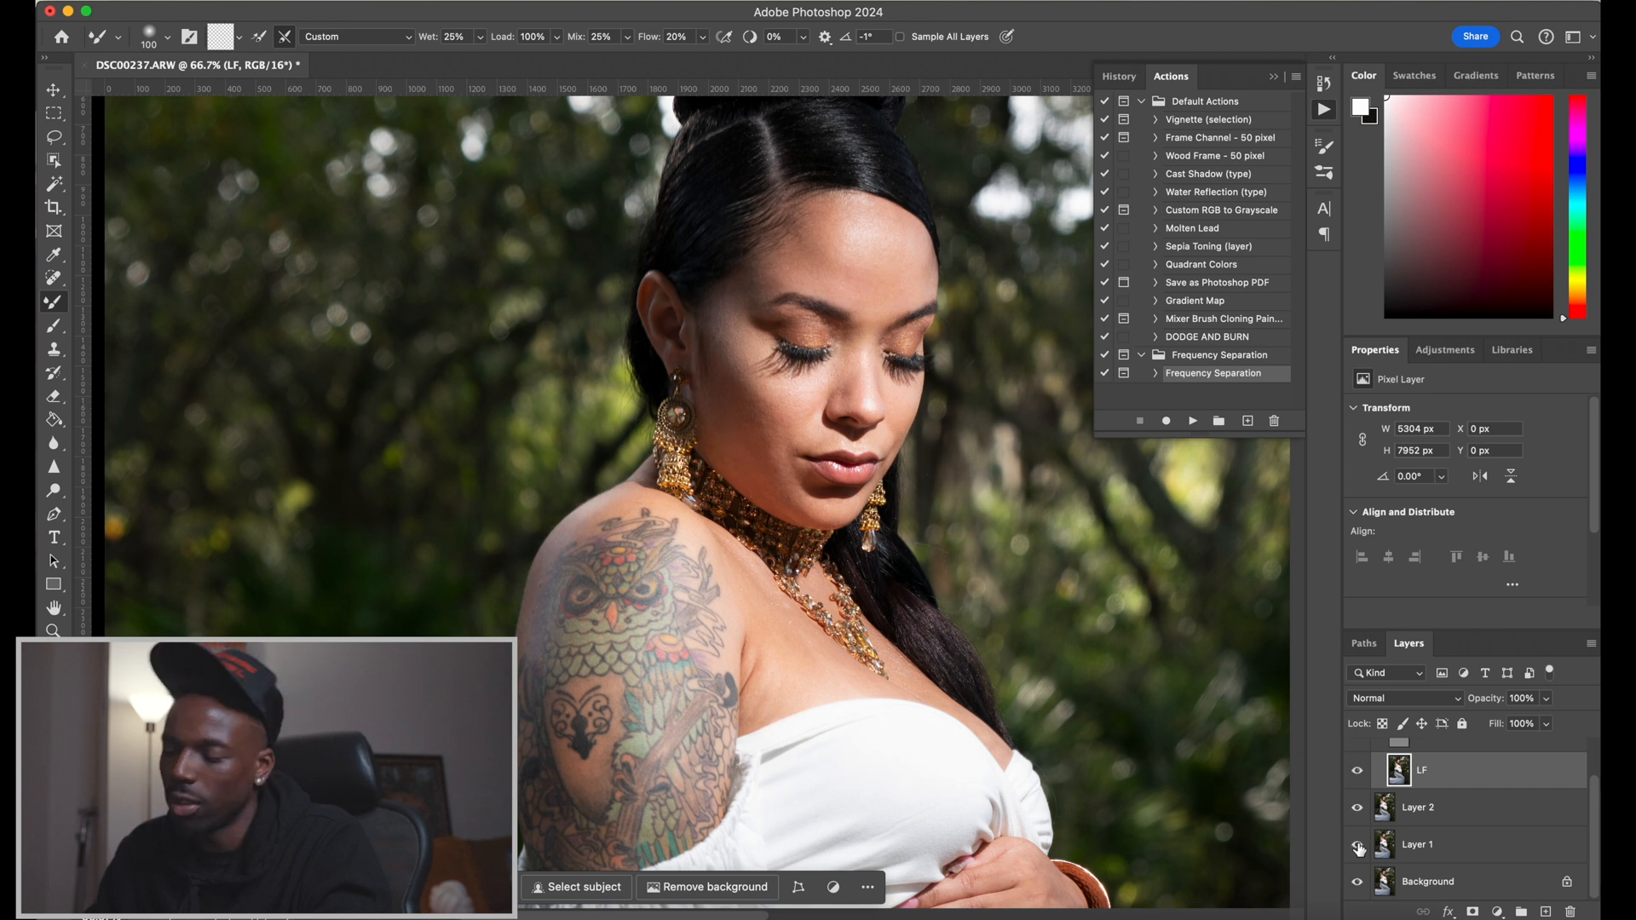
pyautogui.keyDown('alt'); pyautogui.click(1358, 846); pyautogui.keyUp('alt')
pyautogui.keyDown('alt'); pyautogui.click(1358, 845); pyautogui.keyUp('alt')
pyautogui.keyDown('alt'); pyautogui.click(1358, 845); pyautogui.keyUp('alt')
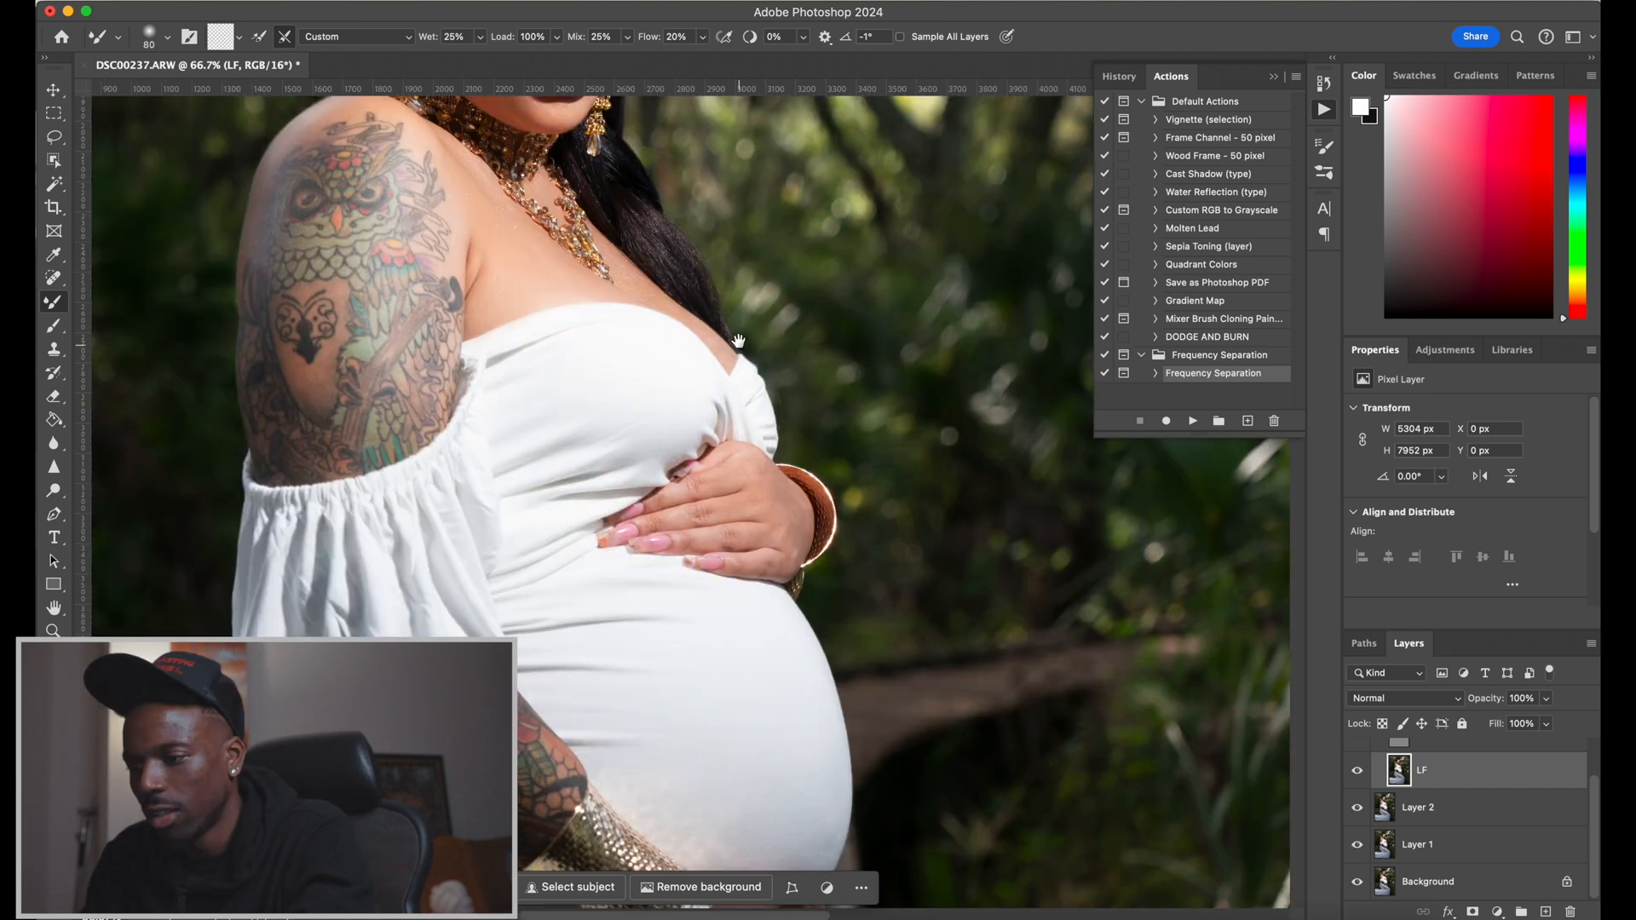
# Refine the skin around the nose and mouth on the LF layer with a 60 px Mixer Brush
pyautogui.scroll(5, 736, 351)
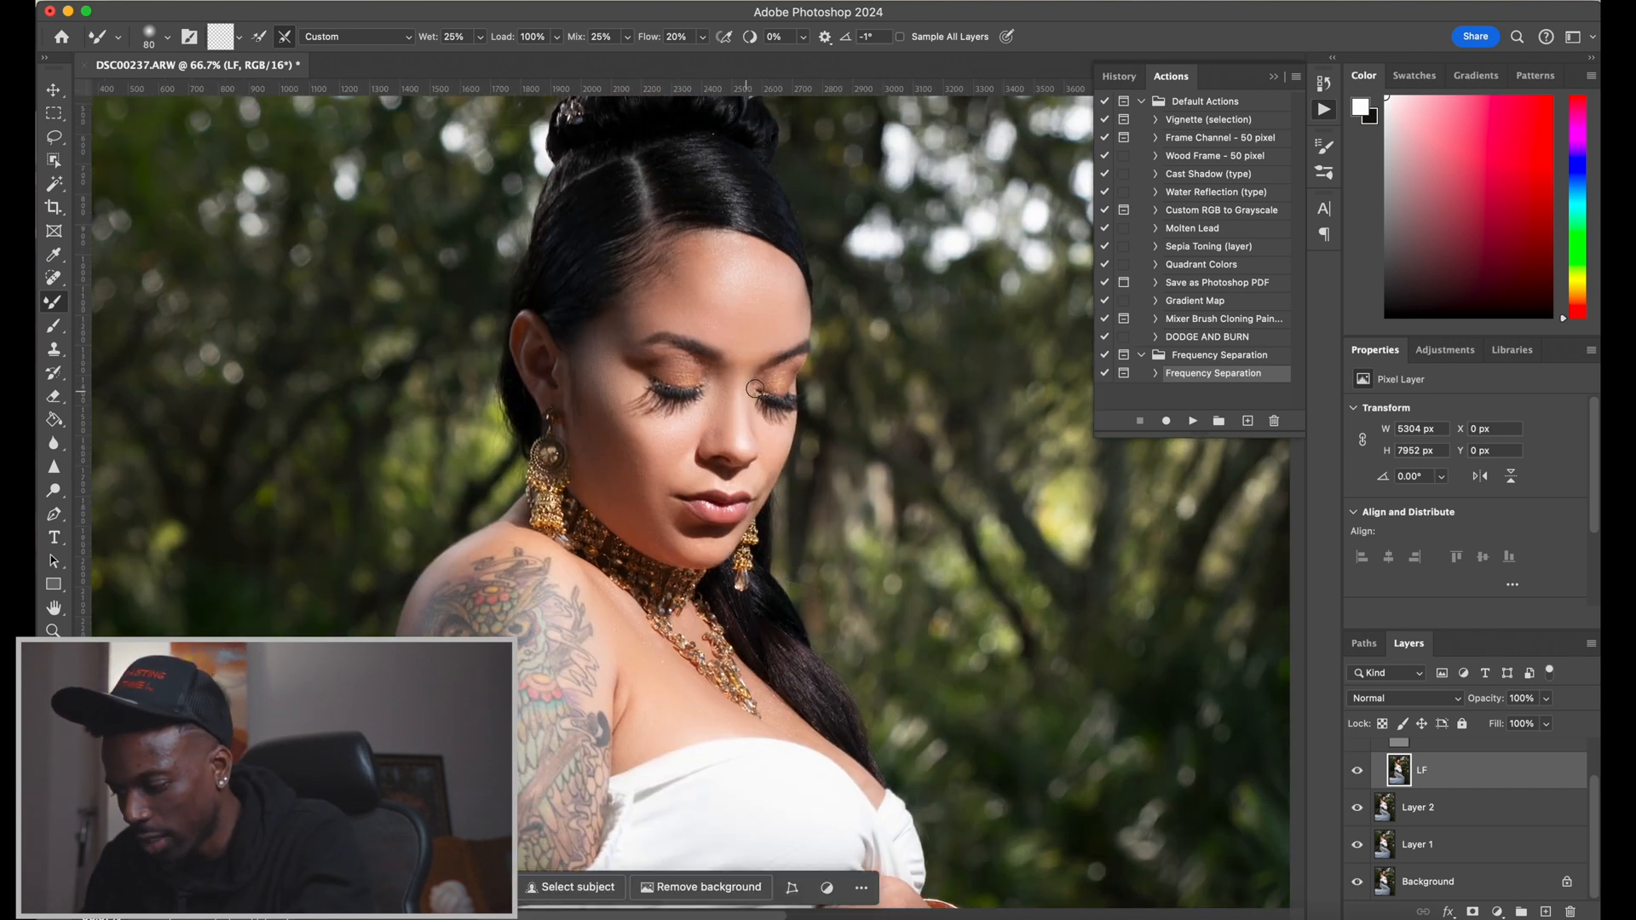
pyautogui.press('[')
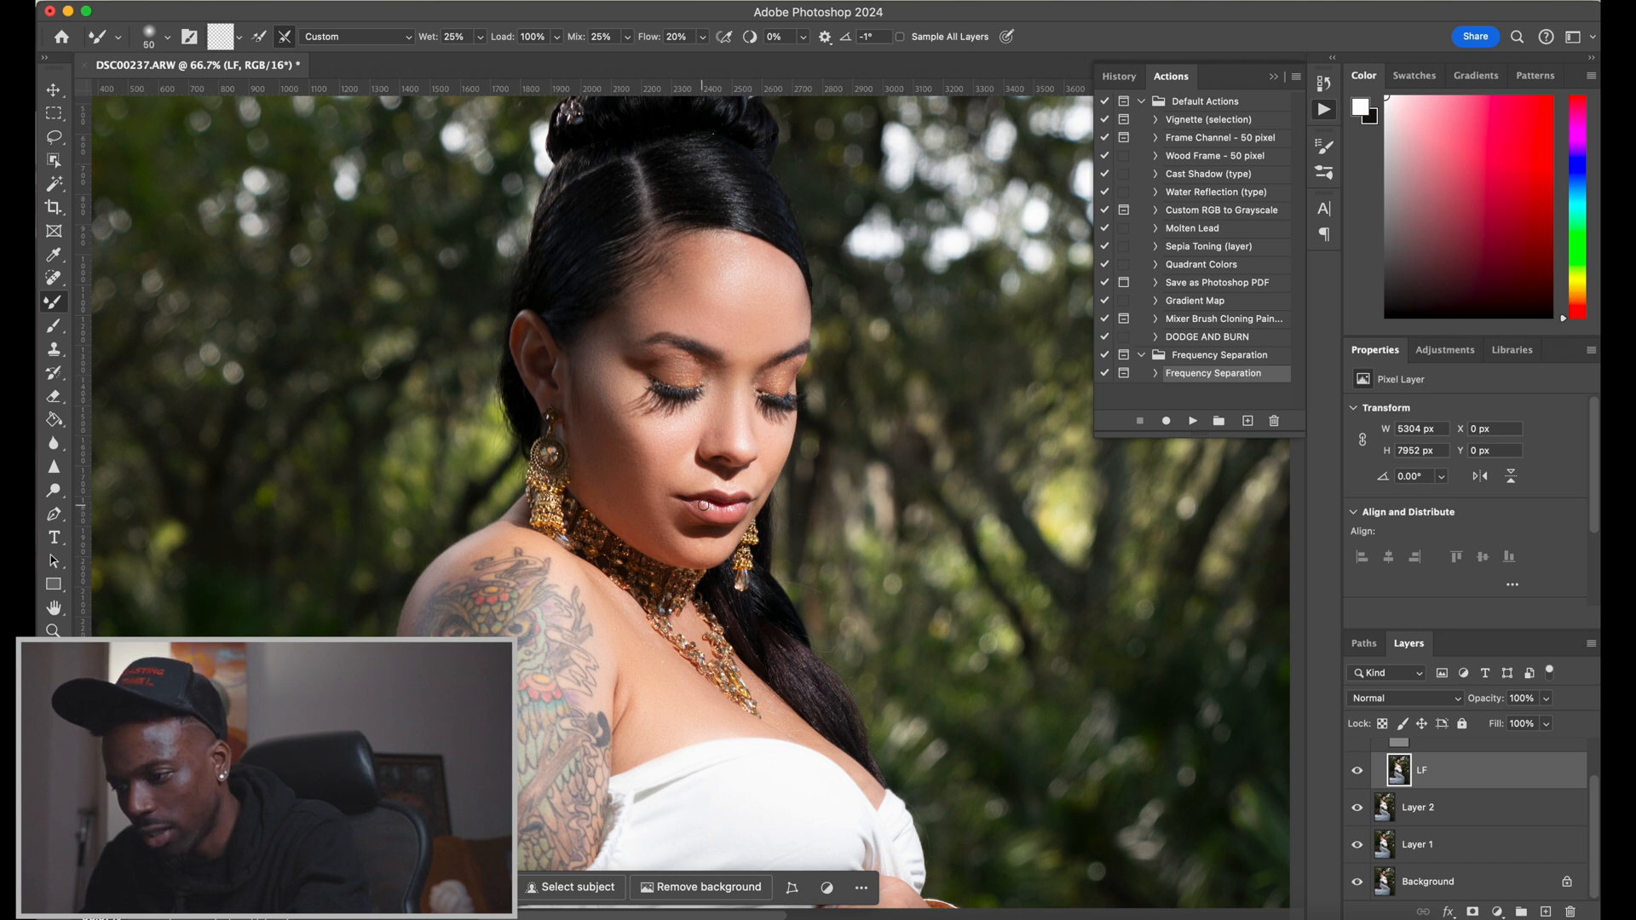
# Soften the dress creases around the hip on the LF layer with the Mixer Brush at 250 to 500 px
pyautogui.press('super+minus')
pyautogui.press('super+minus')
pyautogui.press('super+minus')
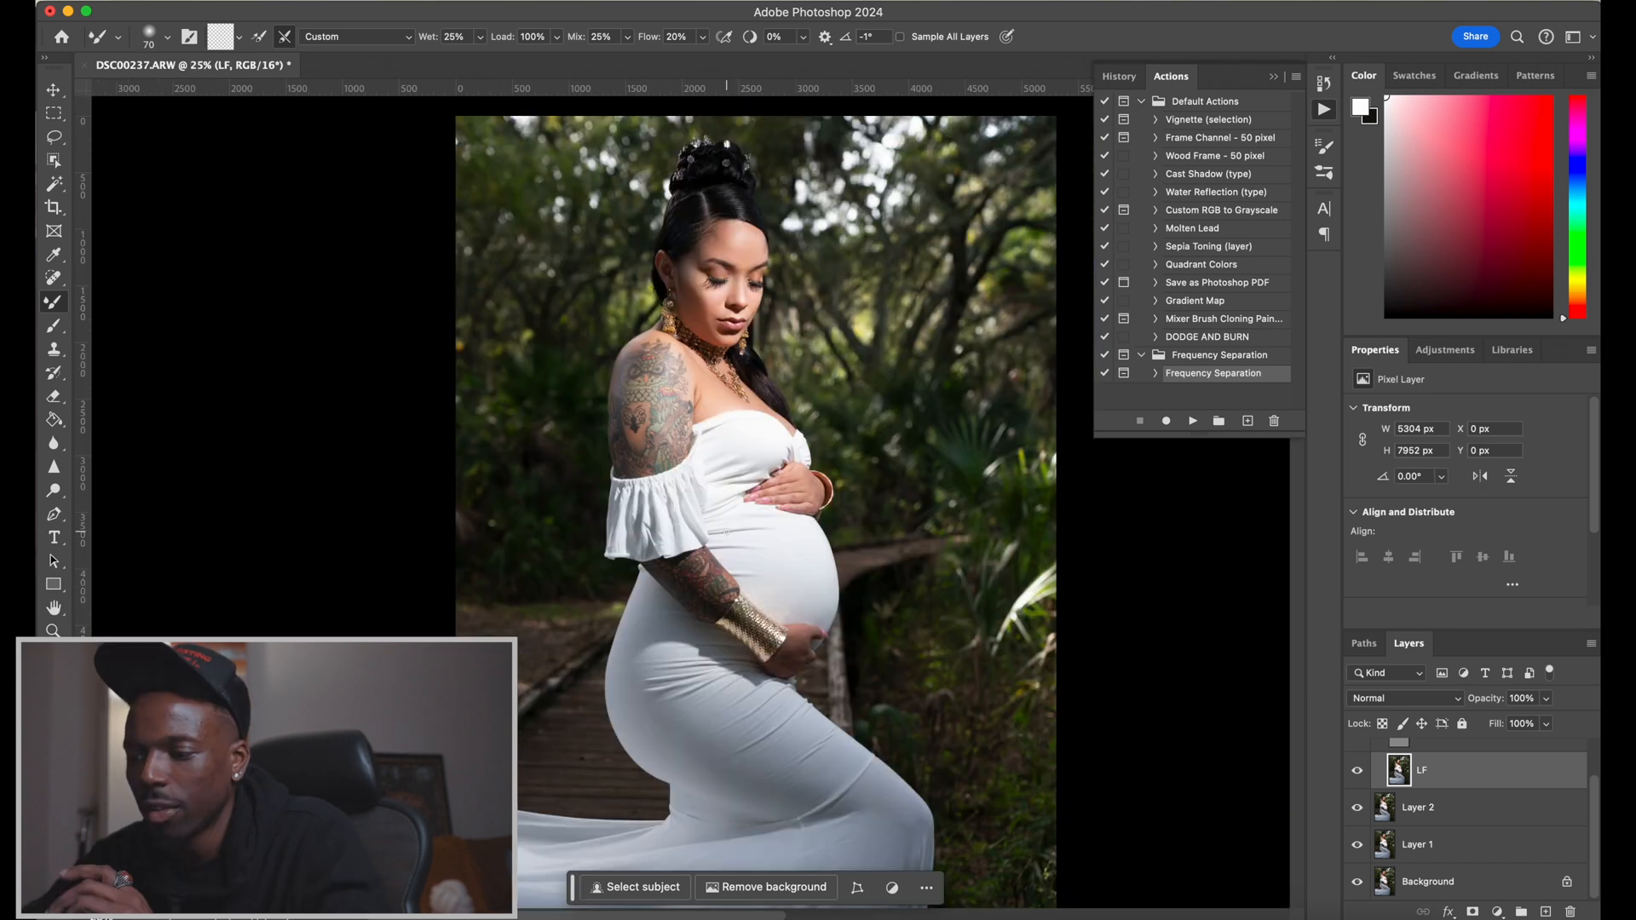
pyautogui.scroll(-3, 725, 534)
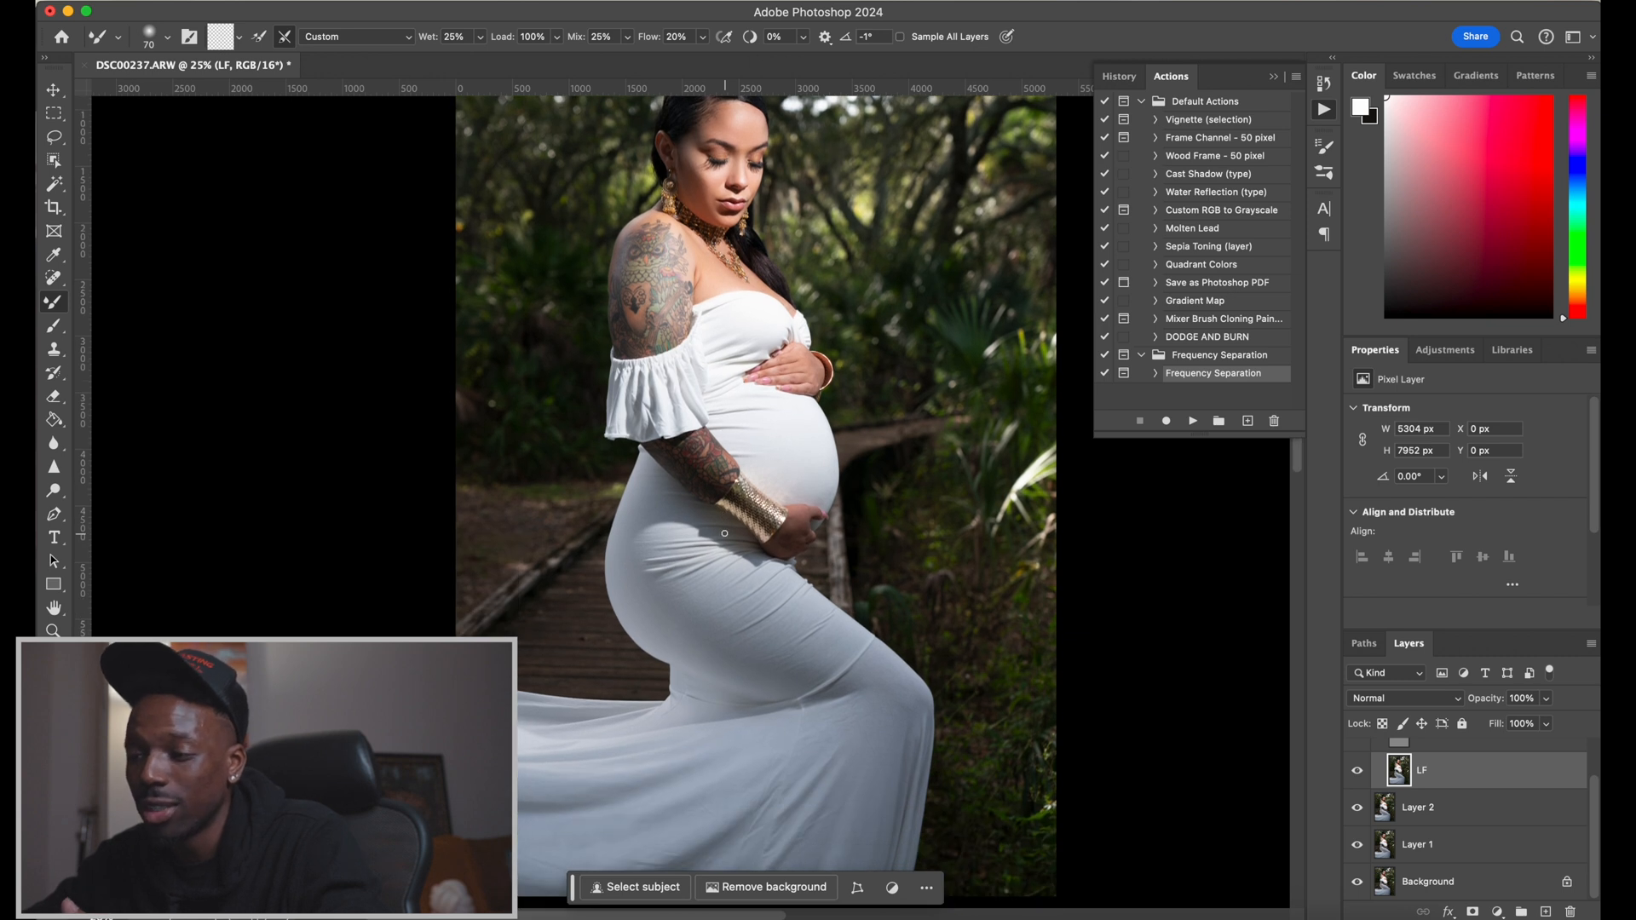
pyautogui.scroll(-3, 725, 534)
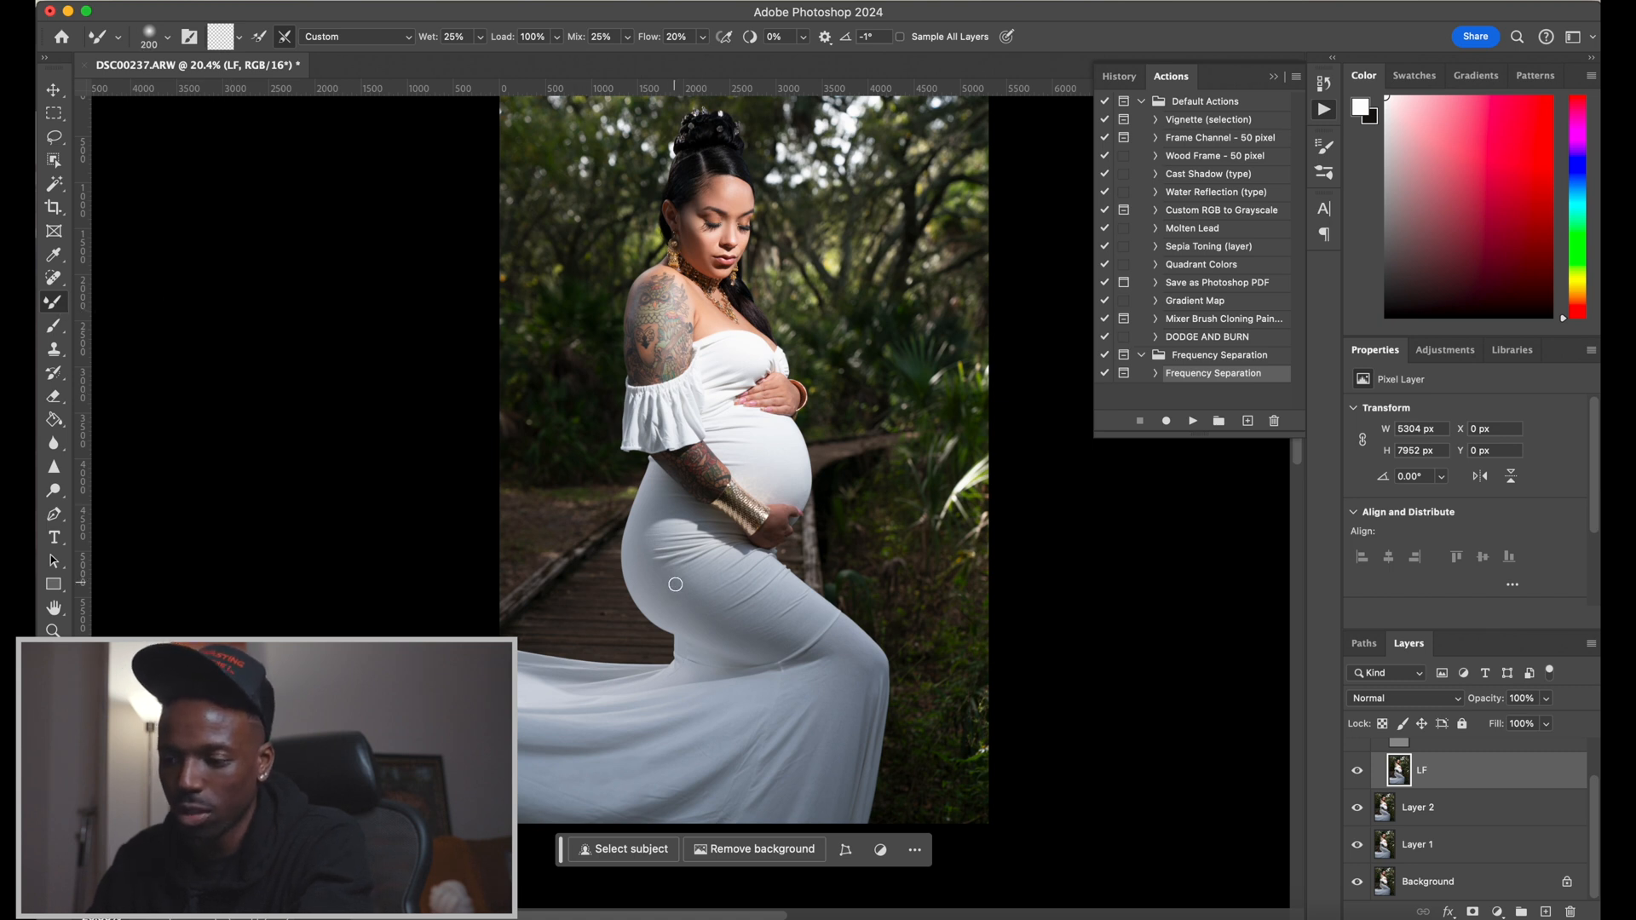
pyautogui.press(']')
pyautogui.press(']')
pyautogui.press(']')
pyautogui.press(']')
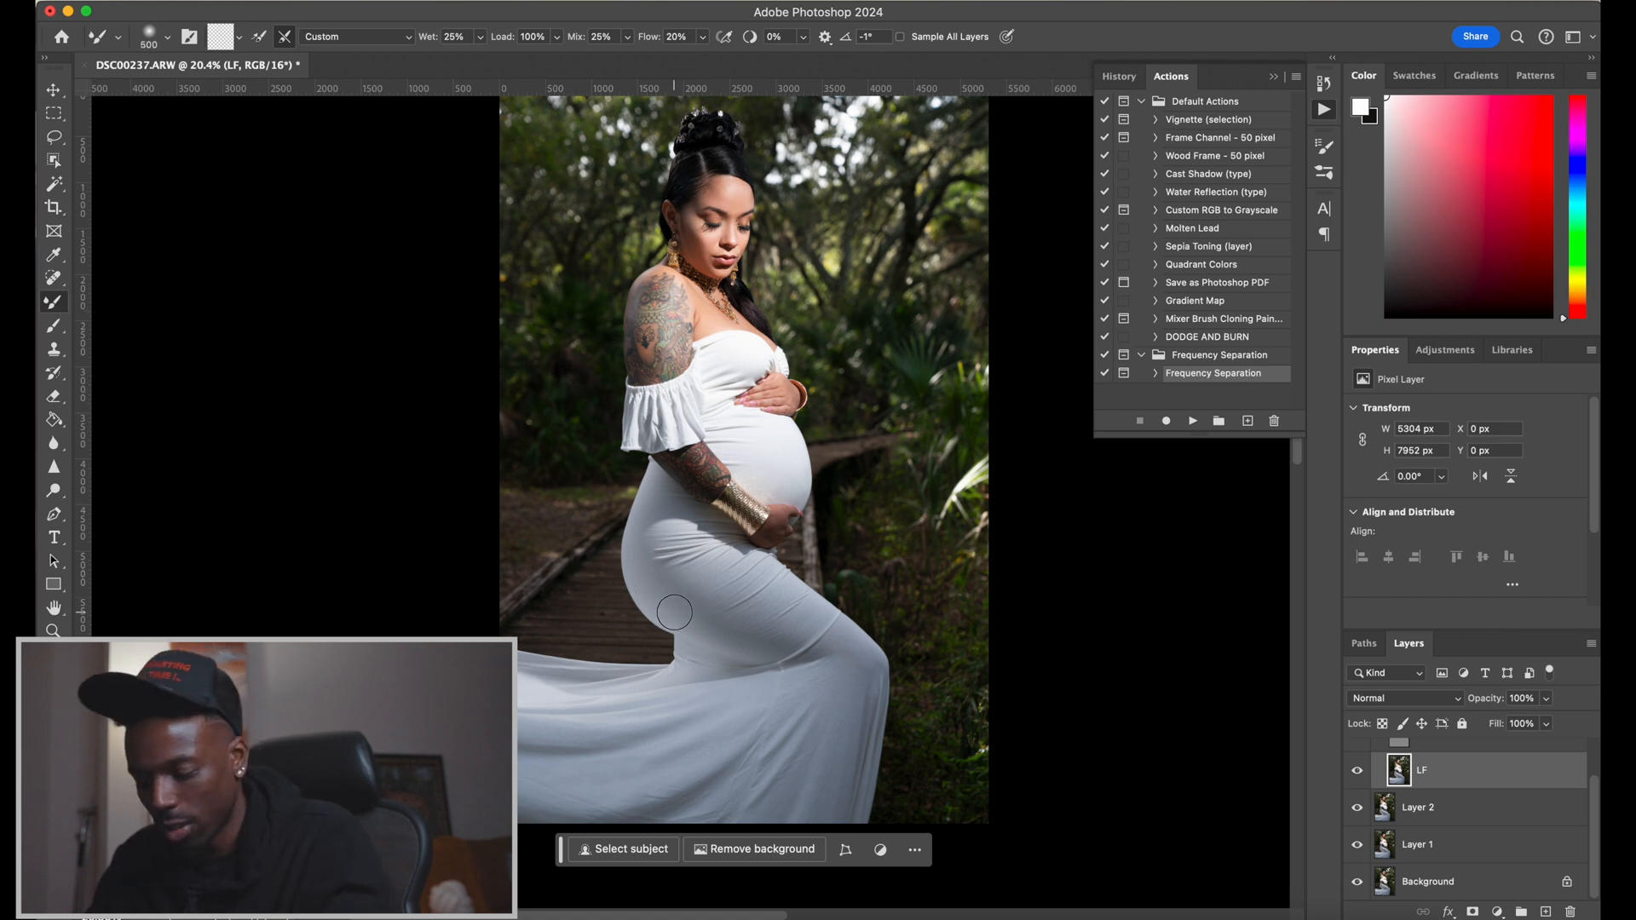
pyautogui.press('[')
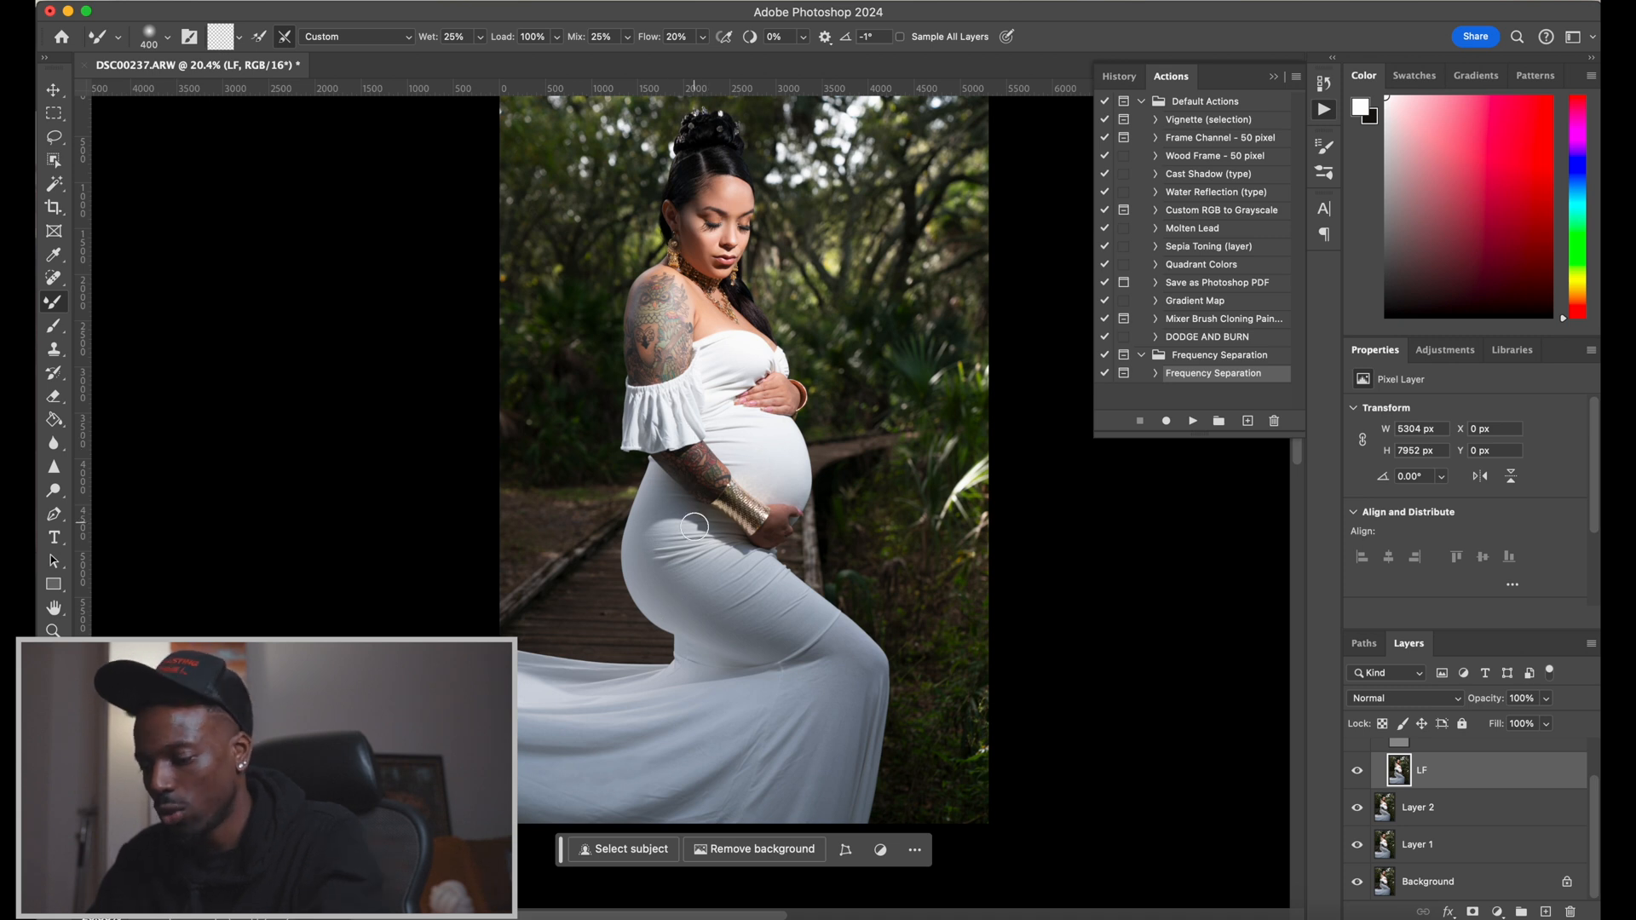
pyautogui.press('[')
pyautogui.press('[')
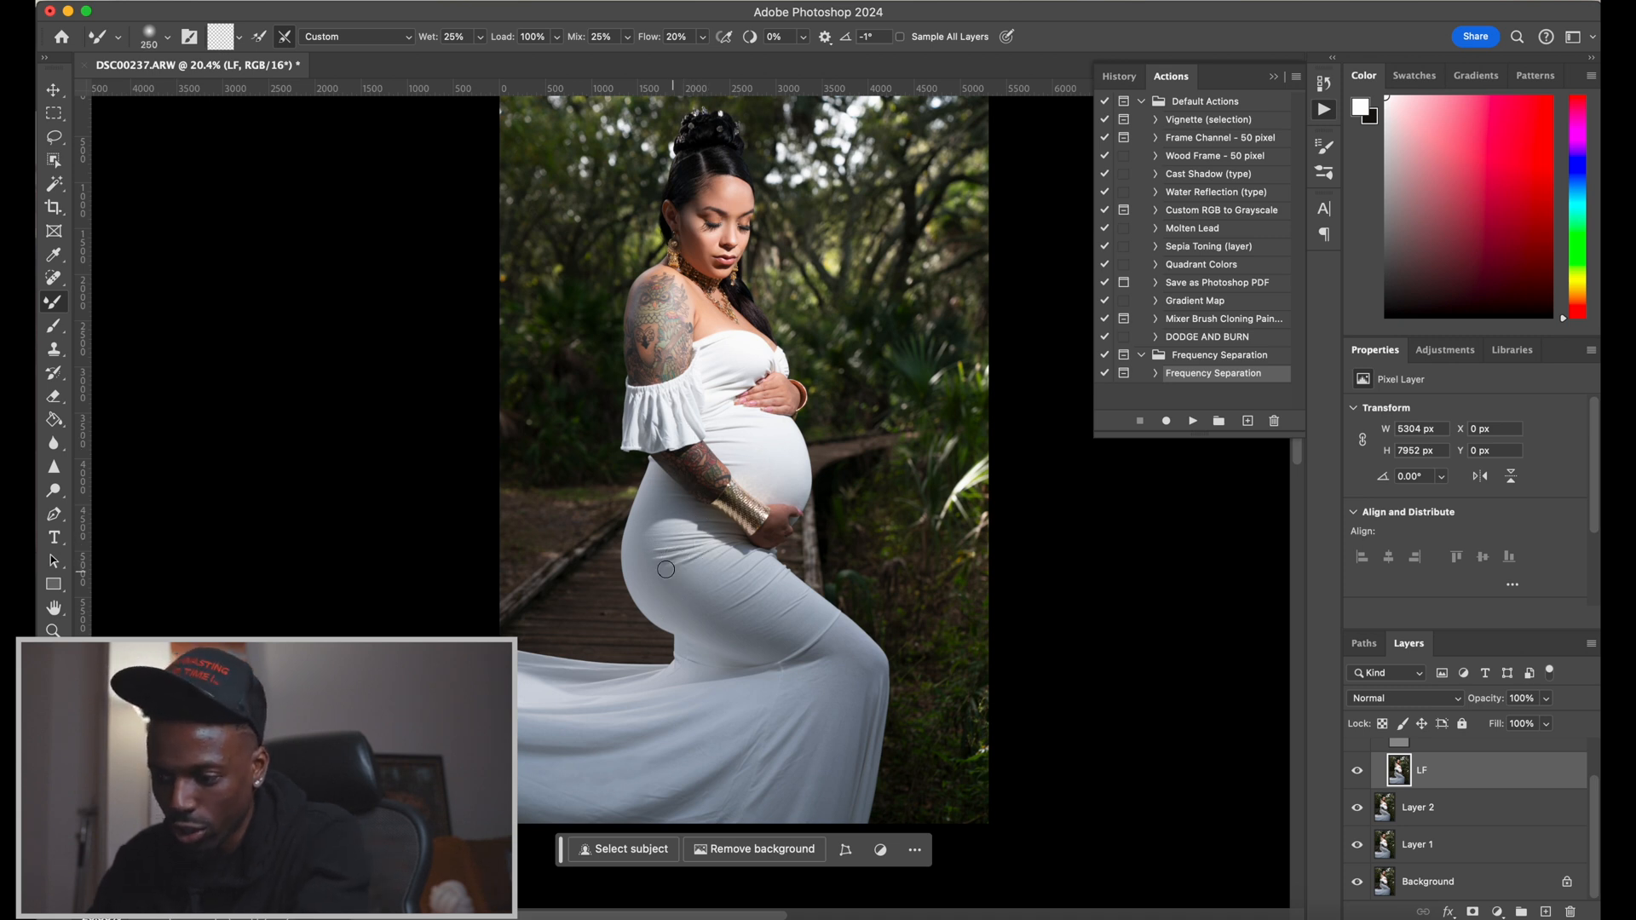
pyautogui.press(']')
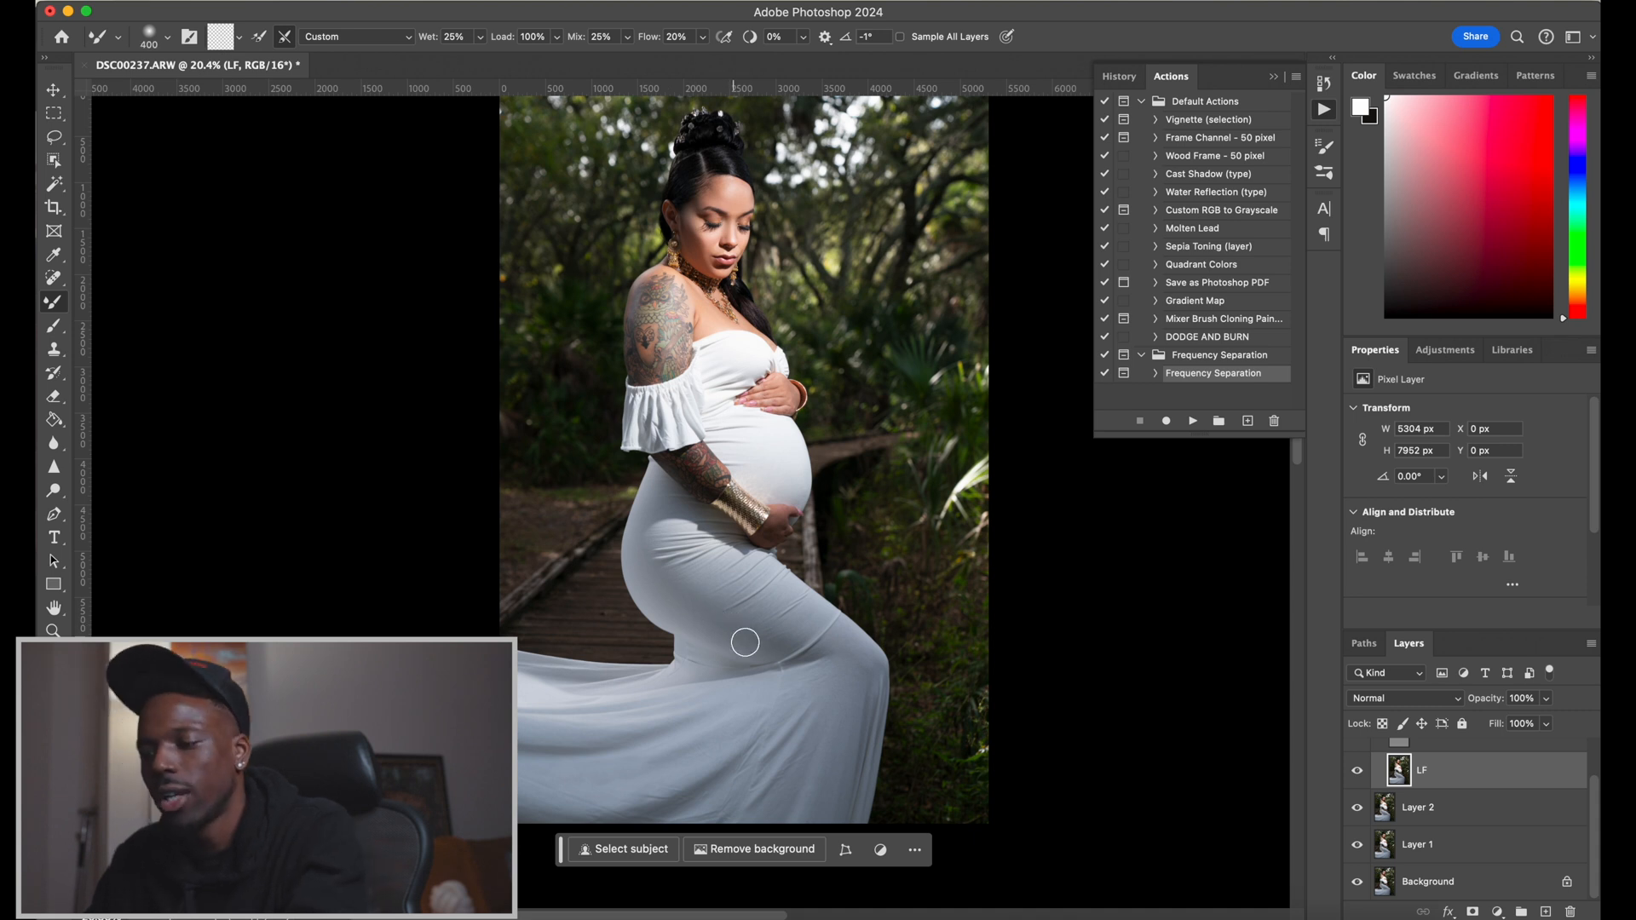
# Soften the dress creases along the hip and thigh down to the knee with the Mixer Brush at 300 to 500 px
pyautogui.press('[')
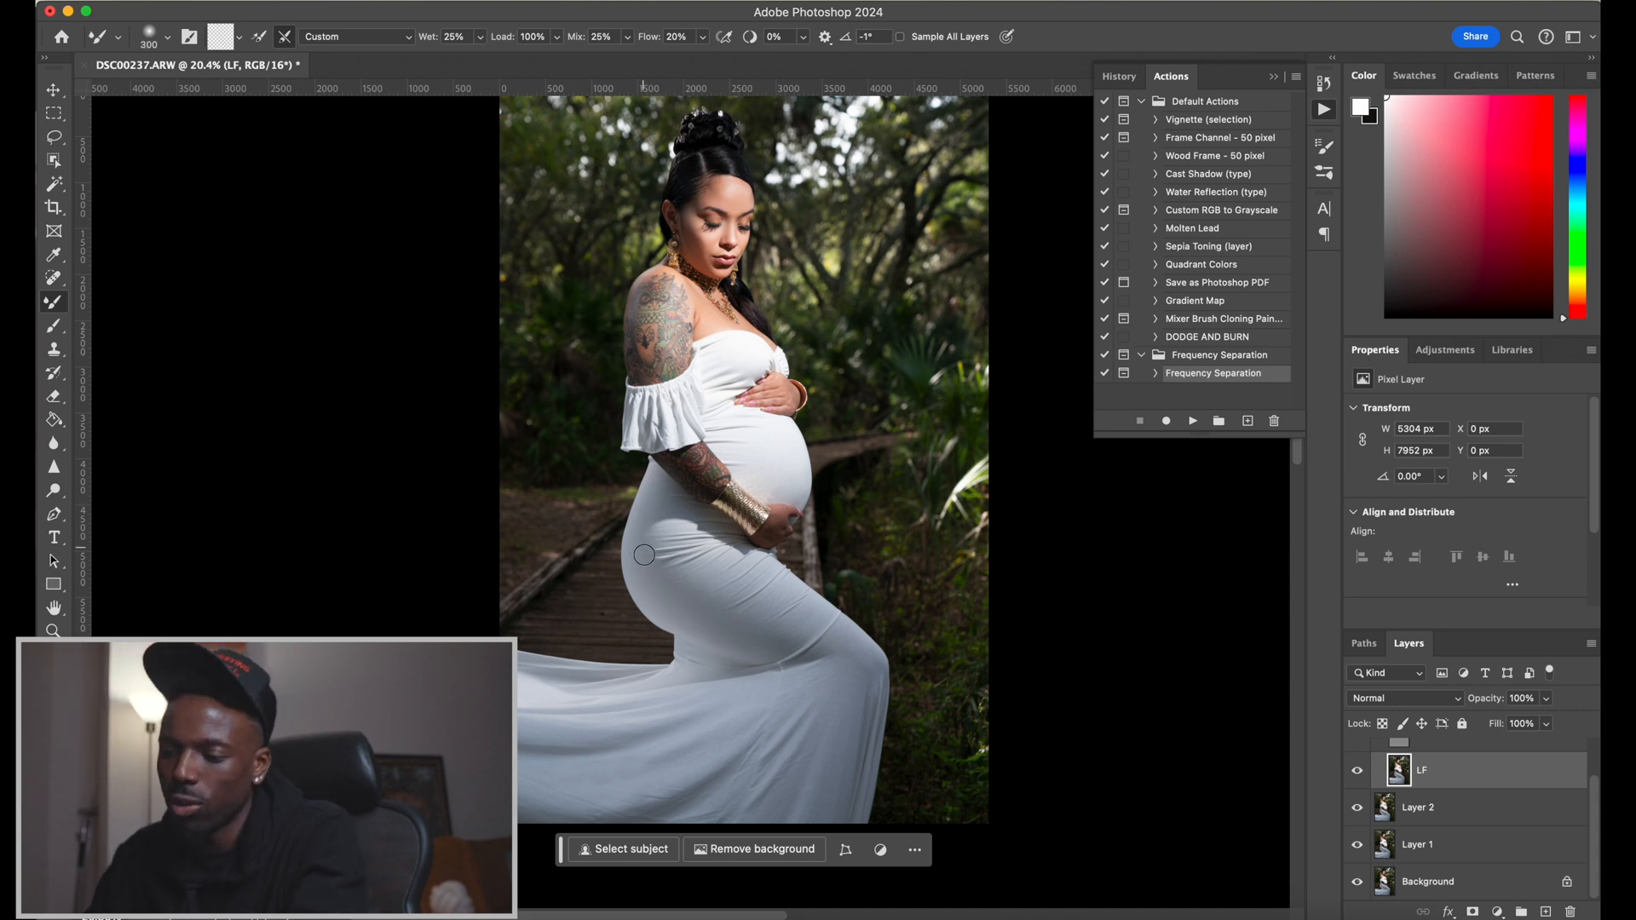
pyautogui.press(']')
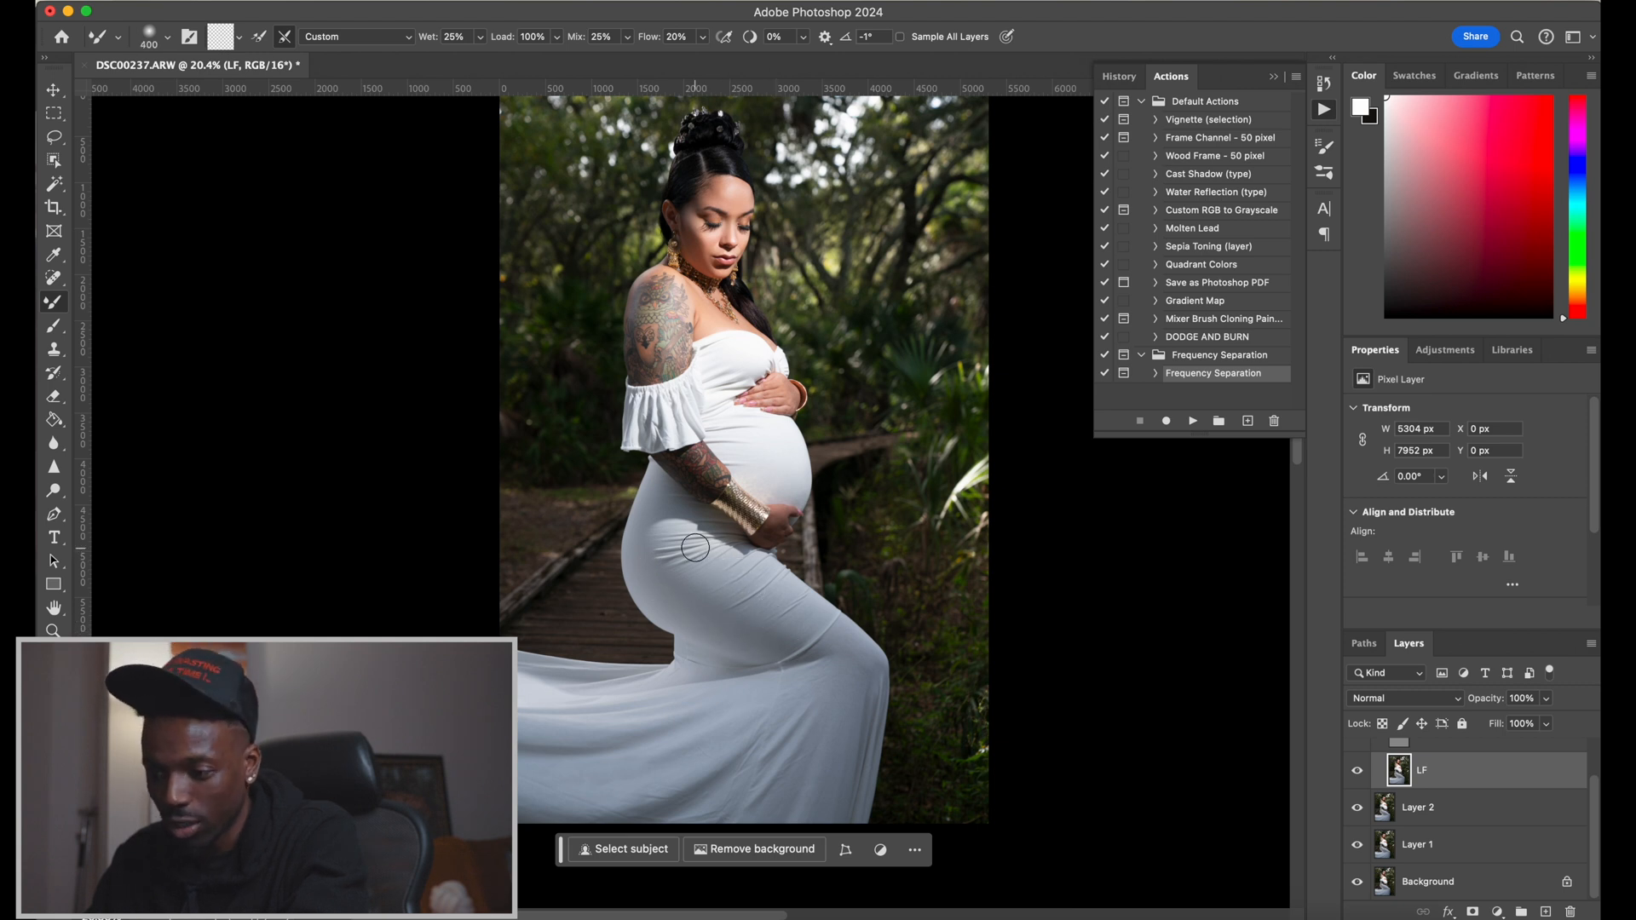
pyautogui.press(']')
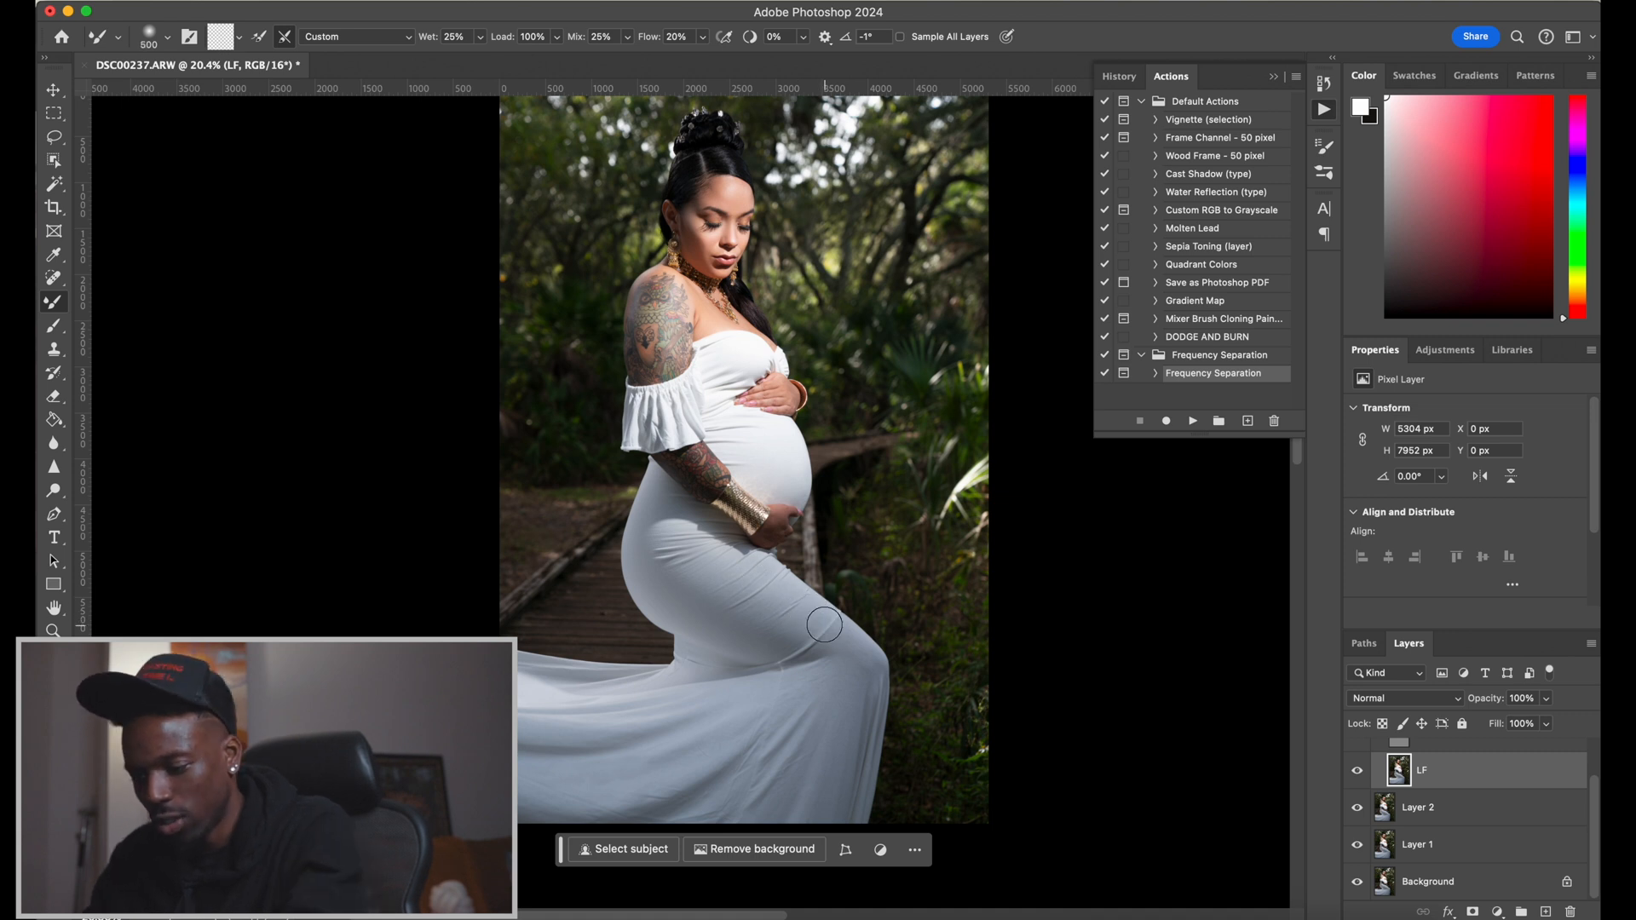
pyautogui.press(']')
pyautogui.press('[')
pyautogui.press('[')
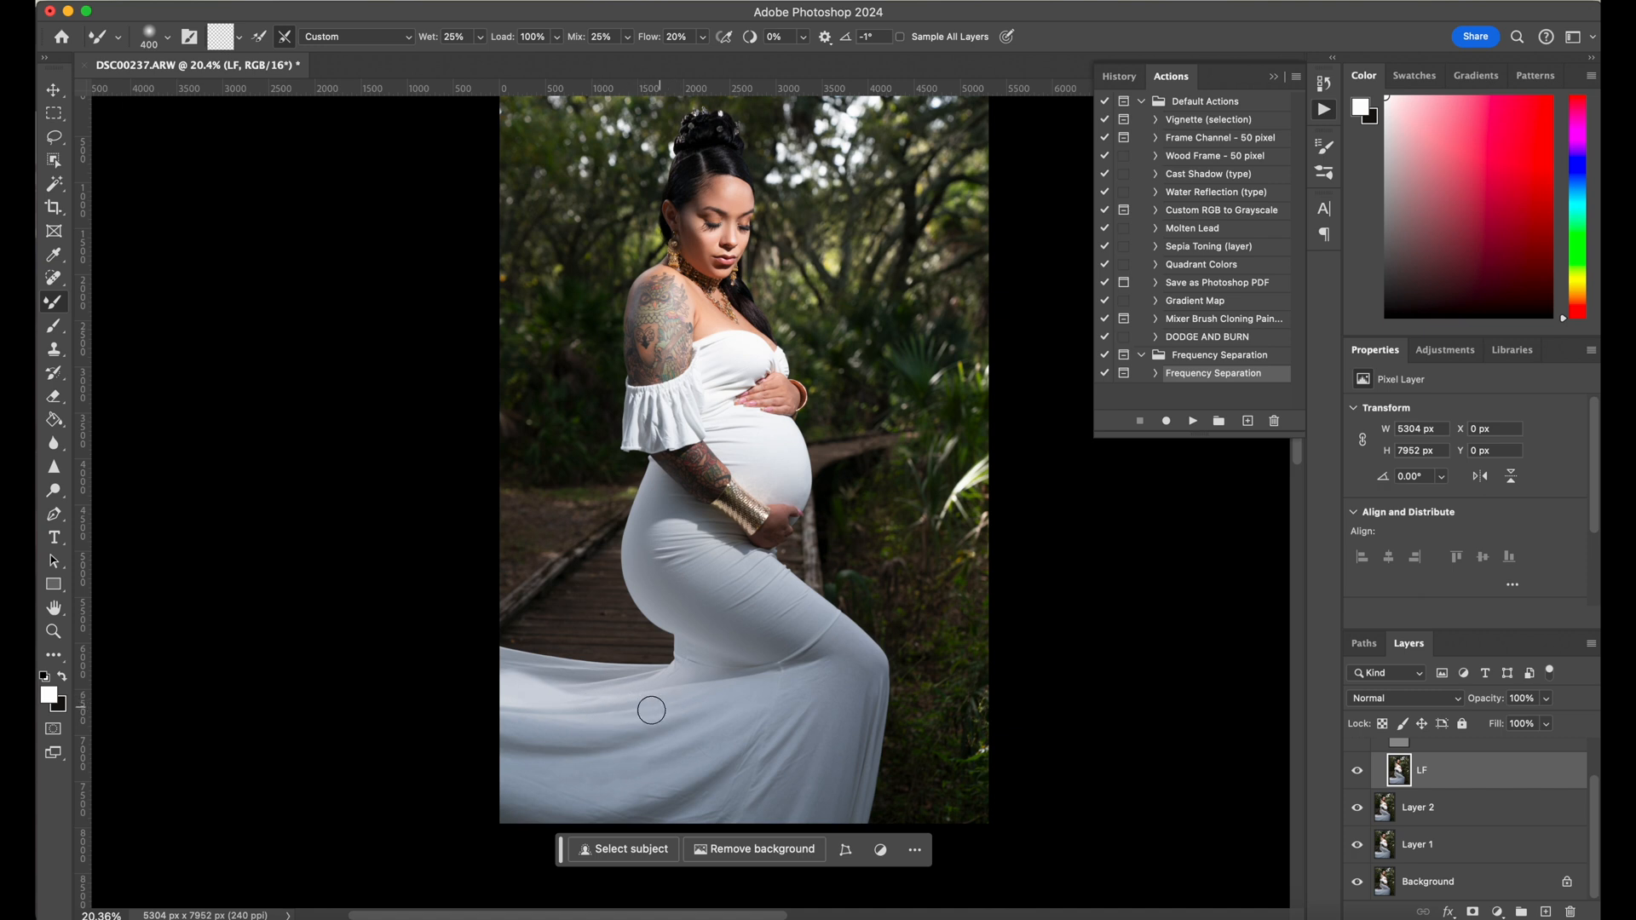
# Smooth the folds in the dress's train on the LF layer with a large Mixer Brush at 700 to 800 px
pyautogui.press(']')
pyautogui.press(']')
pyautogui.press(']')
pyautogui.press('[')
pyautogui.press('[')
pyautogui.press(']')
pyautogui.press(']')
pyautogui.press(']')
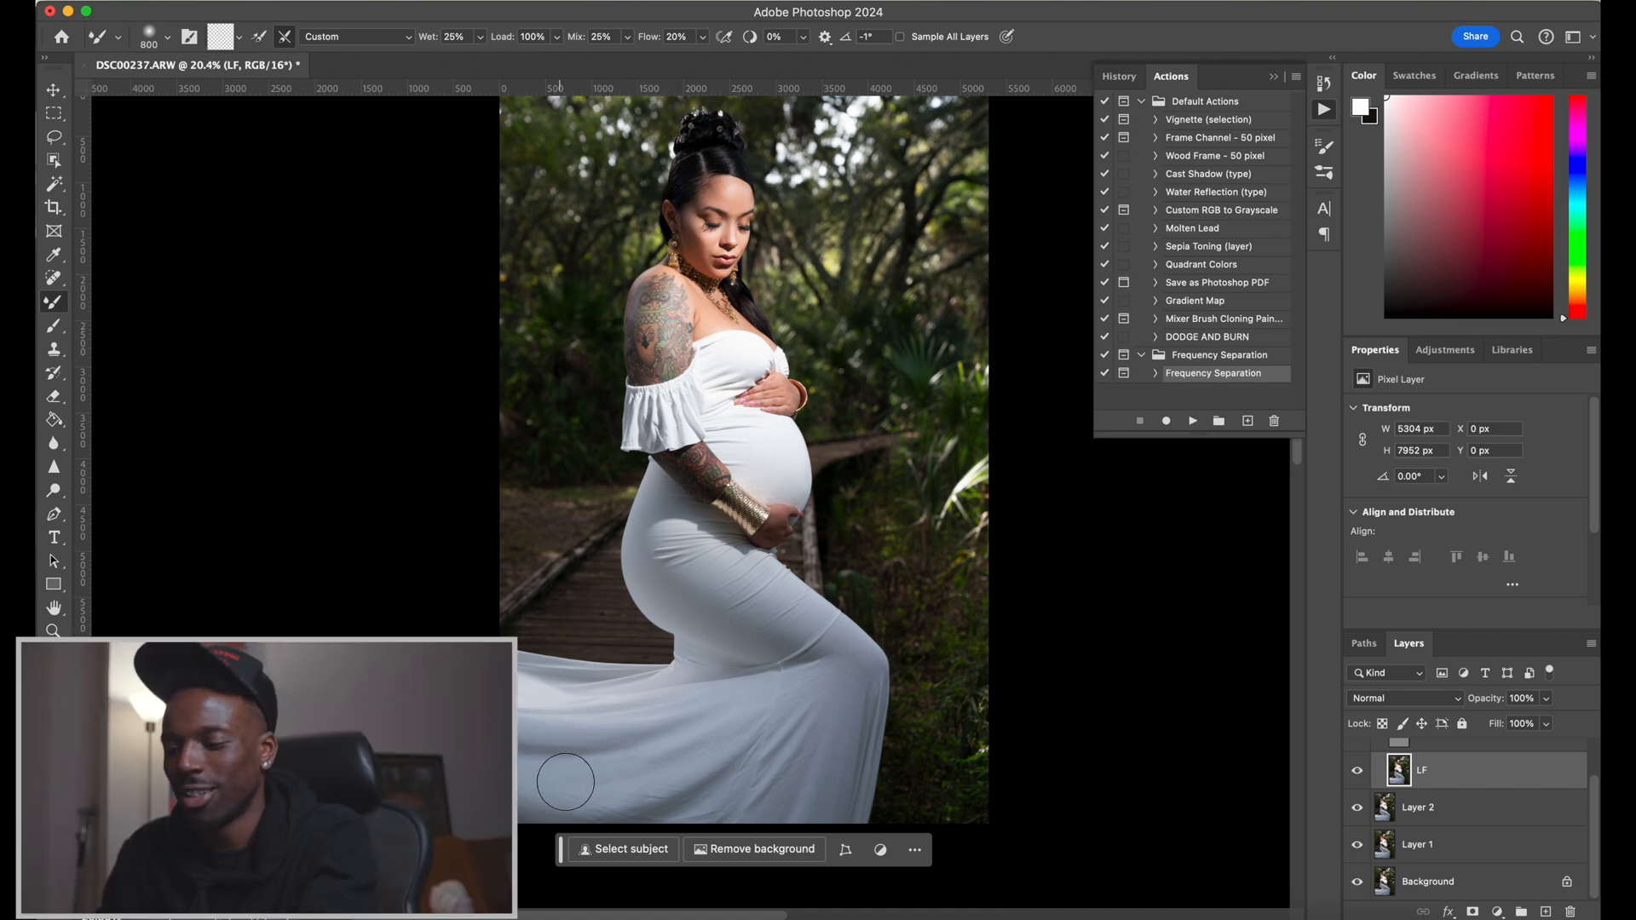
pyautogui.press('[')
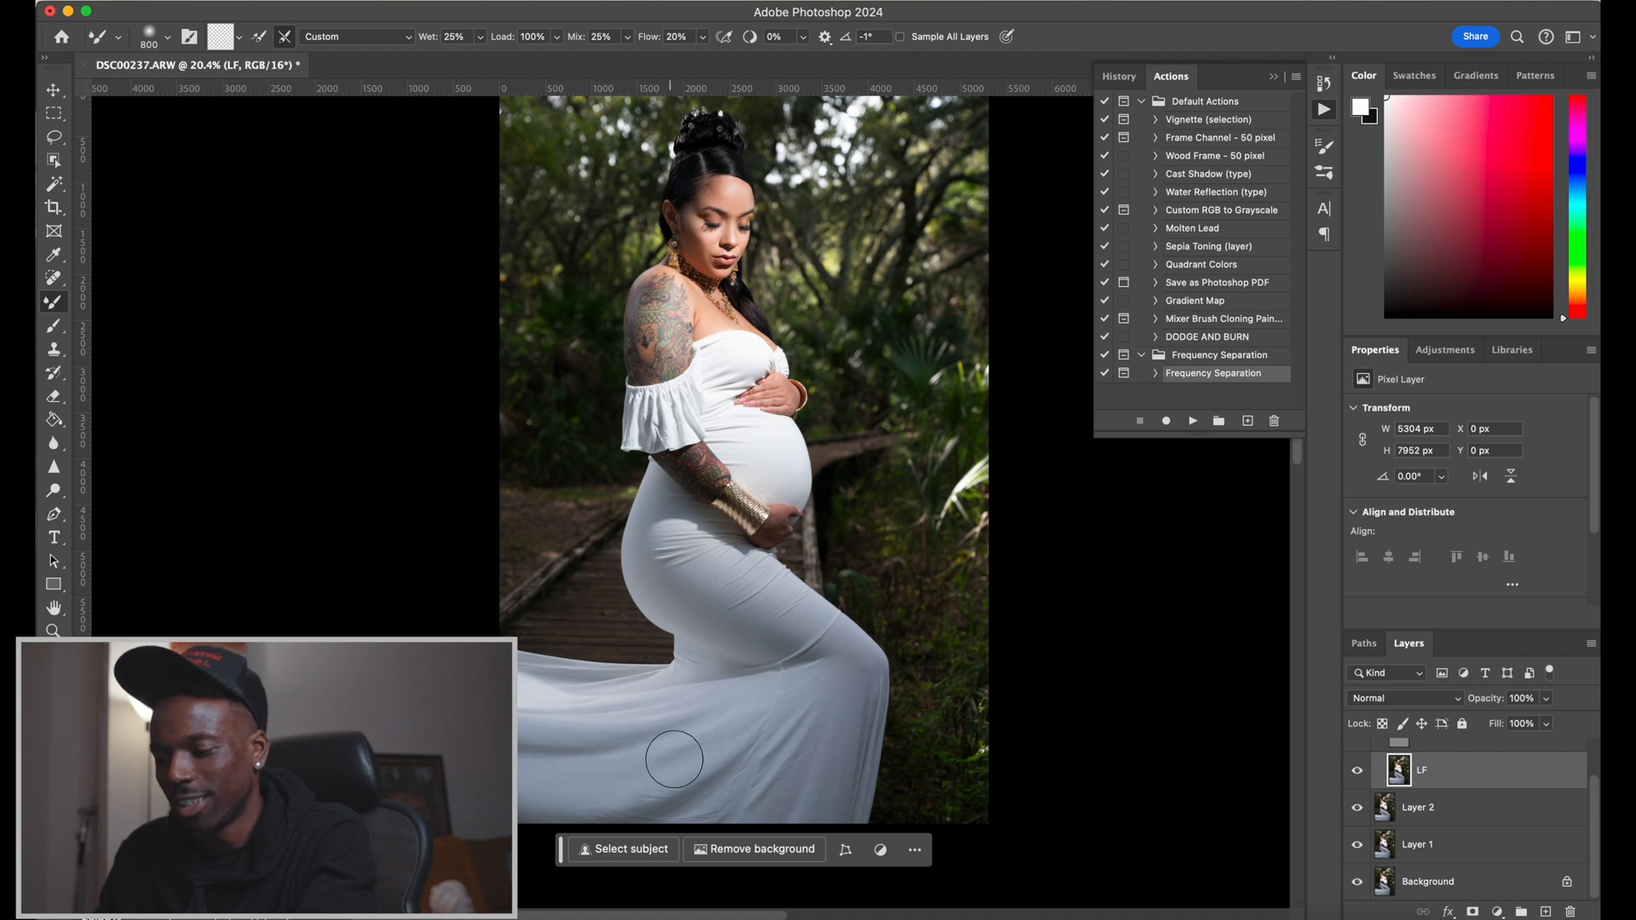
pyautogui.press('[')
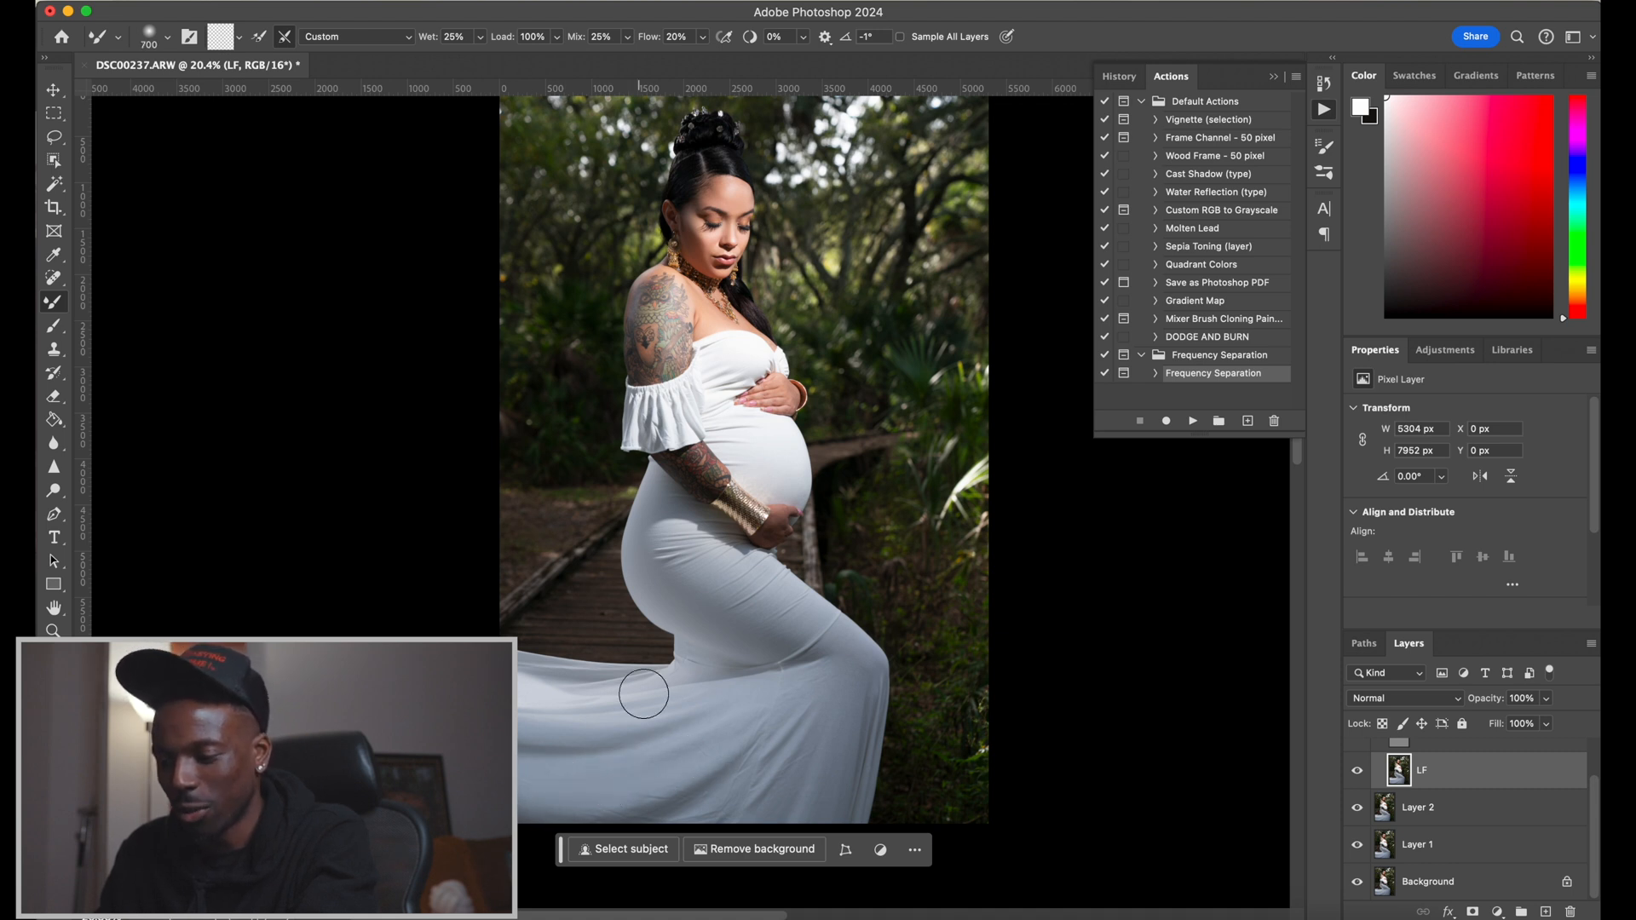
pyautogui.press('[')
pyautogui.moveTo(842, 849); pyautogui.dragTo(728, 589)
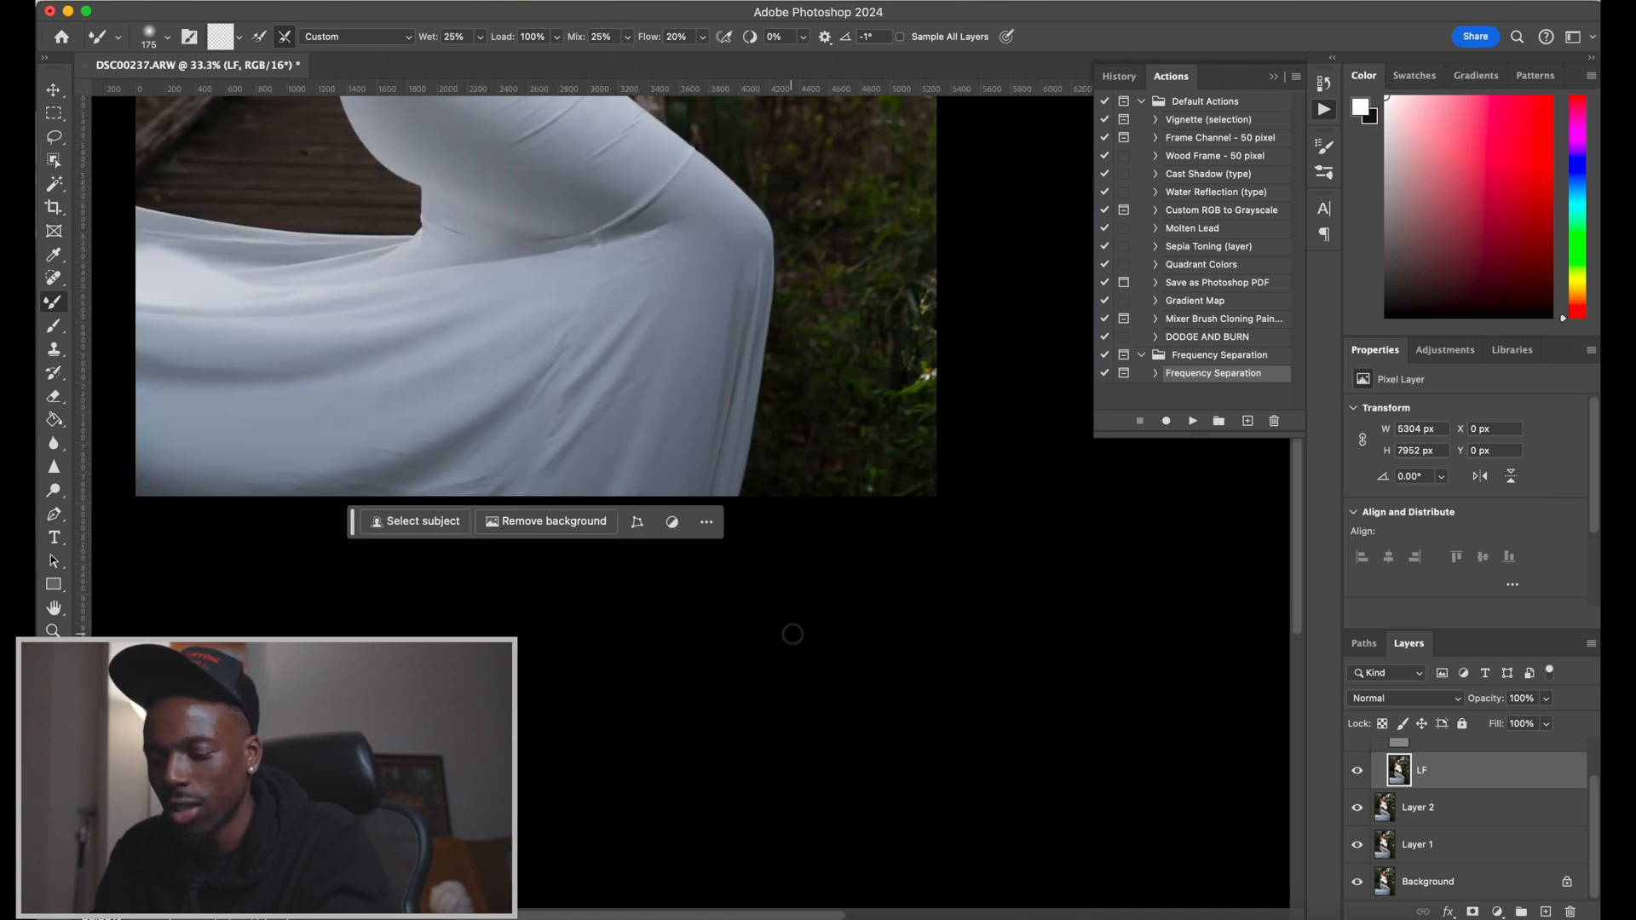
# Smooth the lower folds of the dress's train on the LF layer with a 175 px Mixer Brush
pyautogui.press('z')
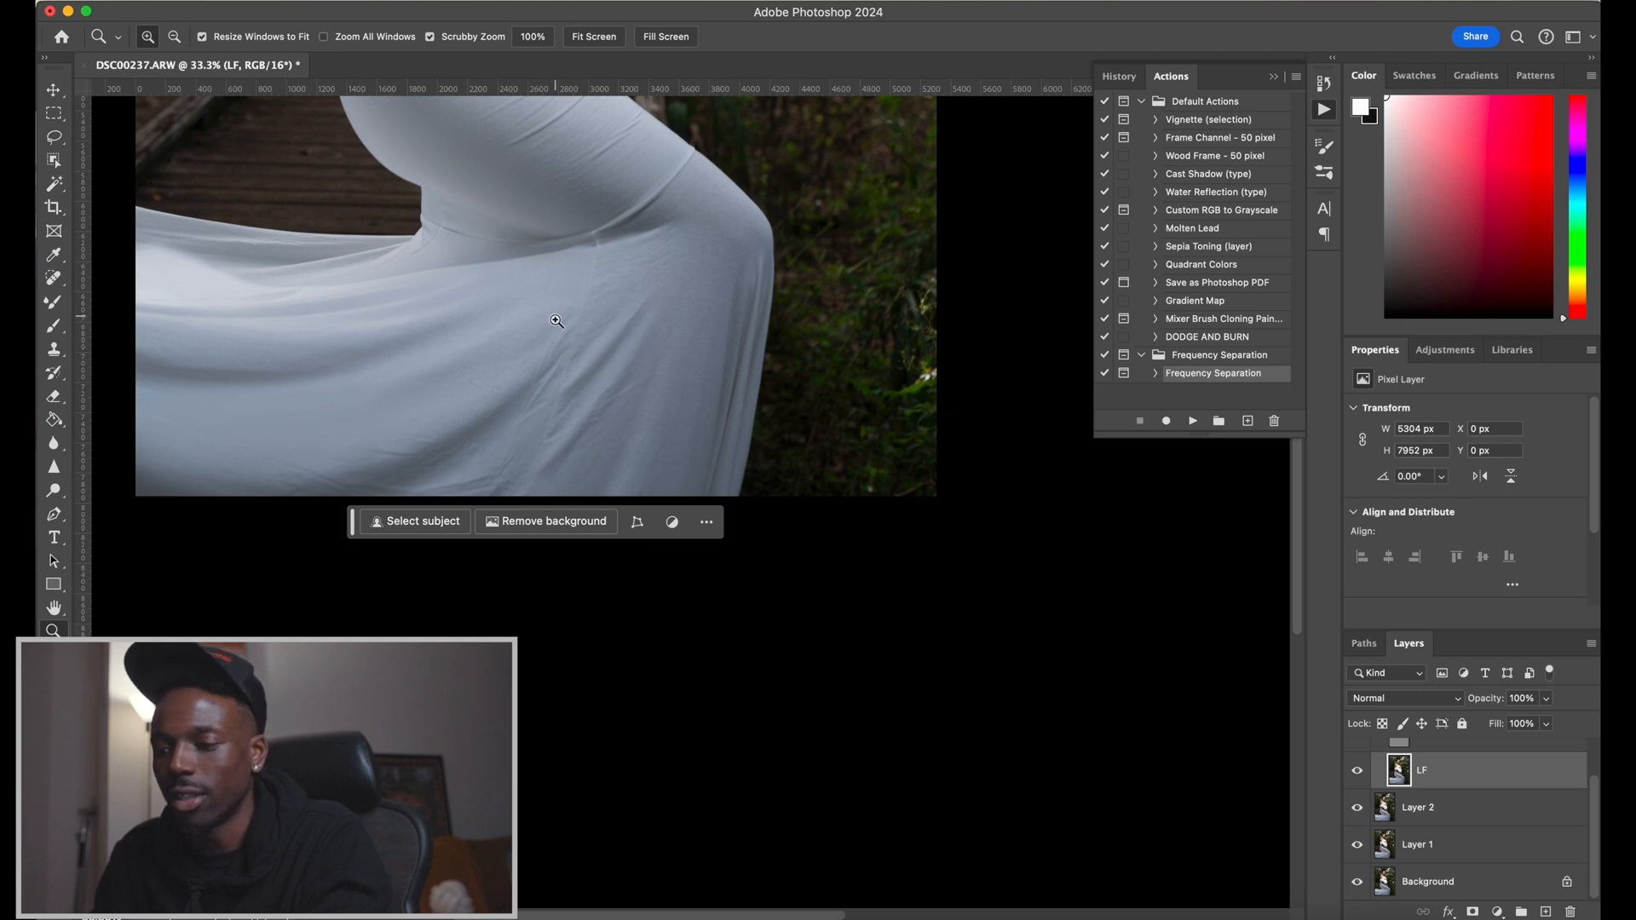
pyautogui.moveTo(577, 340); pyautogui.dragTo(679, 392)
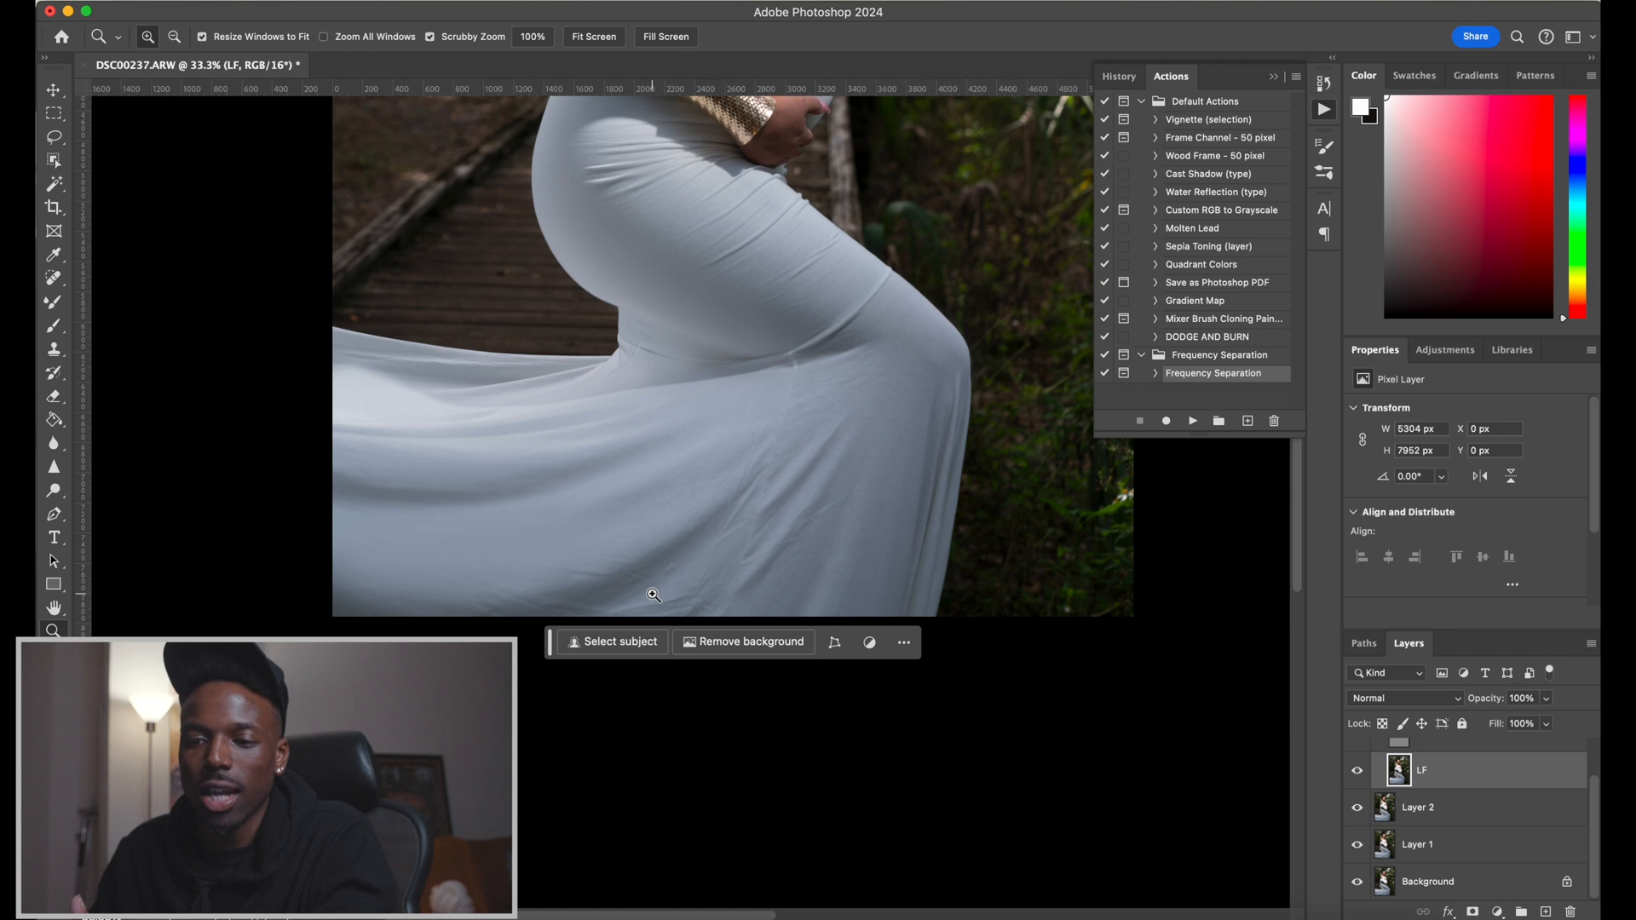
pyautogui.press('b')
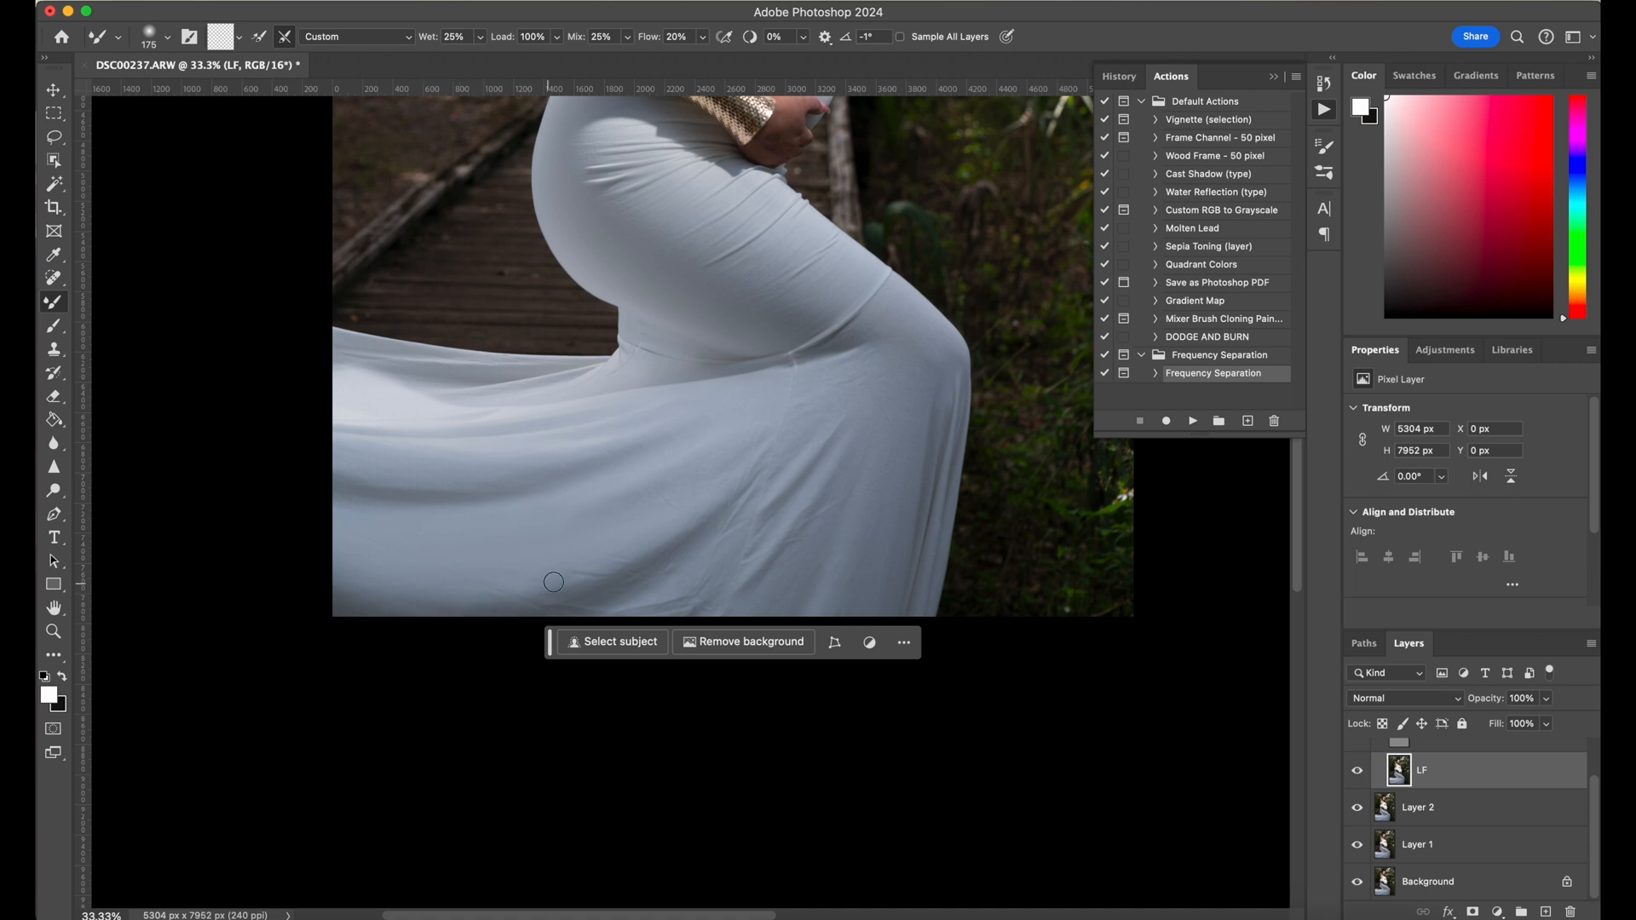
pyautogui.press('super+equal')
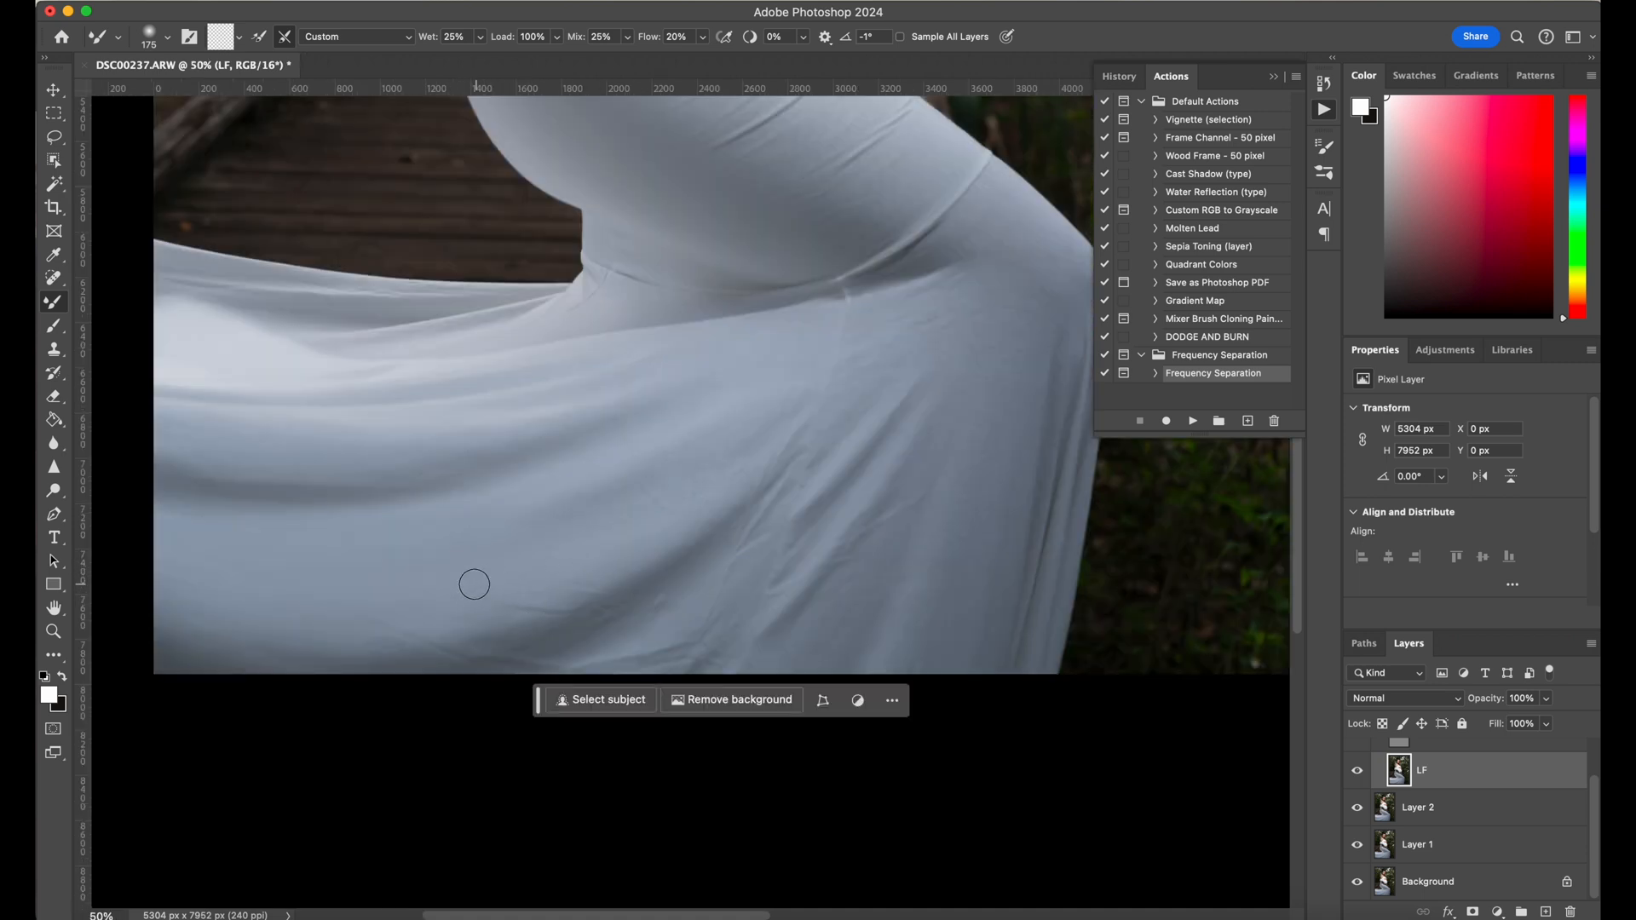
pyautogui.press('[')
pyautogui.press('[')
pyautogui.press(']')
pyautogui.press('[')
pyautogui.press(']')
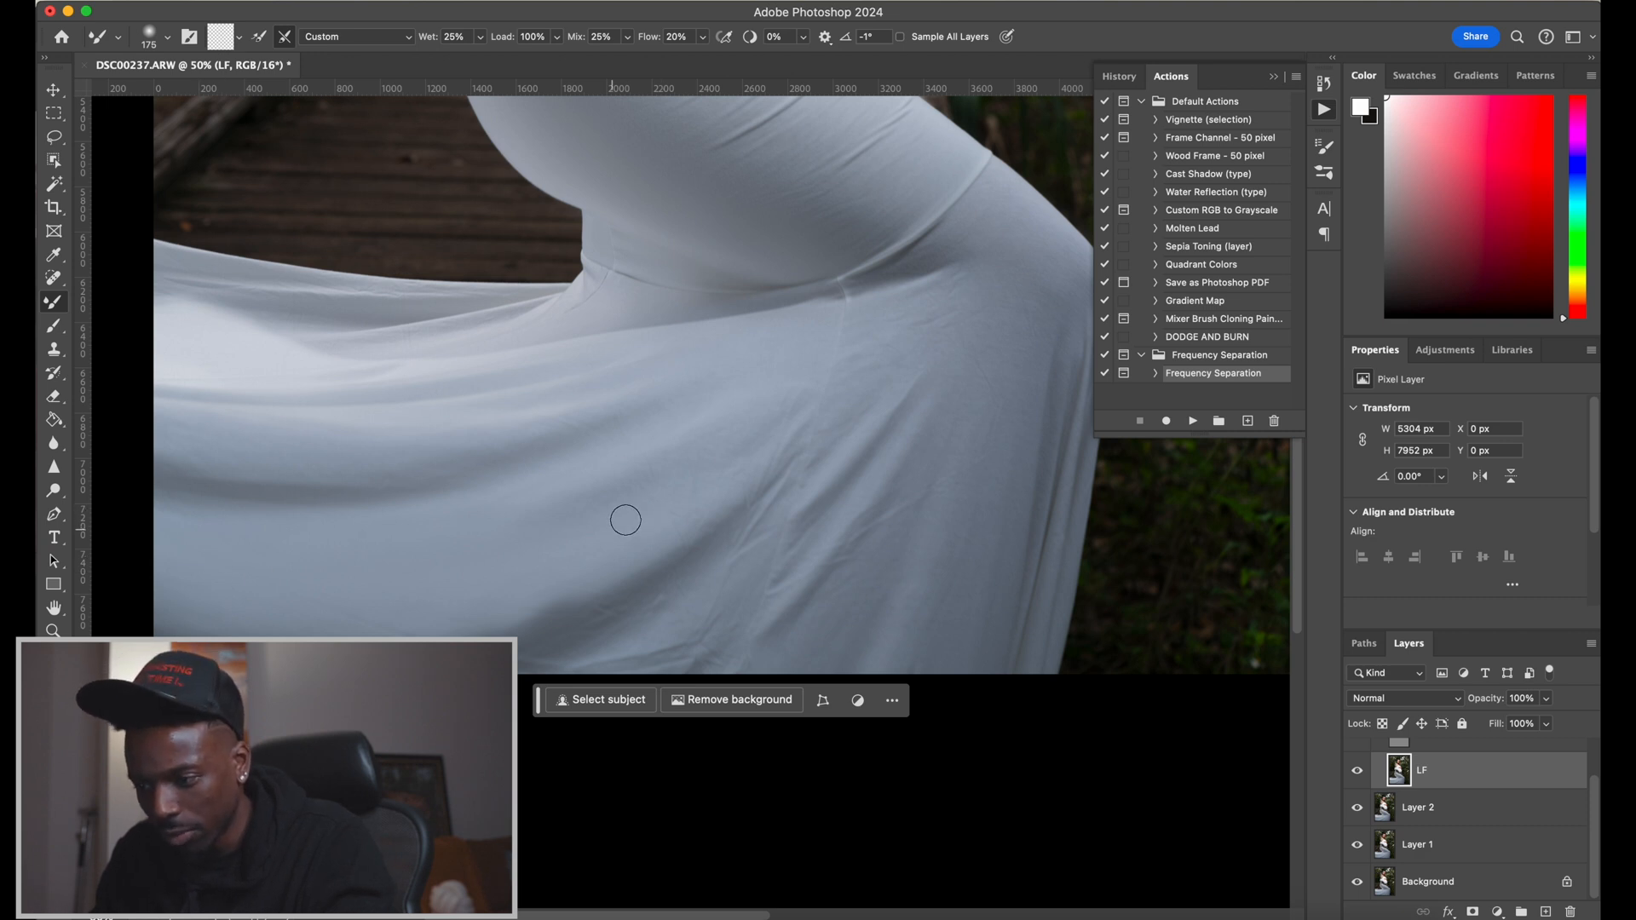
# Blend the shadowed fold near the train's bottom edge with the Mixer Brush at 100 to 175 px
pyautogui.press('[')
pyautogui.press('[')
pyautogui.press('[')
pyautogui.press('[')
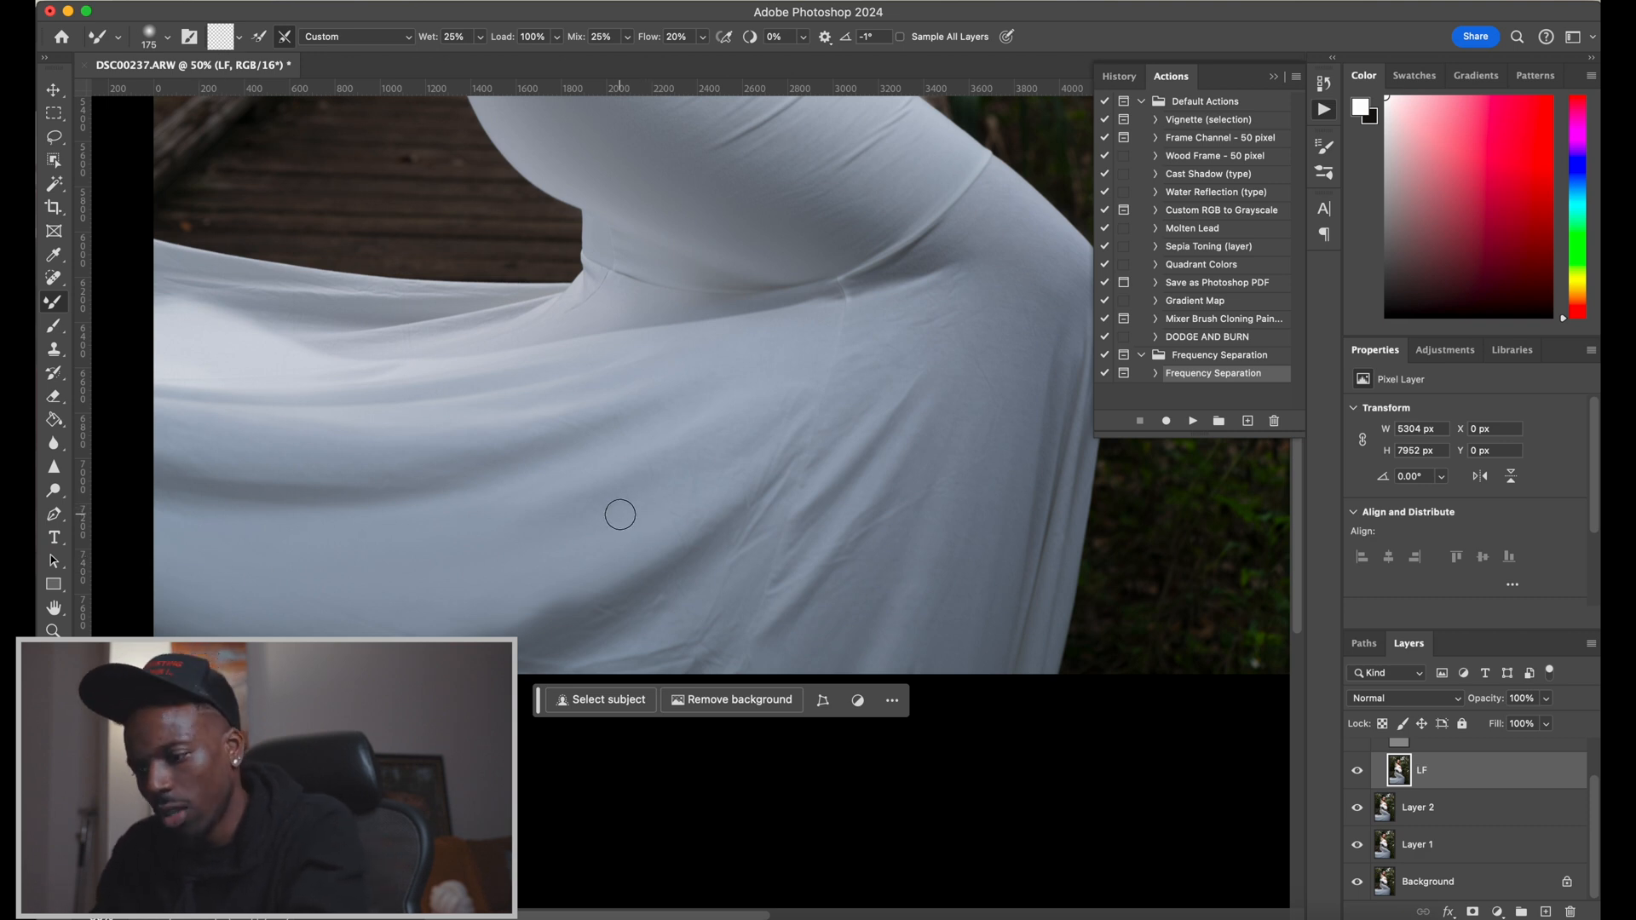
pyautogui.press(']')
pyautogui.press(']')
pyautogui.press(']')
pyautogui.press(']')
pyautogui.press(']')
pyautogui.press(']')
pyautogui.press(']')
pyautogui.press(']')
pyautogui.press(']')
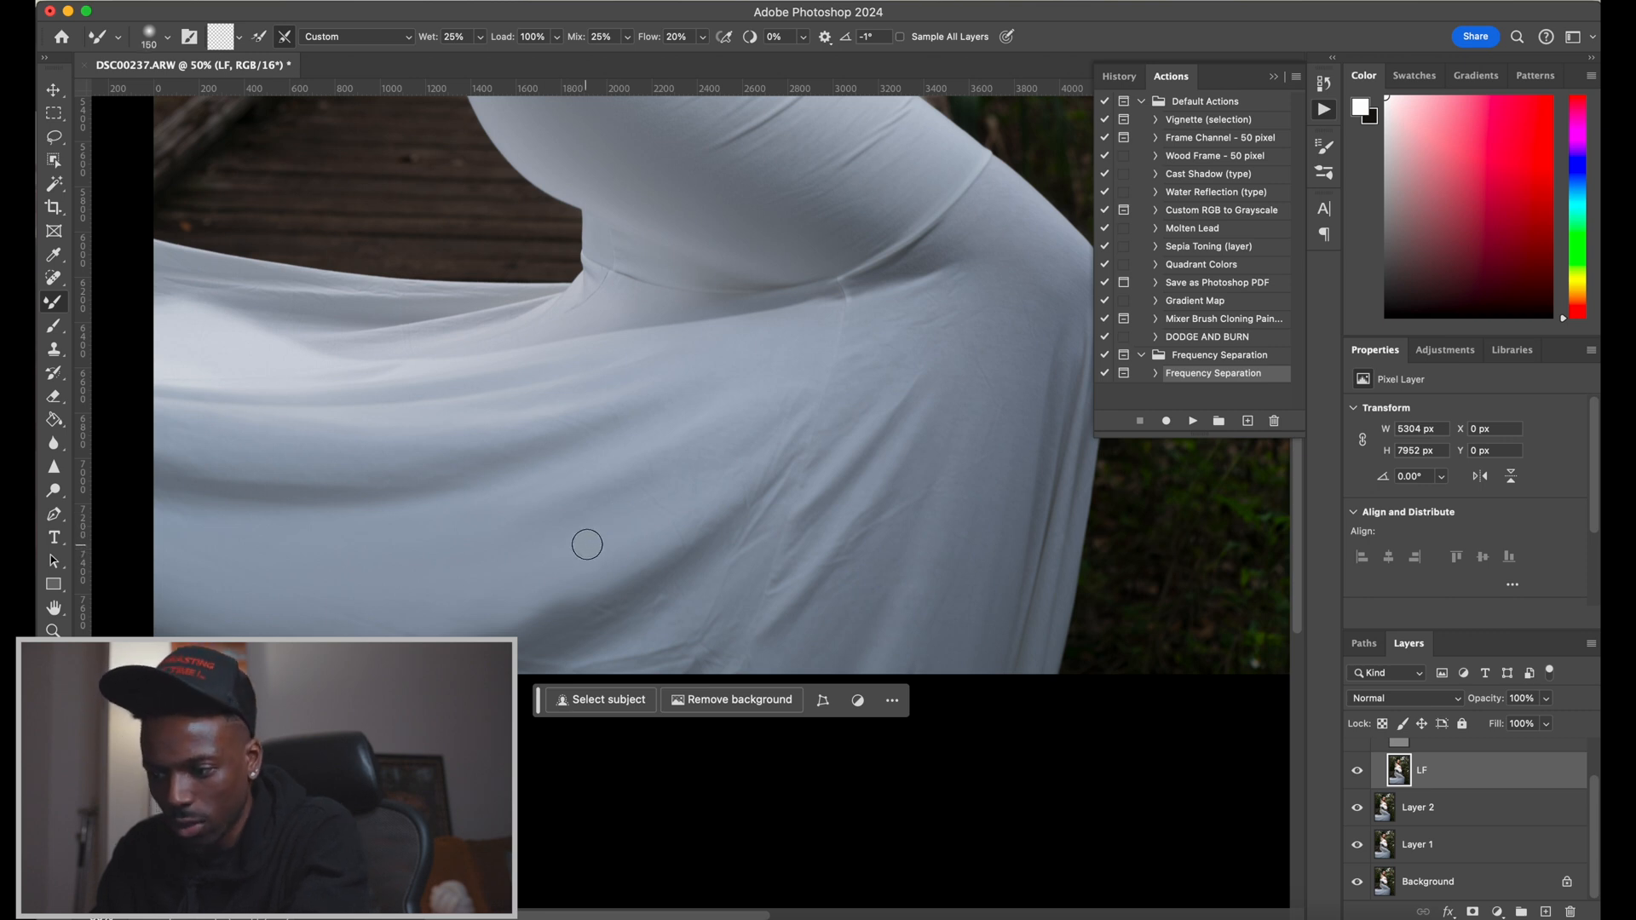
pyautogui.press('[')
pyautogui.press('[')
pyautogui.press('[')
pyautogui.press('[')
pyautogui.scroll(2, 1449, 793)
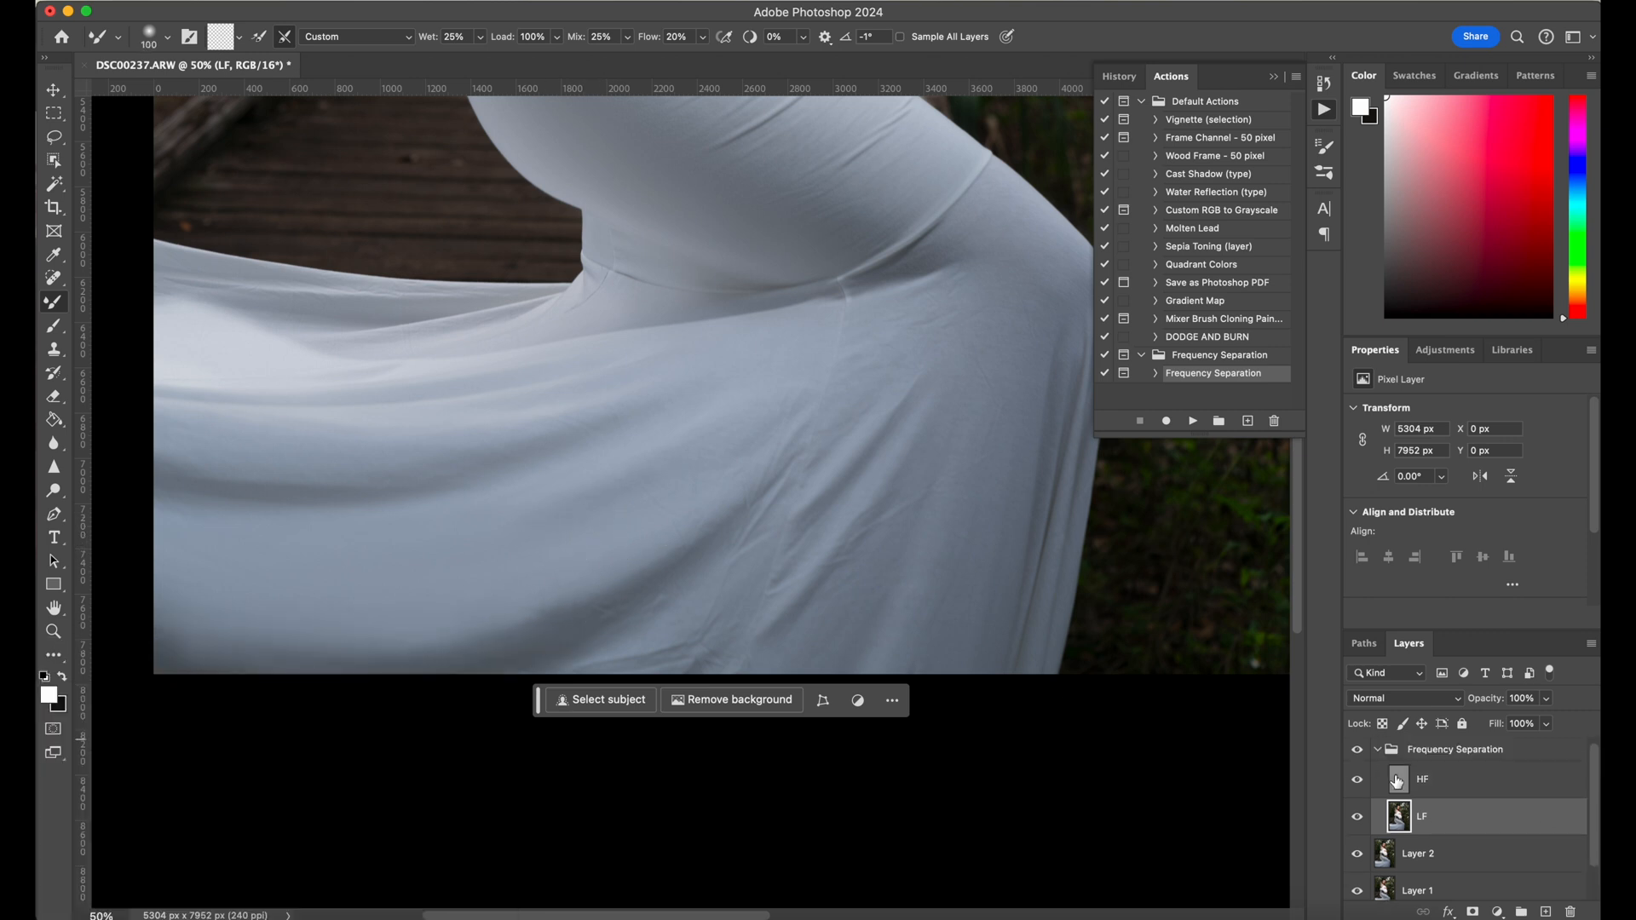
pyautogui.click(1409, 779)
pyautogui.press('s')
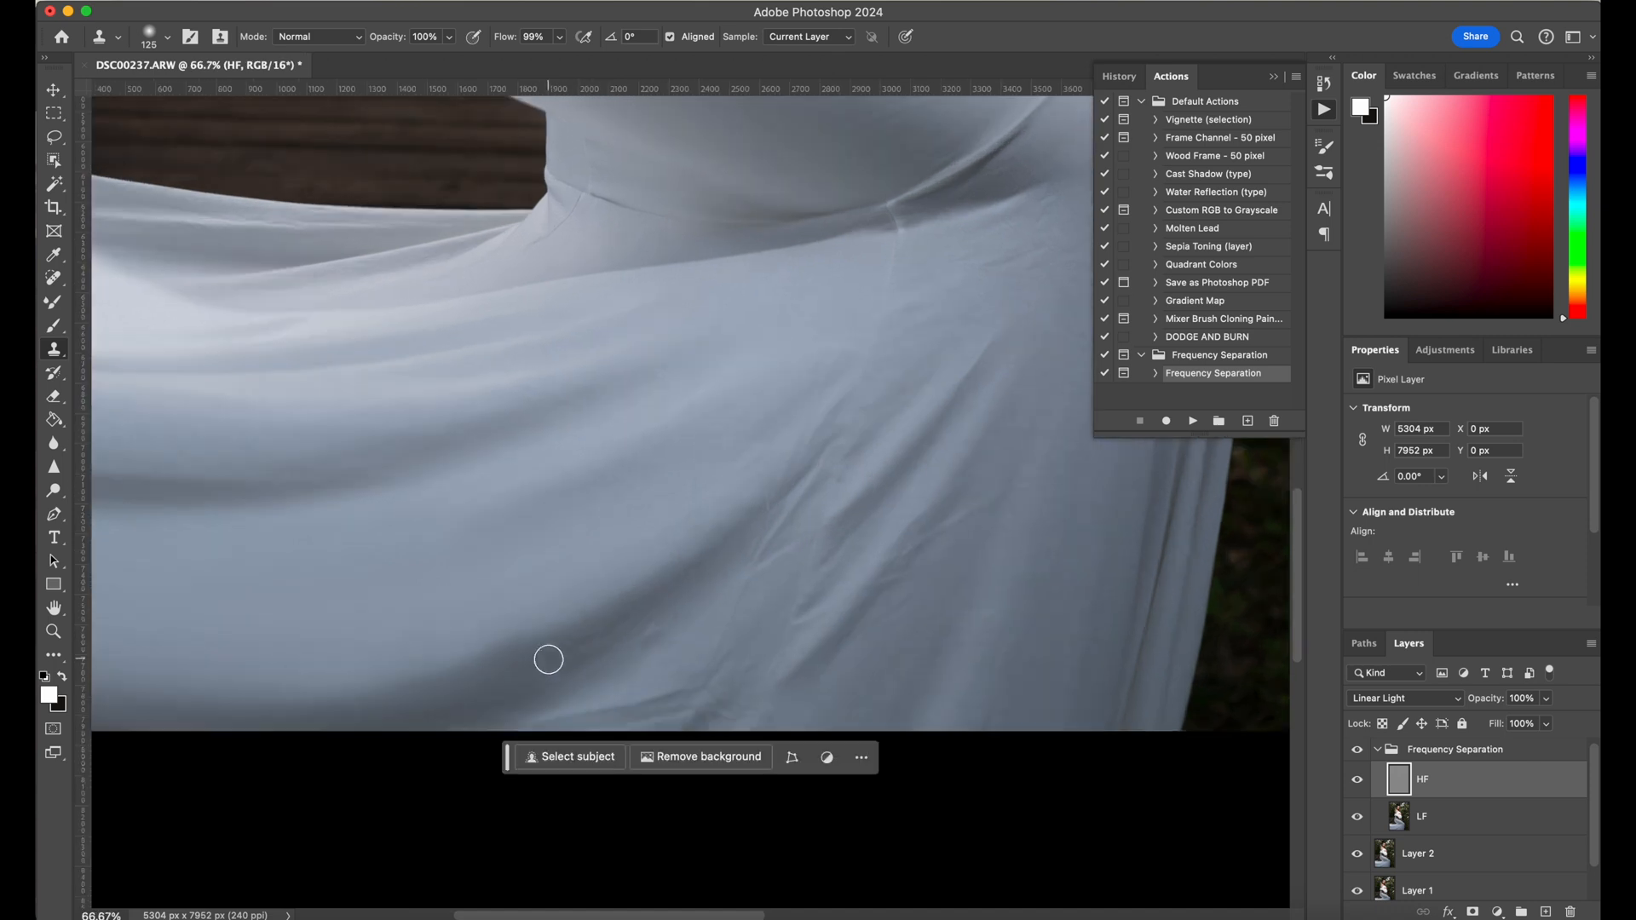
pyautogui.press('super+equal')
pyautogui.press('super+minus')
pyautogui.press('b')
pyautogui.click(1403, 805)
# Soften the diagonal creases below the knee on the LF layer with the Mixer Brush at 175 to 300 px
pyautogui.press('[')
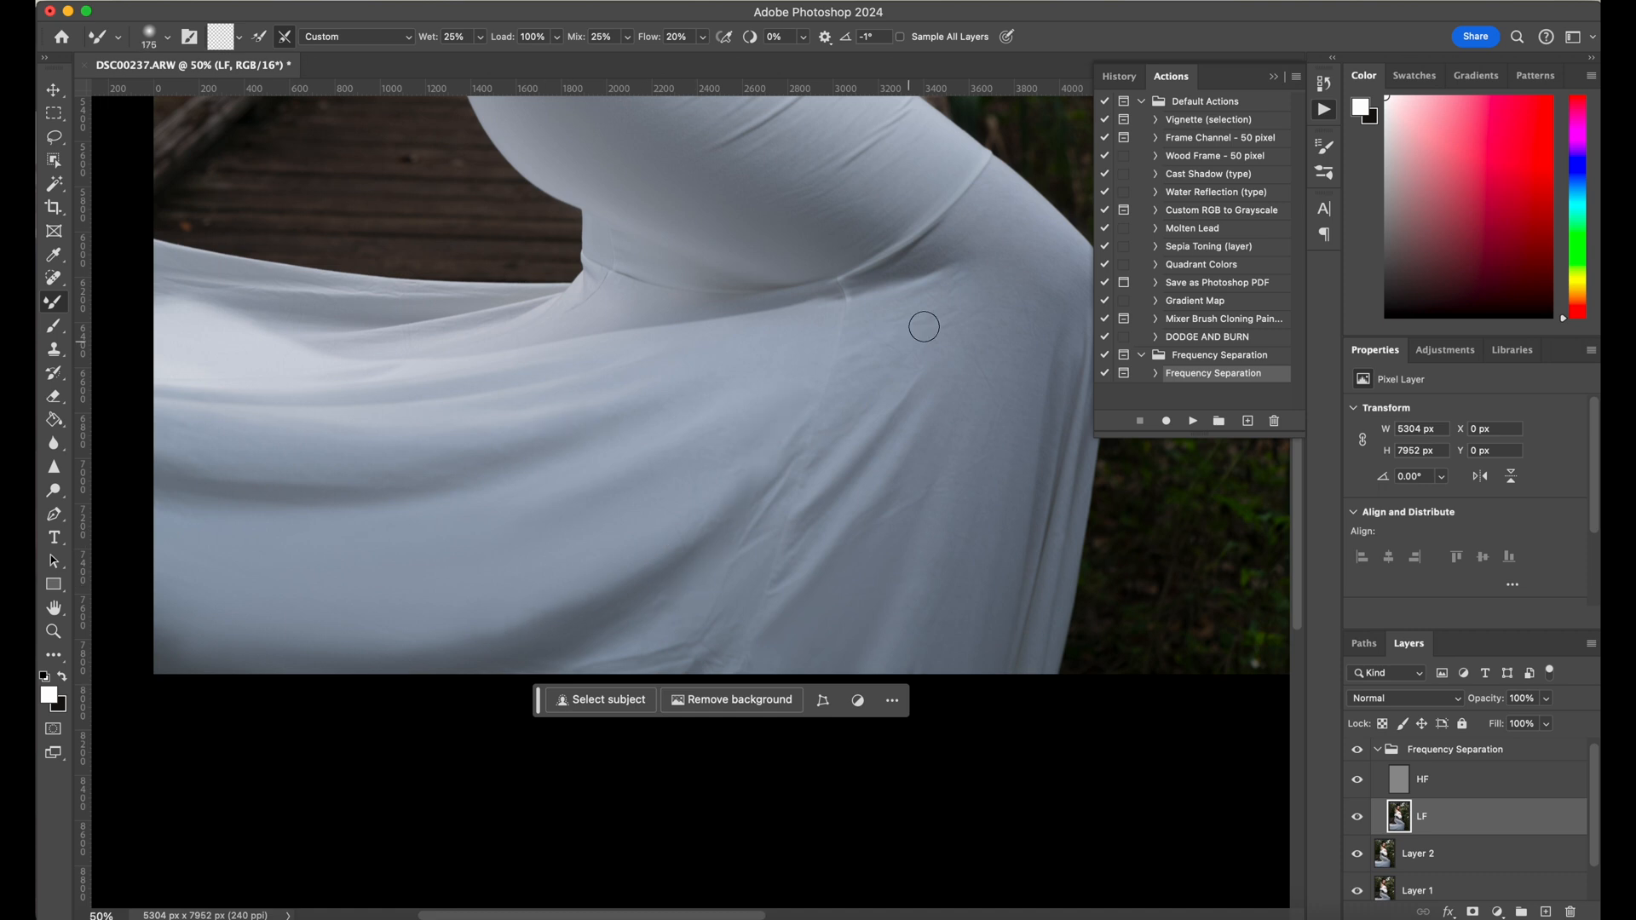
pyautogui.press('super+minus')
pyautogui.press('[')
pyautogui.press(']')
pyautogui.press(']')
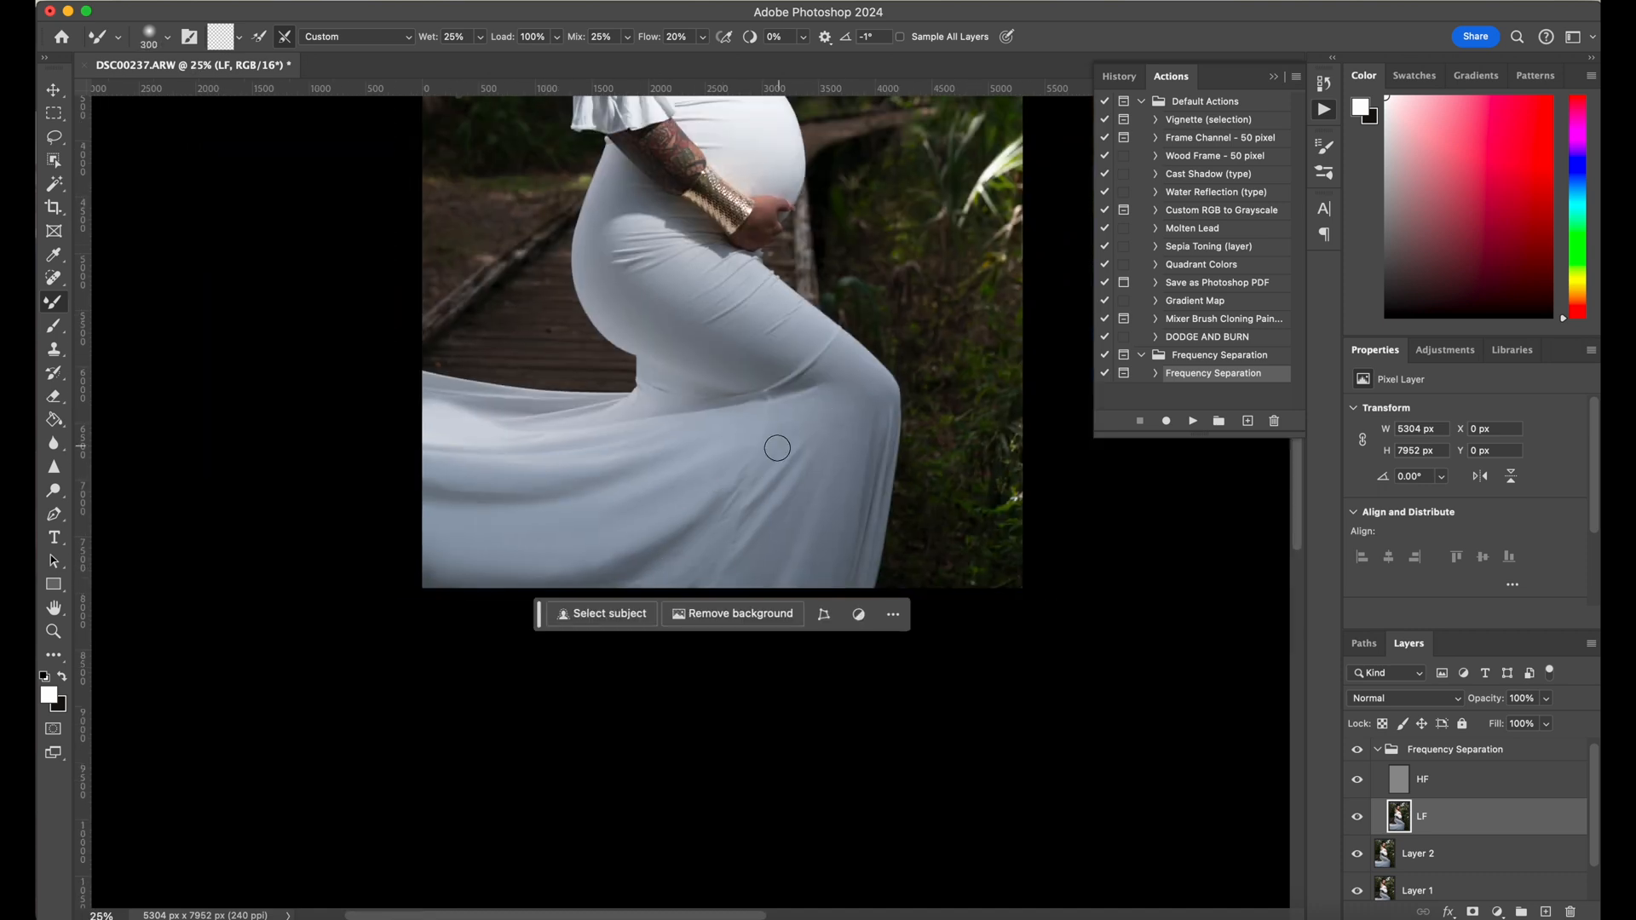
pyautogui.scroll(-3, 732, 535)
pyautogui.press(']')
pyautogui.press(']')
pyautogui.press(']')
pyautogui.press(']')
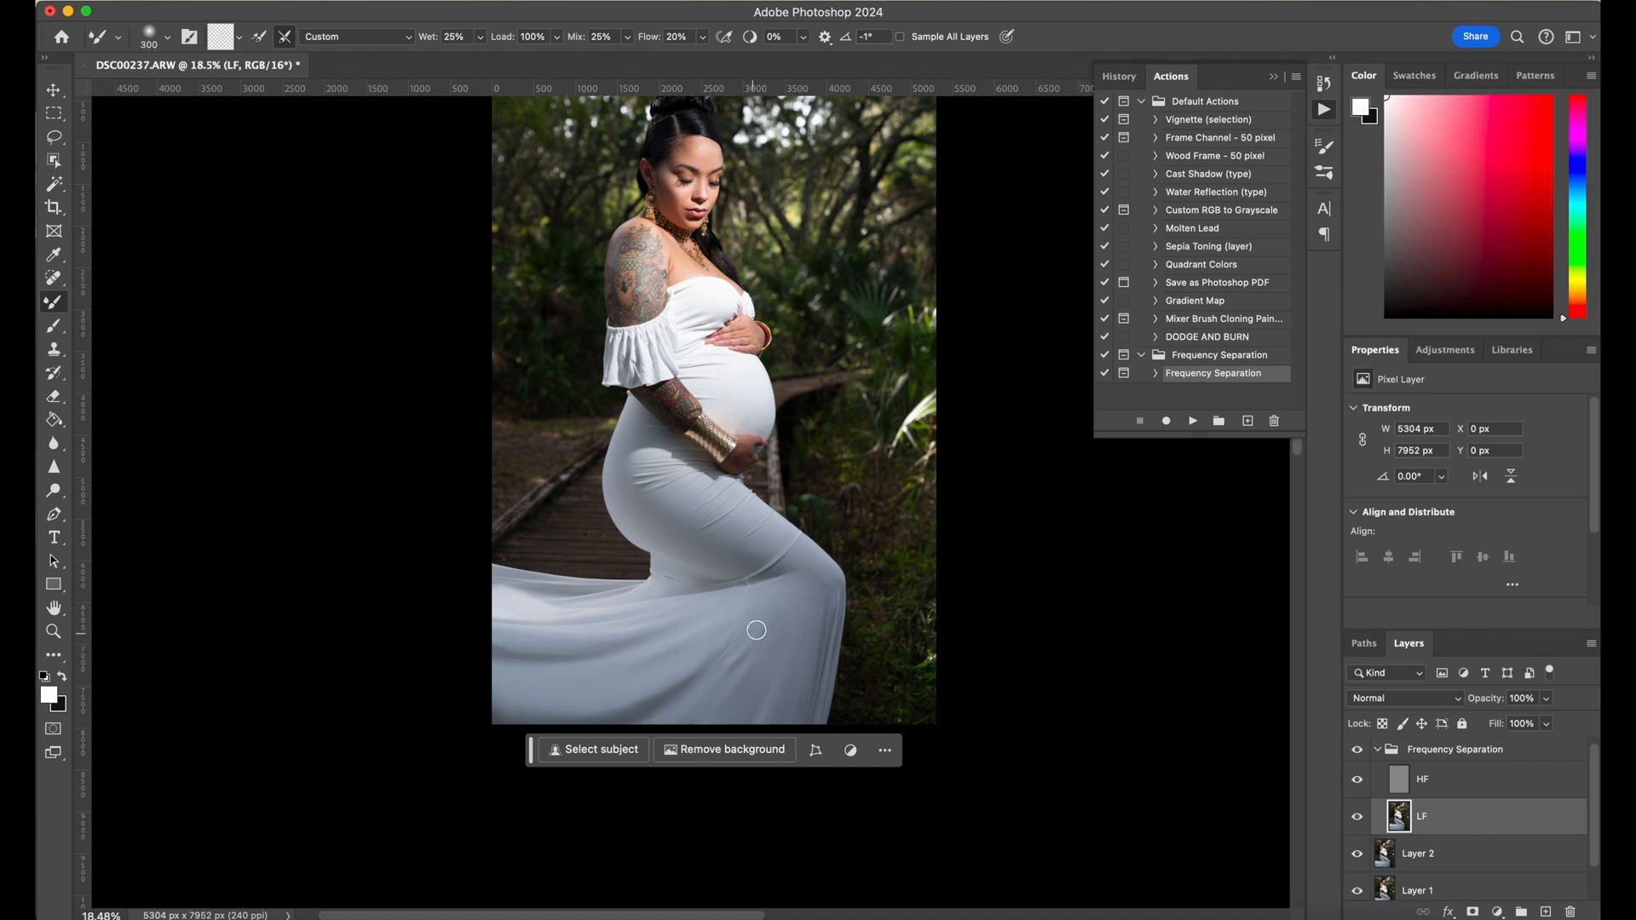
# Even out the dress tones between the knee and the hem with the Mixer Brush at 400 to 500 px
pyautogui.press(']')
pyautogui.press(']')
pyautogui.press('[')
pyautogui.press(']')
pyautogui.press(']')
pyautogui.press('[')
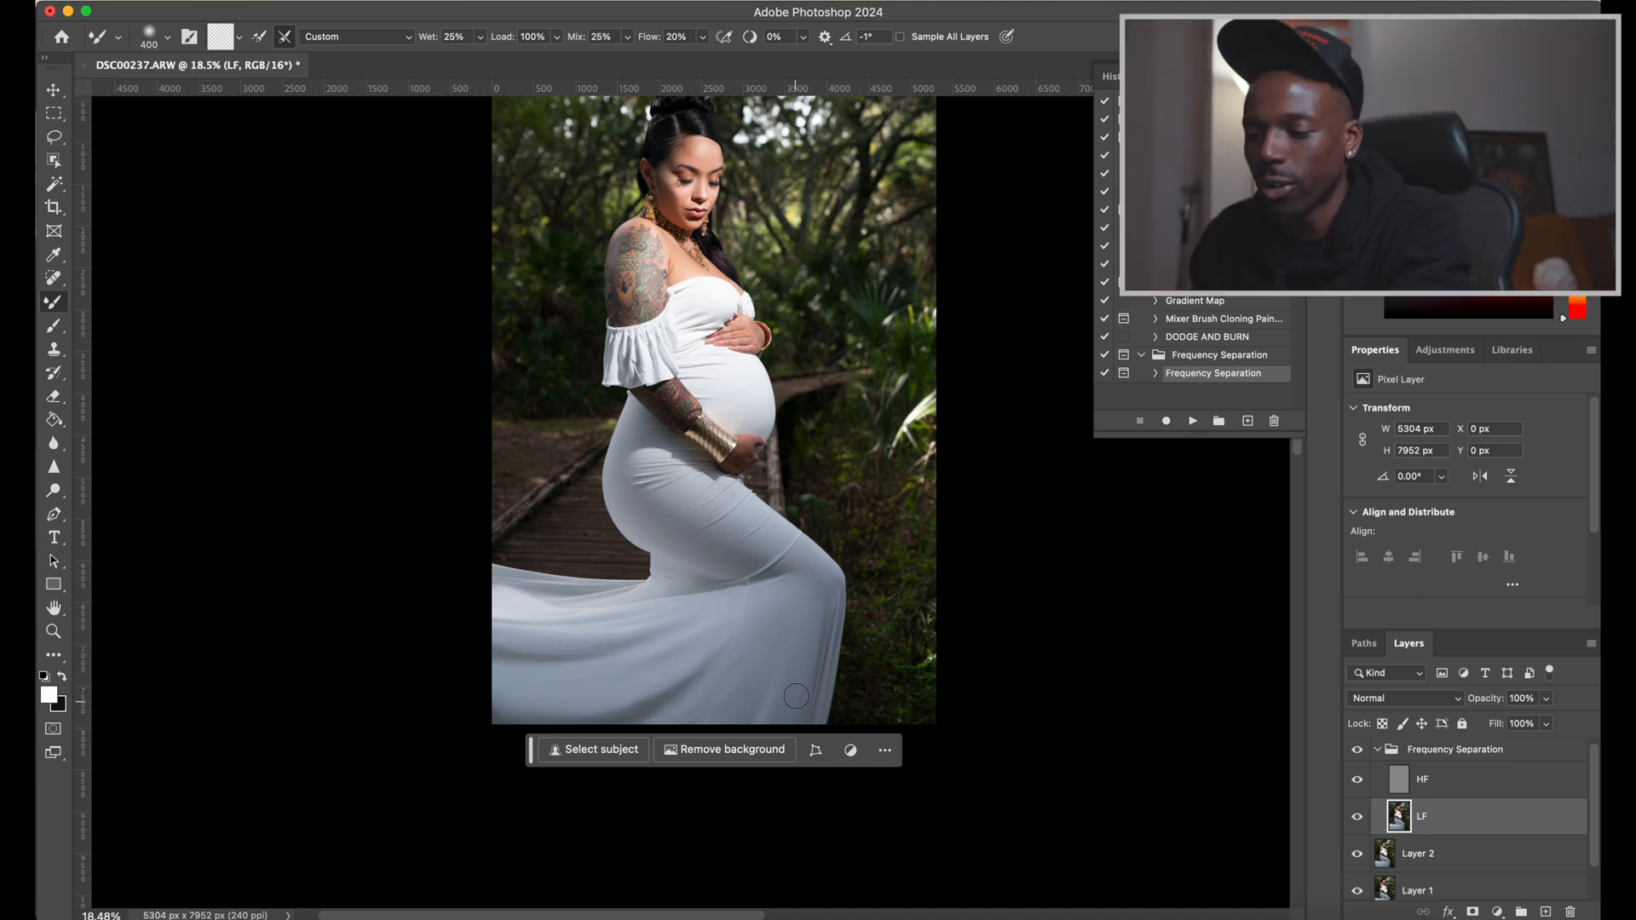
pyautogui.press(']')
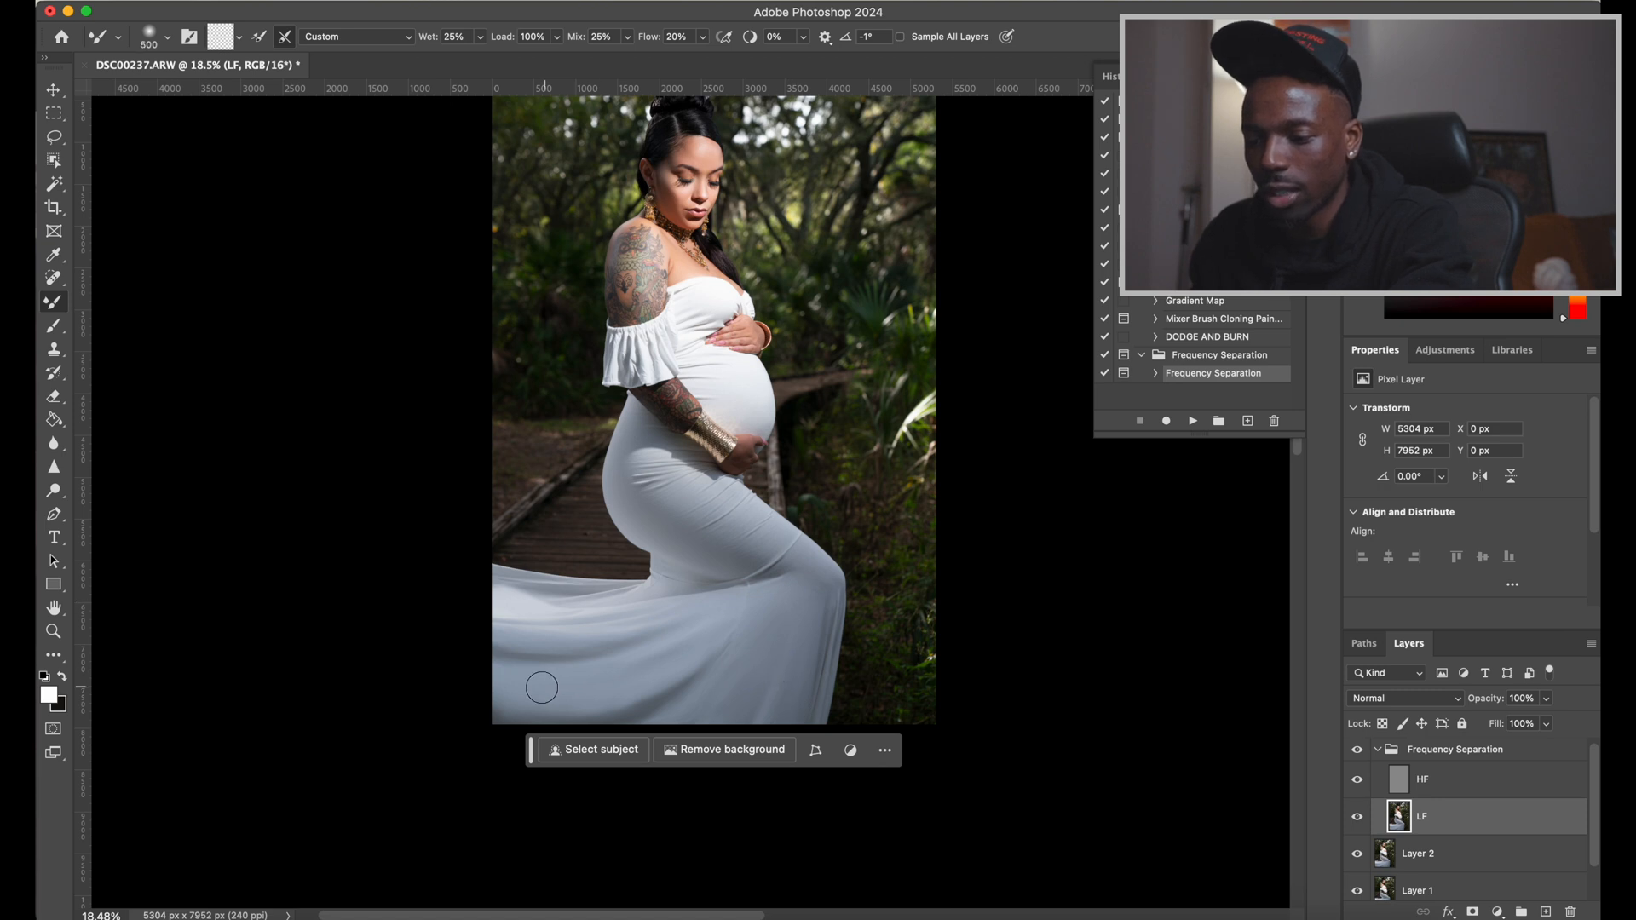
# Refine the remaining folds across the trailing end of the dress with the Mixer Brush at 200 to 300 px
pyautogui.press('[')
pyautogui.press('[')
pyautogui.press('[')
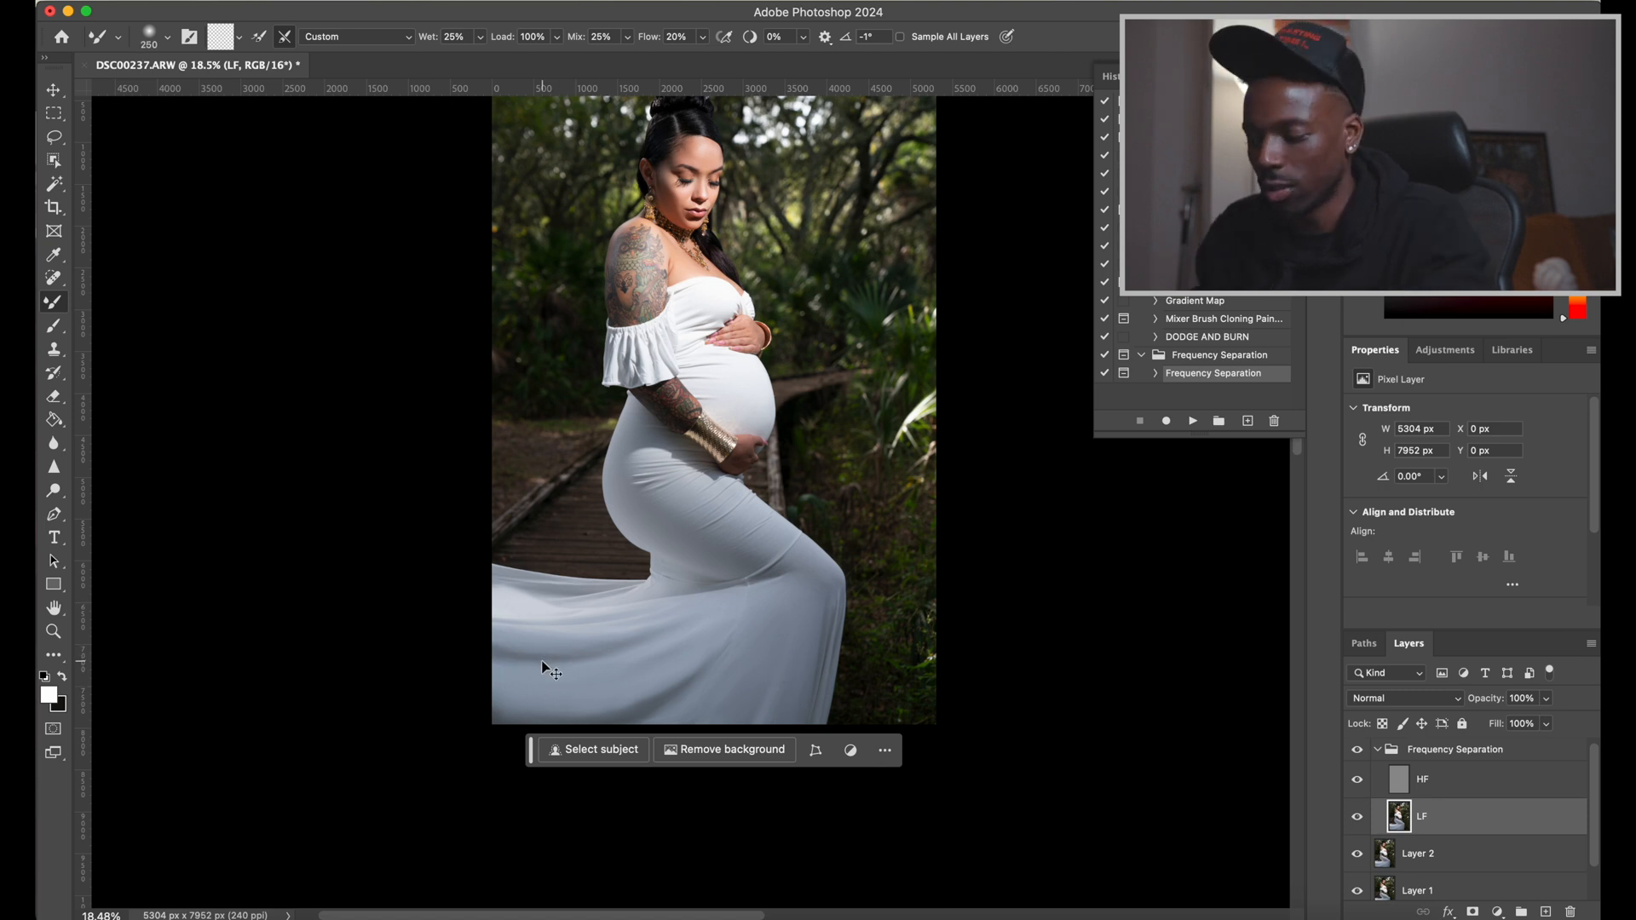
pyautogui.press('[')
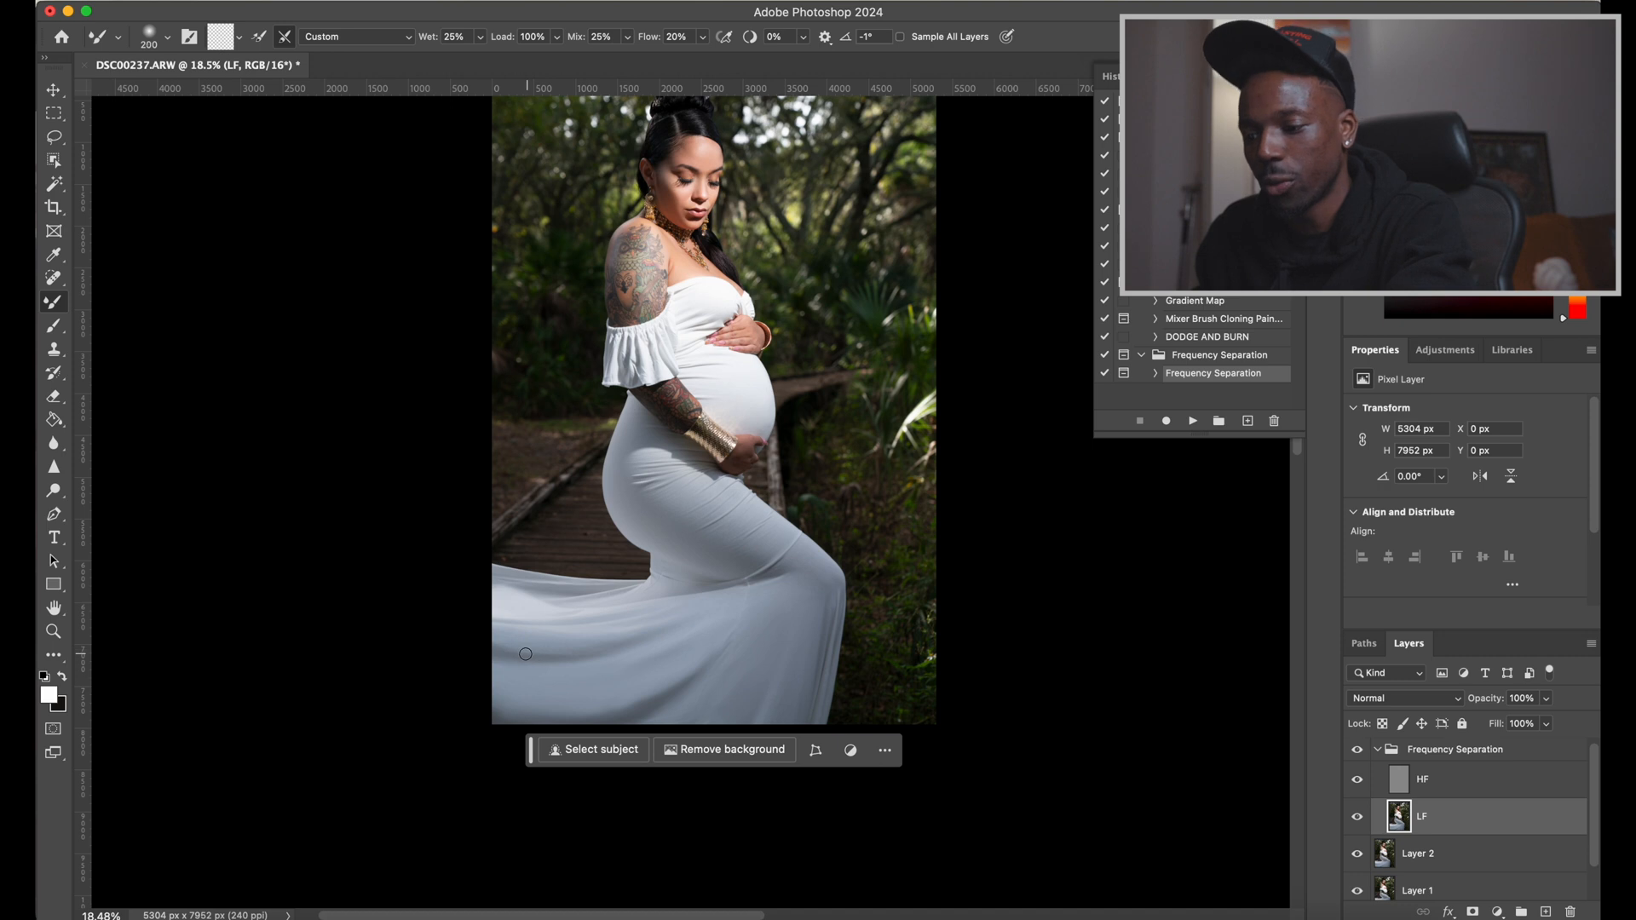
pyautogui.press(']')
pyautogui.press(']')
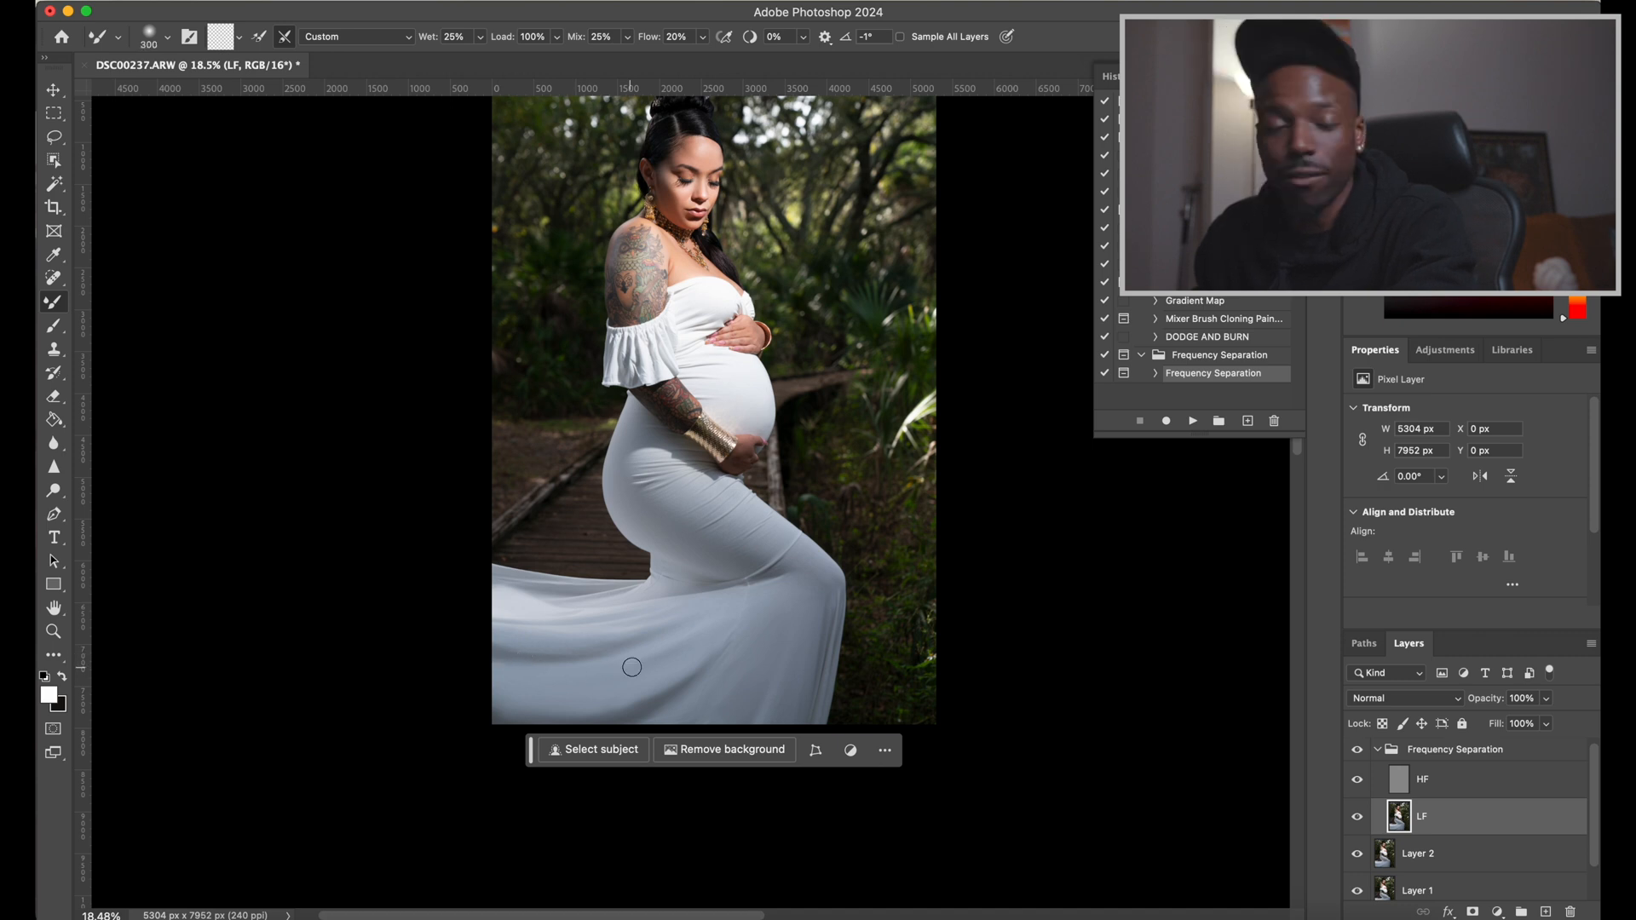
pyautogui.press(']')
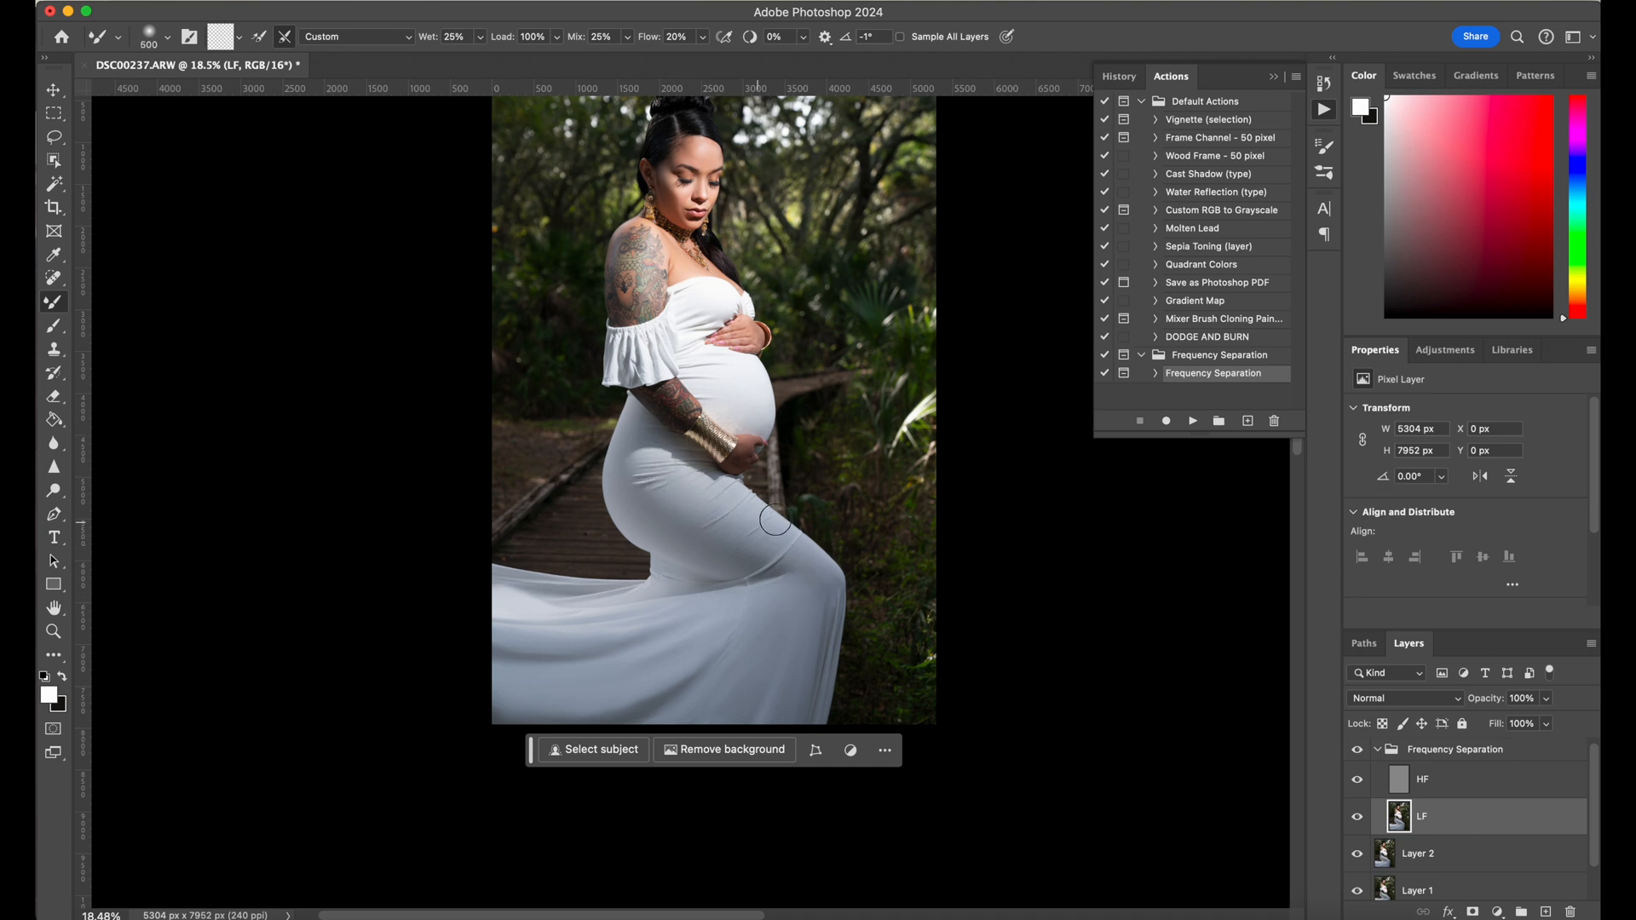
# Smooth the dress creases over the hip and thigh on the LF layer with the Mixer Brush at 400 to 500 px
pyautogui.press('[')
pyautogui.press(']')
pyautogui.press('[')
pyautogui.press(']')
pyautogui.press(']')
pyautogui.press(']')
pyautogui.press(']')
pyautogui.press('[')
pyautogui.press('[')
pyautogui.press(']')
pyautogui.press(']')
pyautogui.press('[')
pyautogui.press('[')
pyautogui.press('[')
pyautogui.press(']')
pyautogui.press(']')
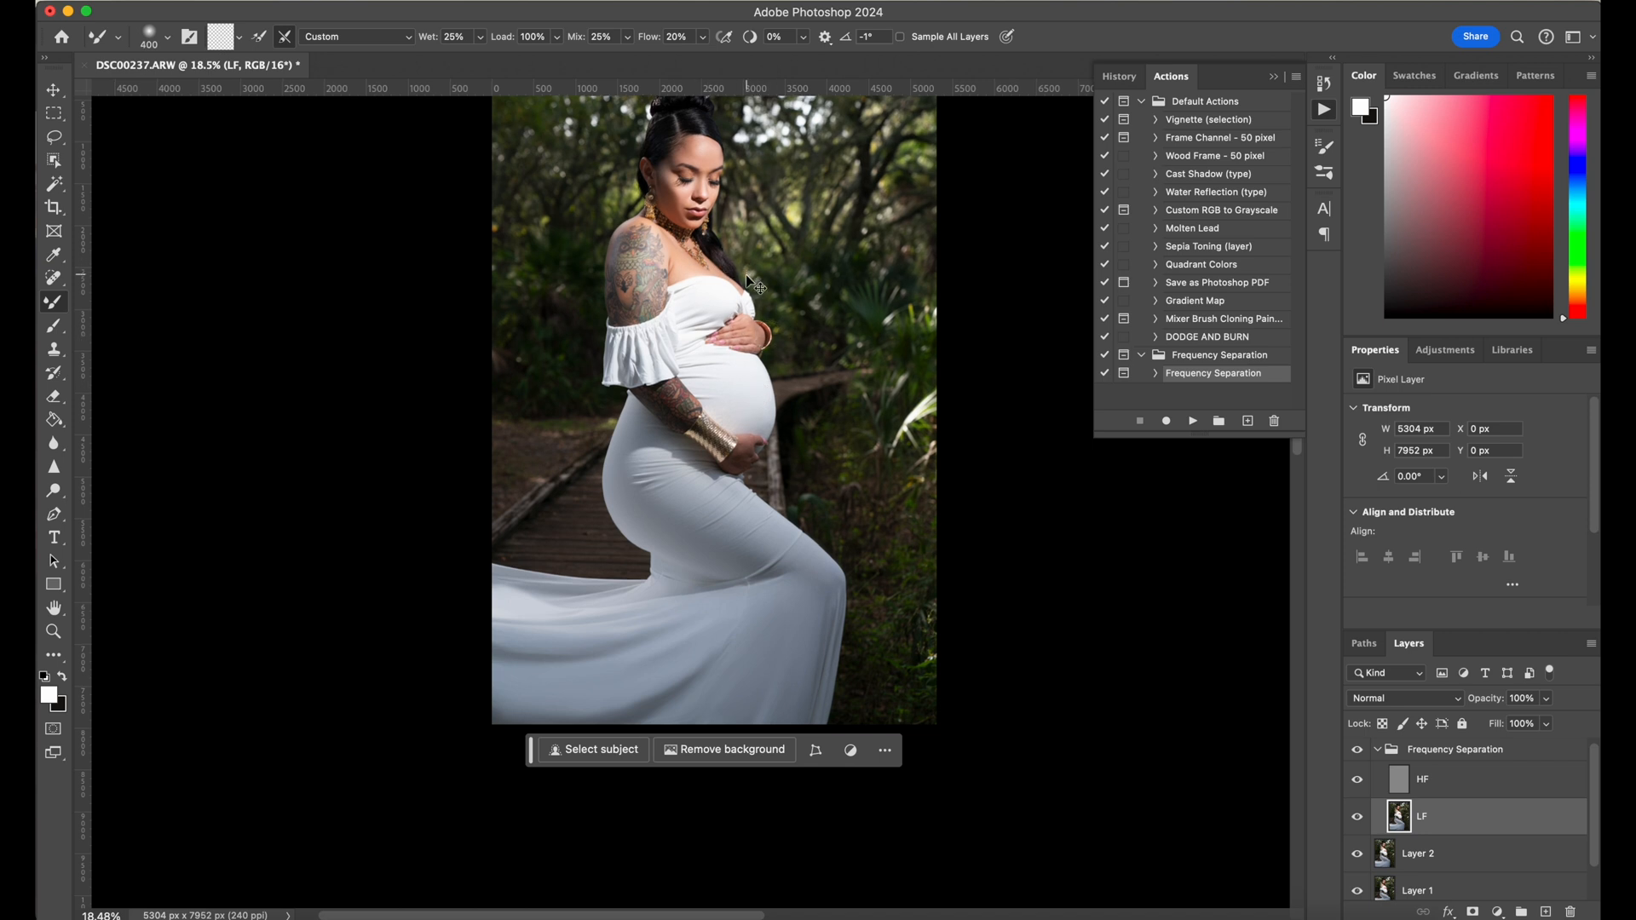
# Soften the folds of the ruffled sleeve on the LF layer with a 125 px Mixer Brush
pyautogui.press('super+equal')
pyautogui.press('super+equal')
pyautogui.scroll(5, 733, 247)
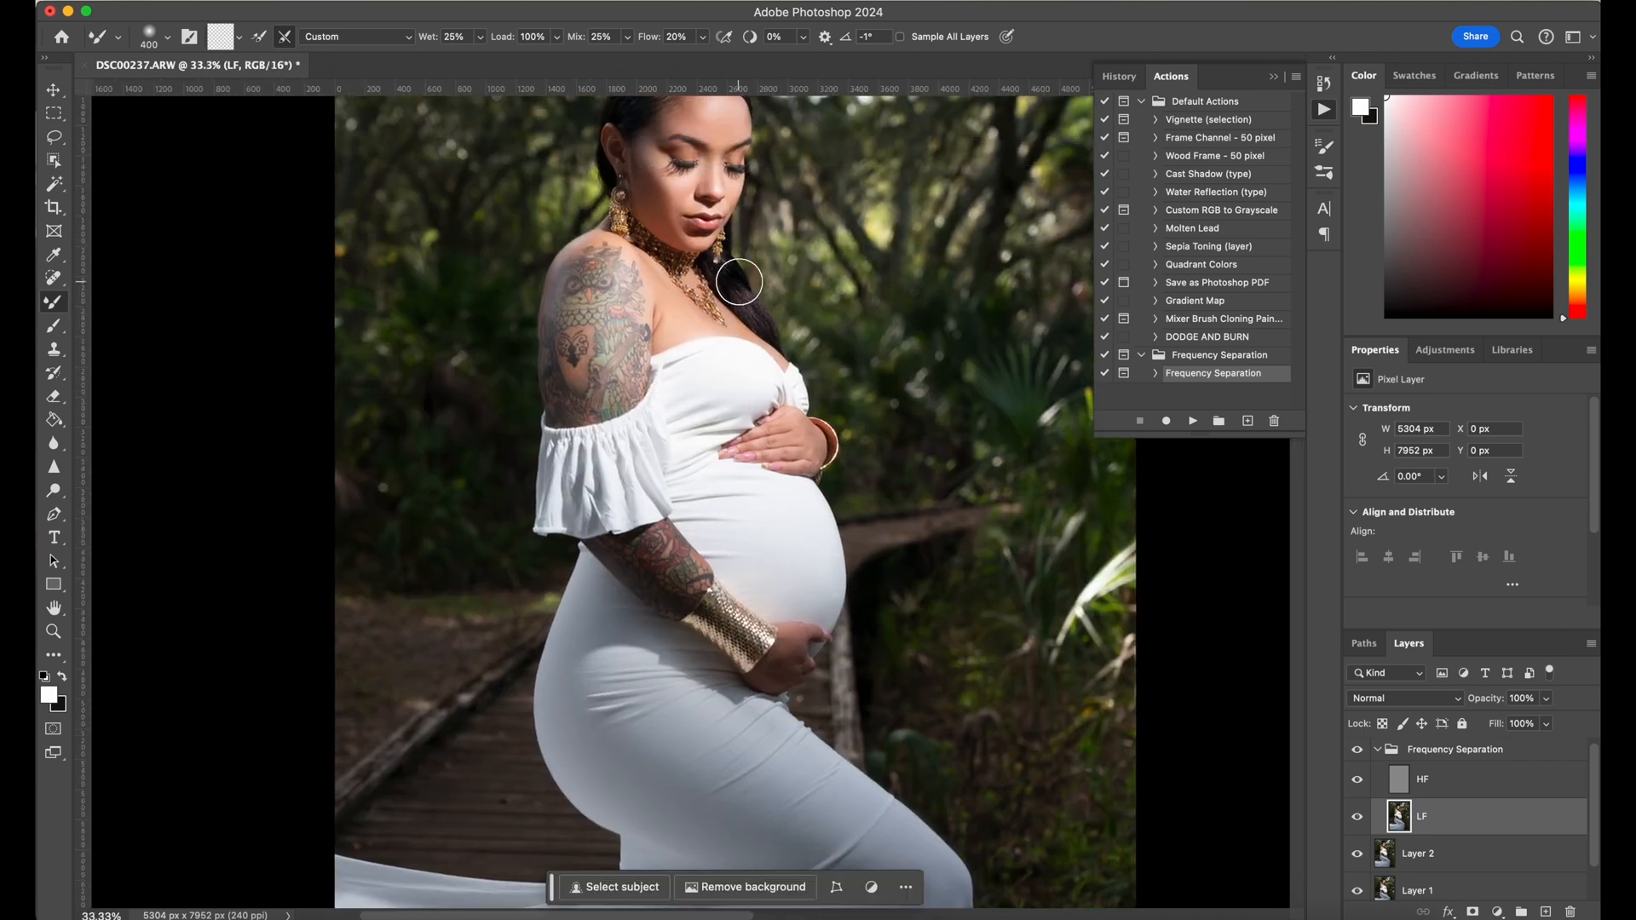
pyautogui.press('[')
pyautogui.press('[')
pyautogui.press('[')
pyautogui.press('[')
pyautogui.press('[')
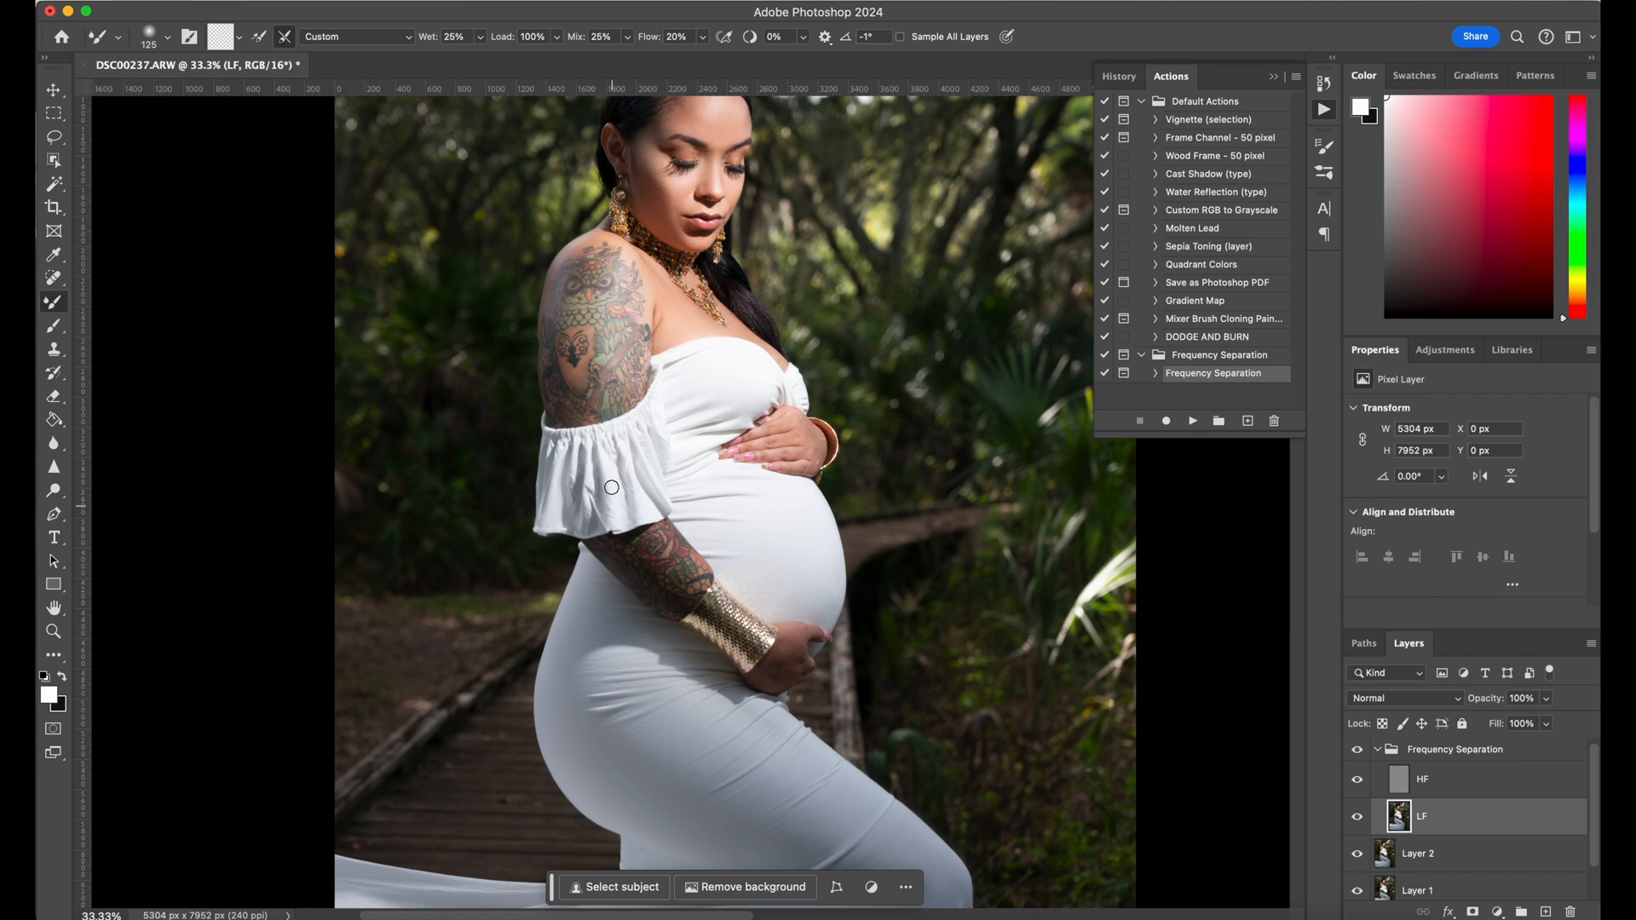
pyautogui.press('[')
pyautogui.press('super+minus')
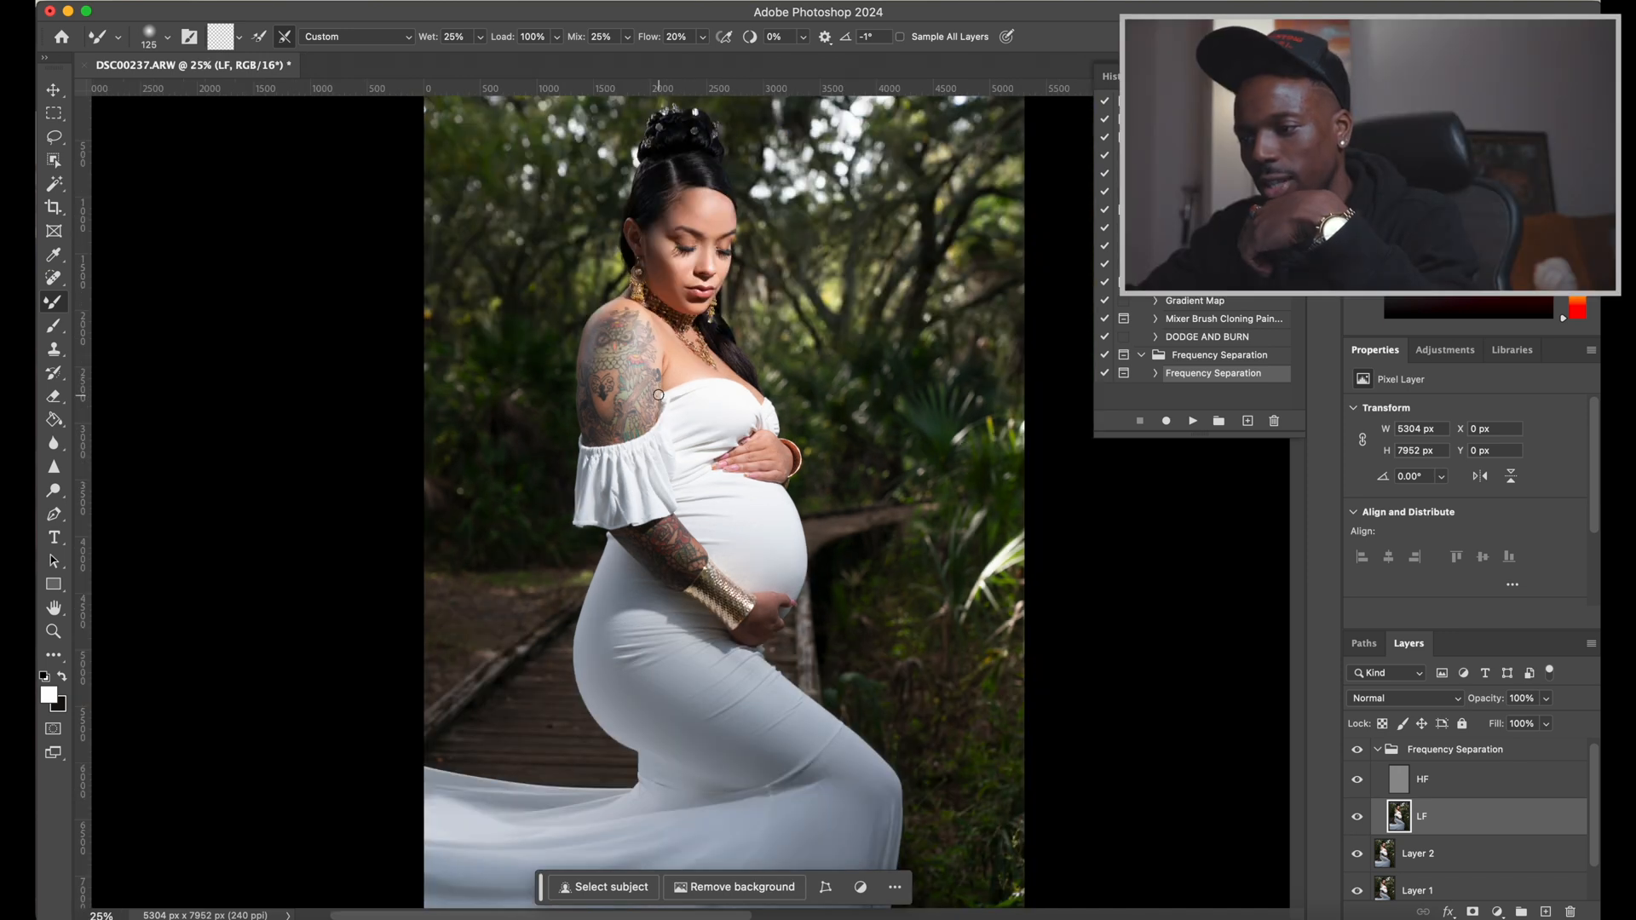
# Review the whole portrait and collapse the Frequency Separation layer group
pyautogui.scroll(-3, 658, 396)
pyautogui.scroll(-4, 658, 396)
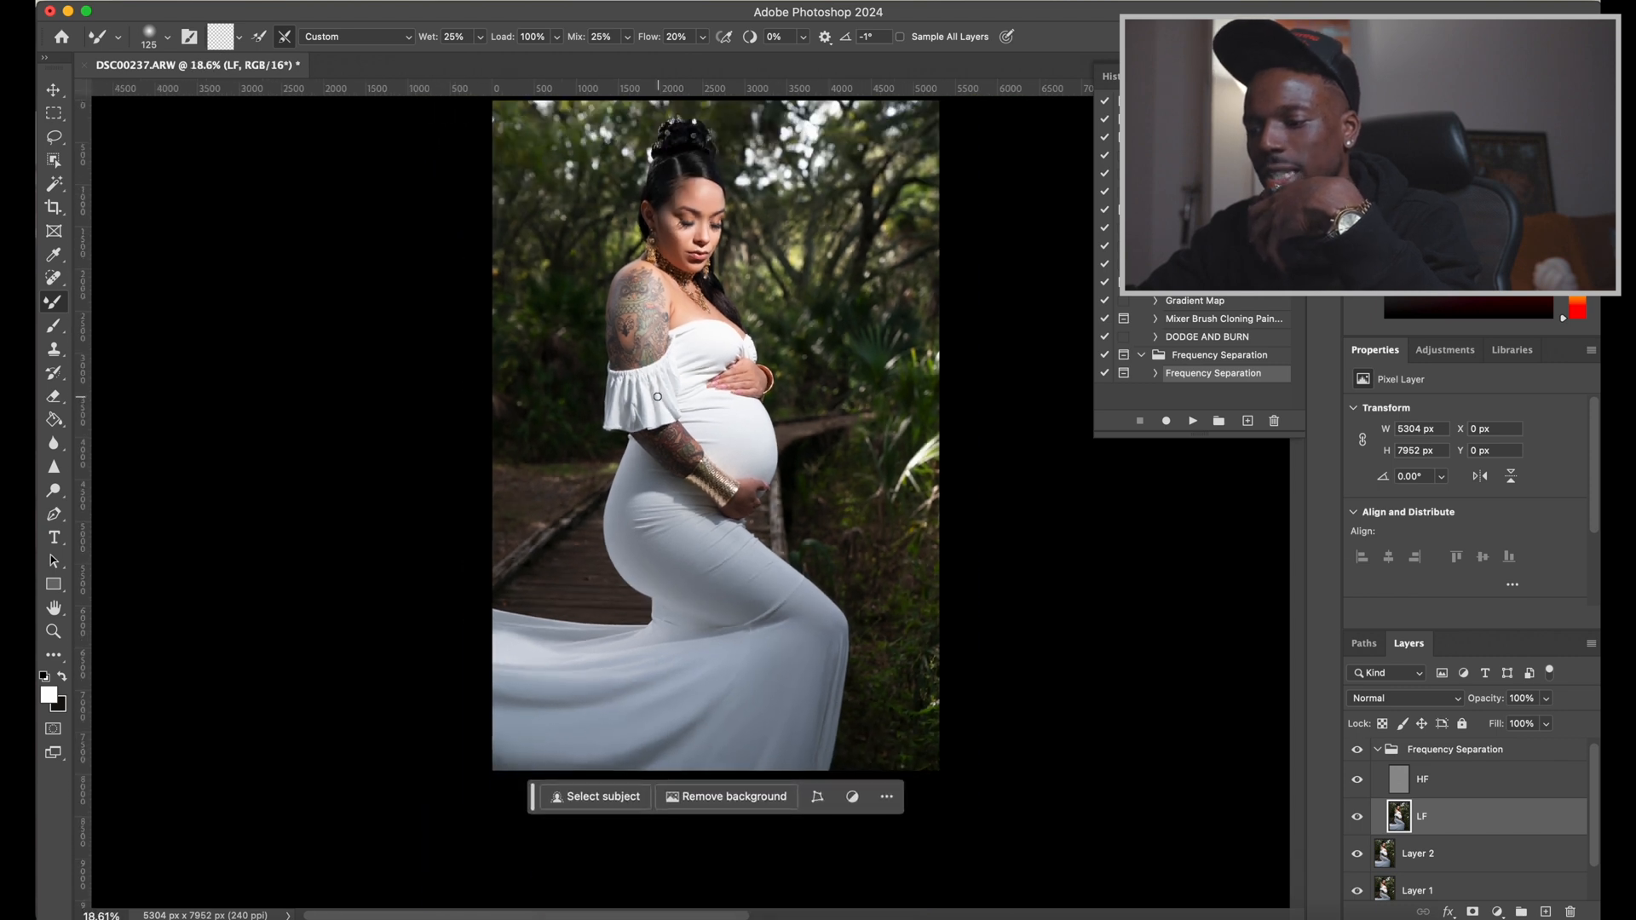
pyautogui.scroll(-2, 657, 397)
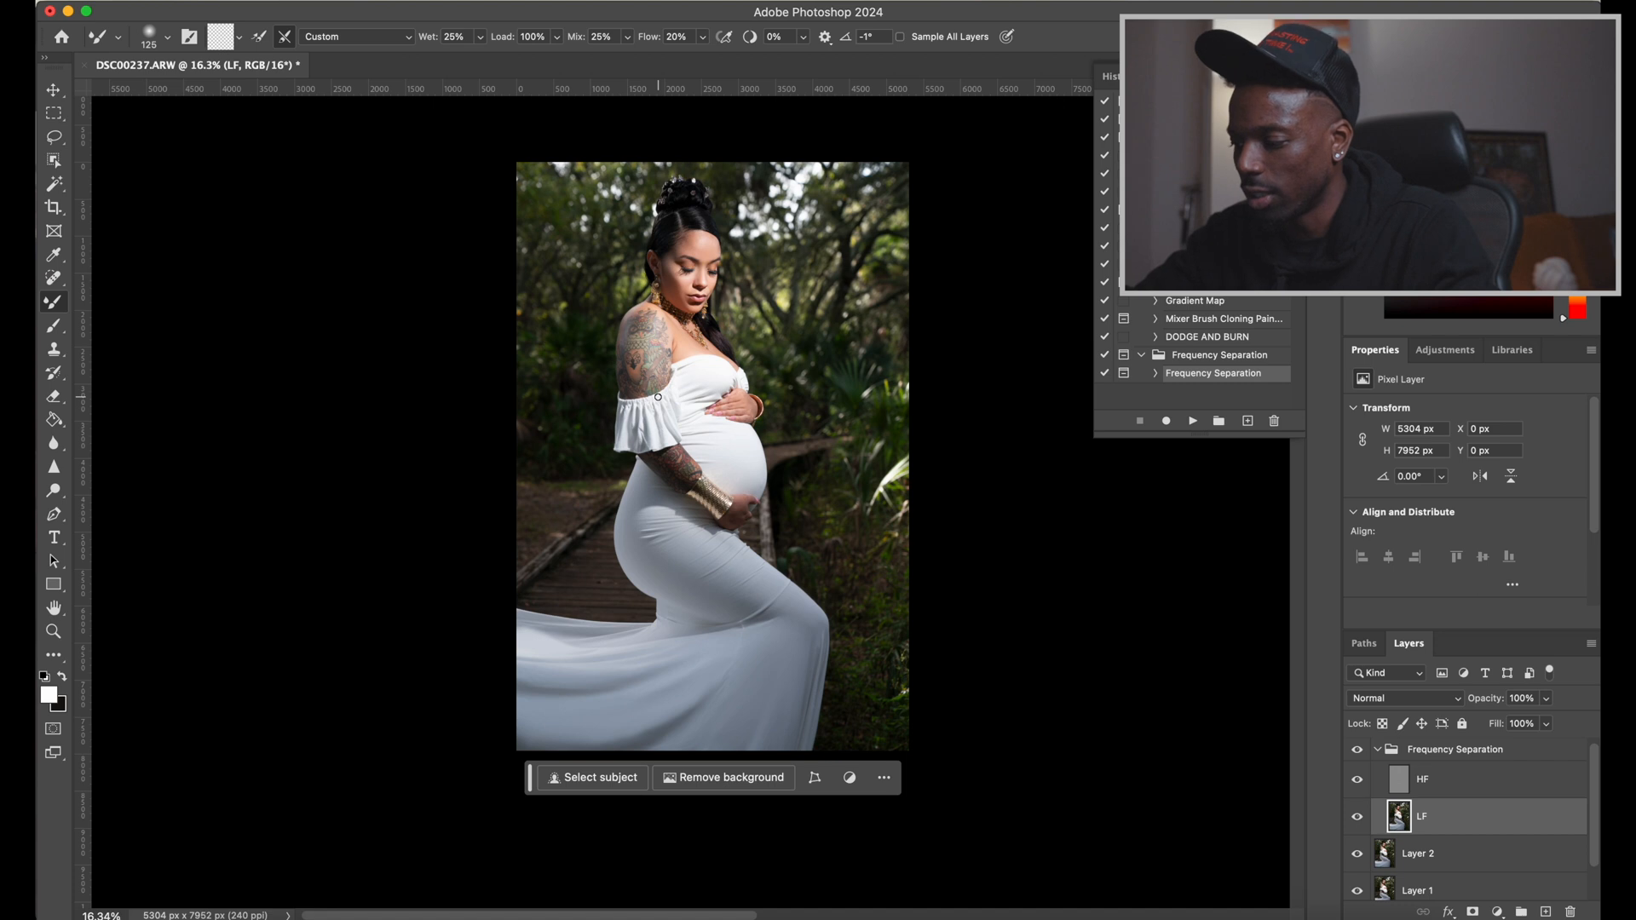
pyautogui.click(1378, 750)
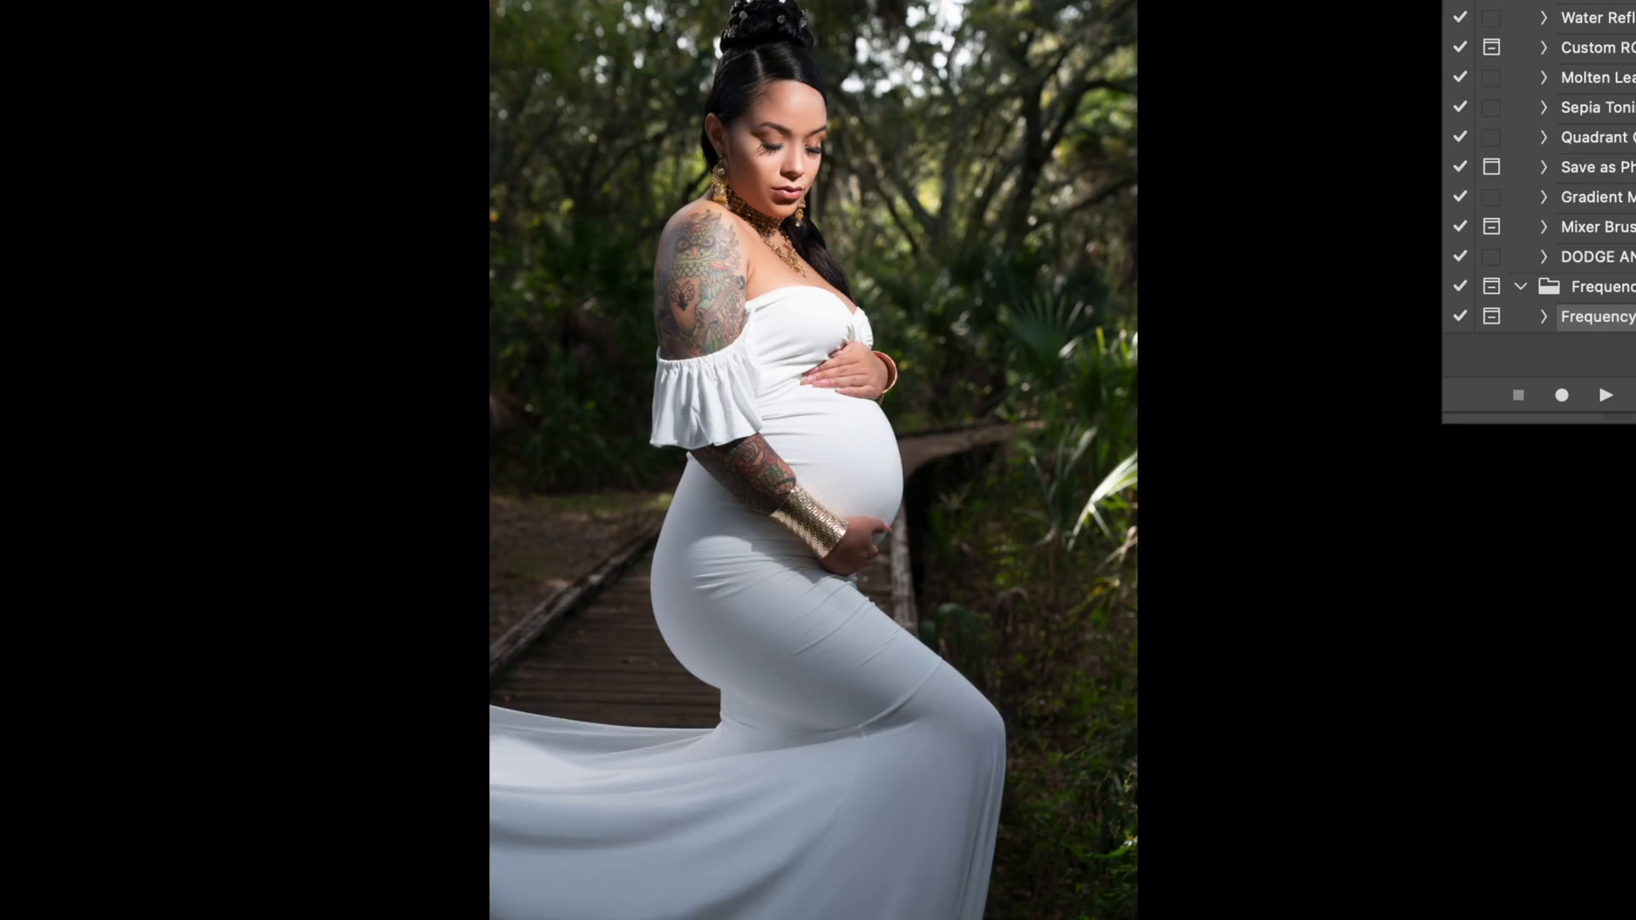